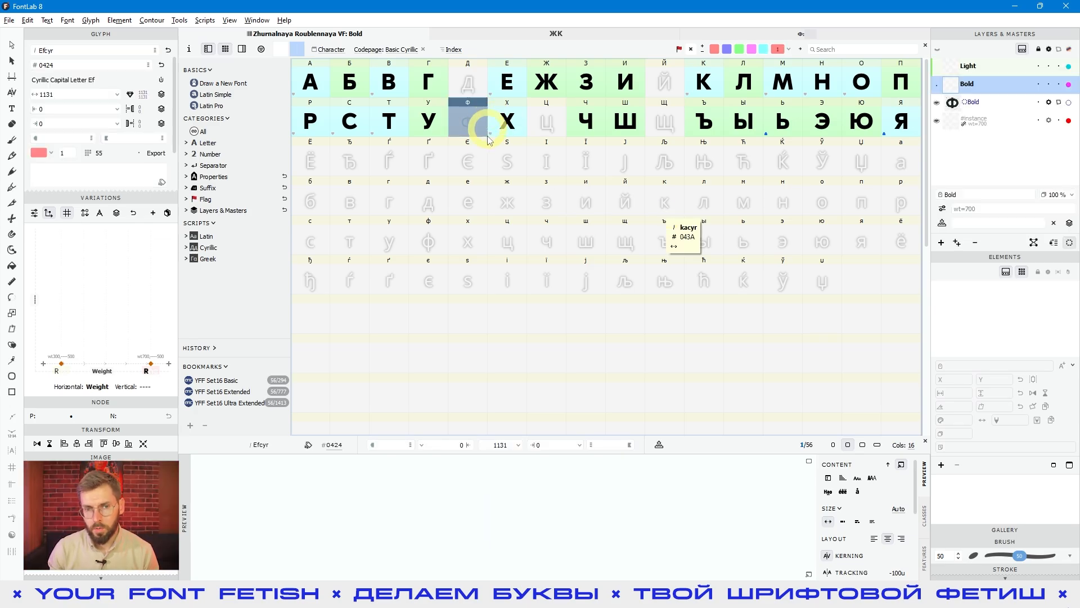
Step: Examine how the Cyrillic А component glyph and the Latin V's mirrored elements are built, compared with the empty Ф cell
{"action": "left_click", "coordinate": [475, 157]}
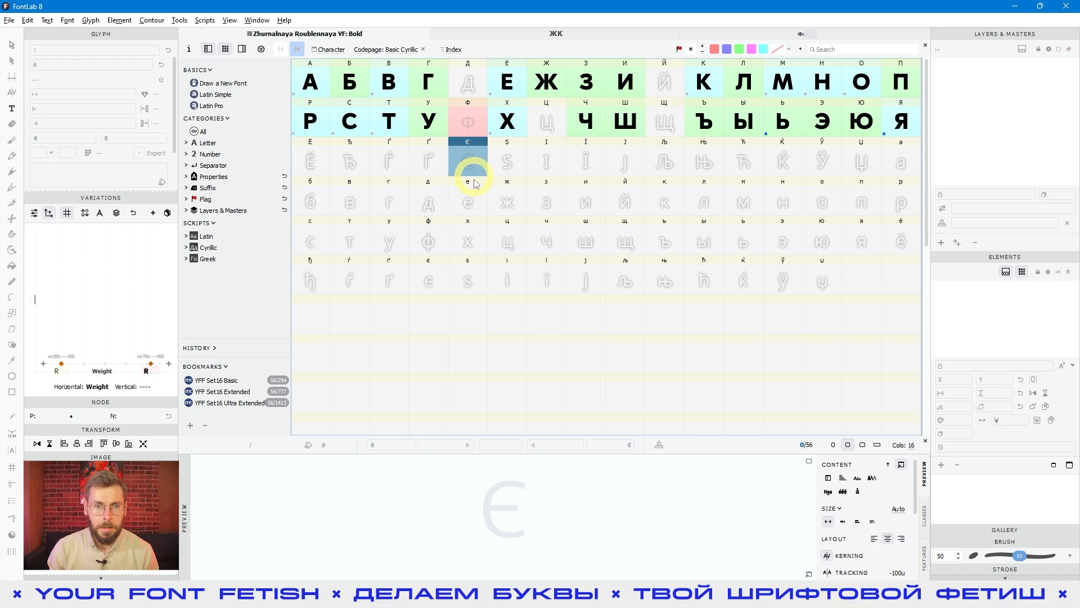
{"action": "left_click", "coordinate": [473, 123]}
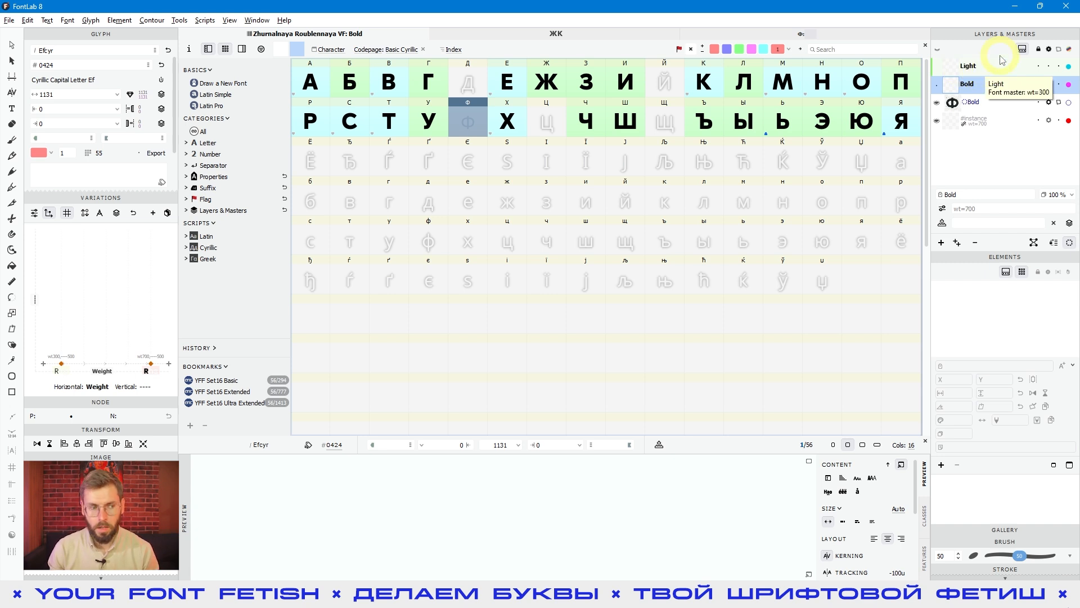
{"action": "left_click", "coordinate": [350, 90]}
{"action": "left_click", "coordinate": [312, 115]}
{"action": "left_click", "coordinate": [315, 84]}
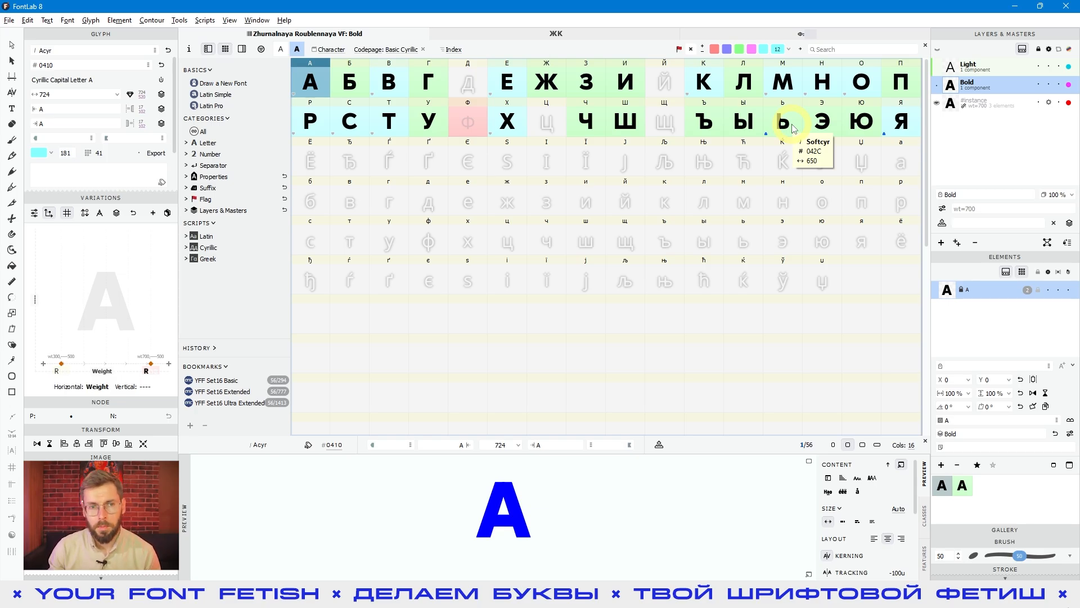
{"action": "scroll", "coordinate": [411, 84], "scroll_direction": "down", "scroll_amount": 5}
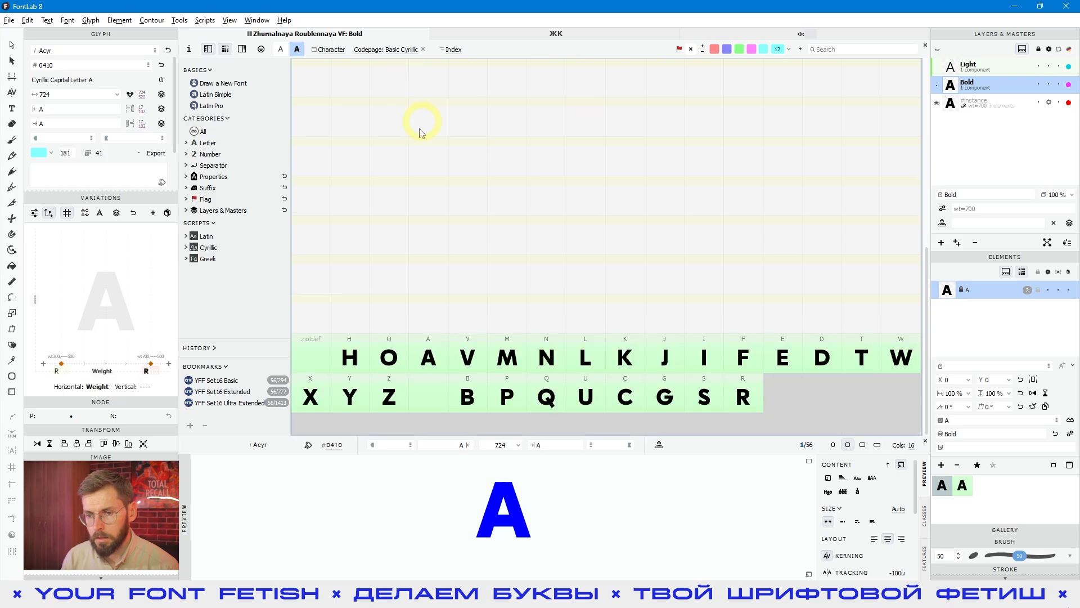
{"action": "left_click", "coordinate": [467, 357]}
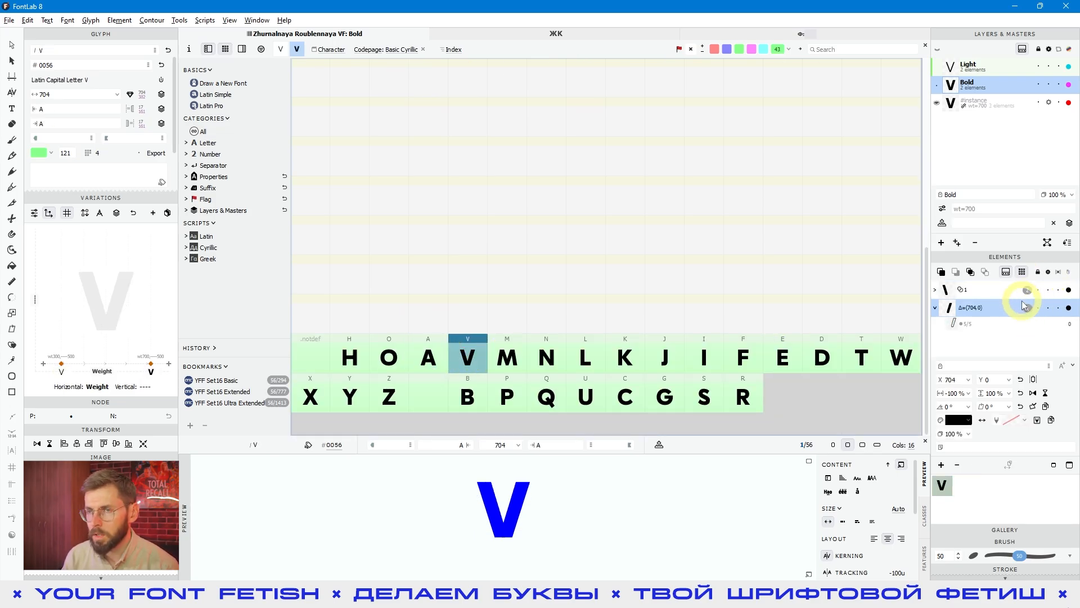
{"action": "scroll", "coordinate": [533, 210], "scroll_direction": "up", "scroll_amount": 5}
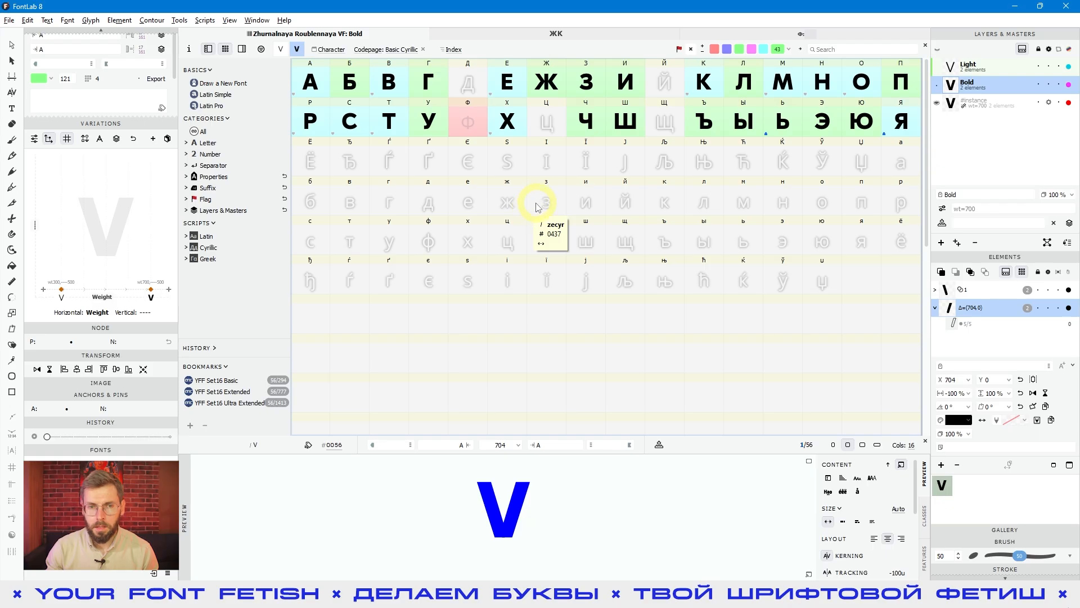
Step: Open the Cyrillic Ф glyph for editing and place an I before it and an O after it in the text line
{"action": "left_click", "coordinate": [479, 133]}
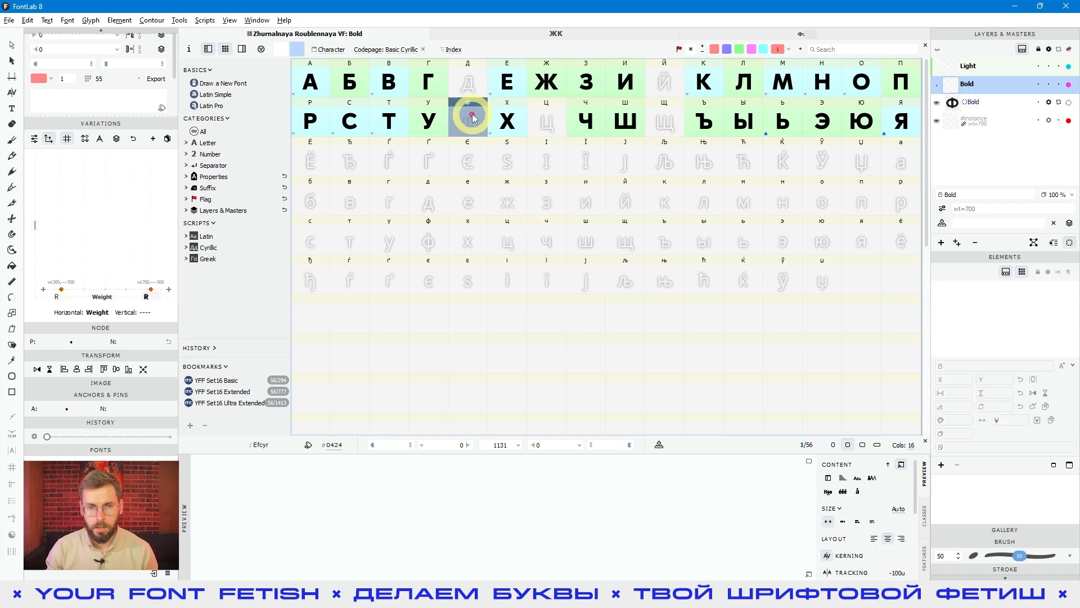
{"action": "double_click", "coordinate": [479, 133]}
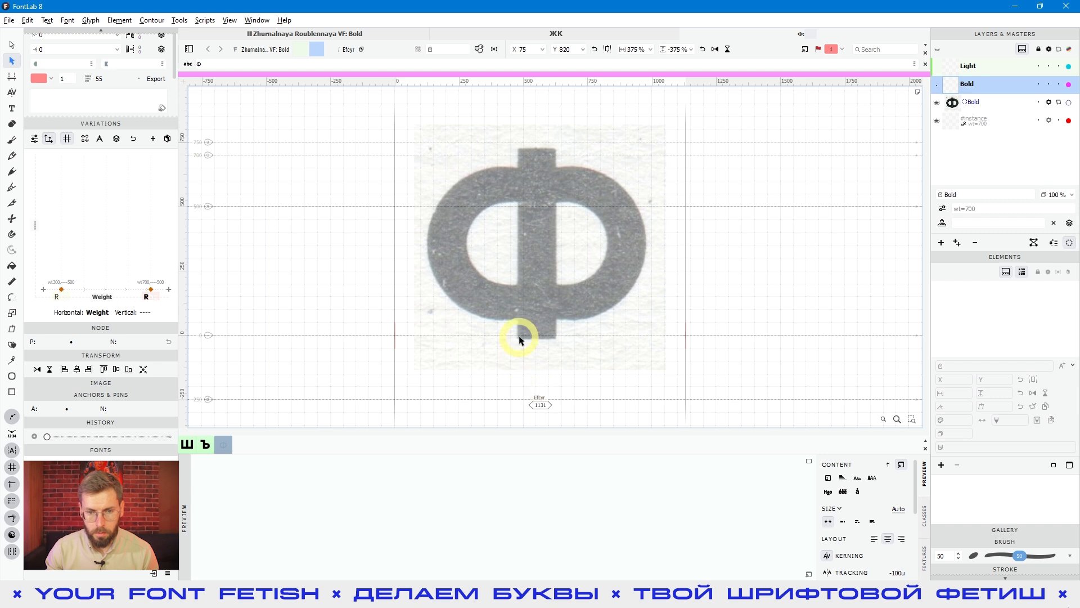
{"action": "left_click", "coordinate": [213, 65]}
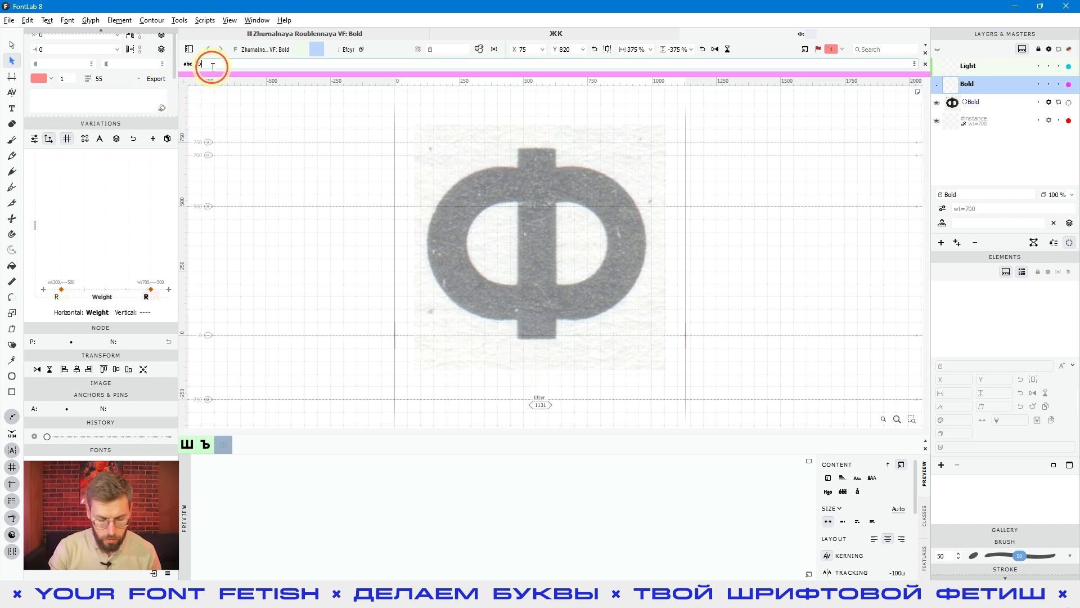
{"action": "type", "text": "О"}
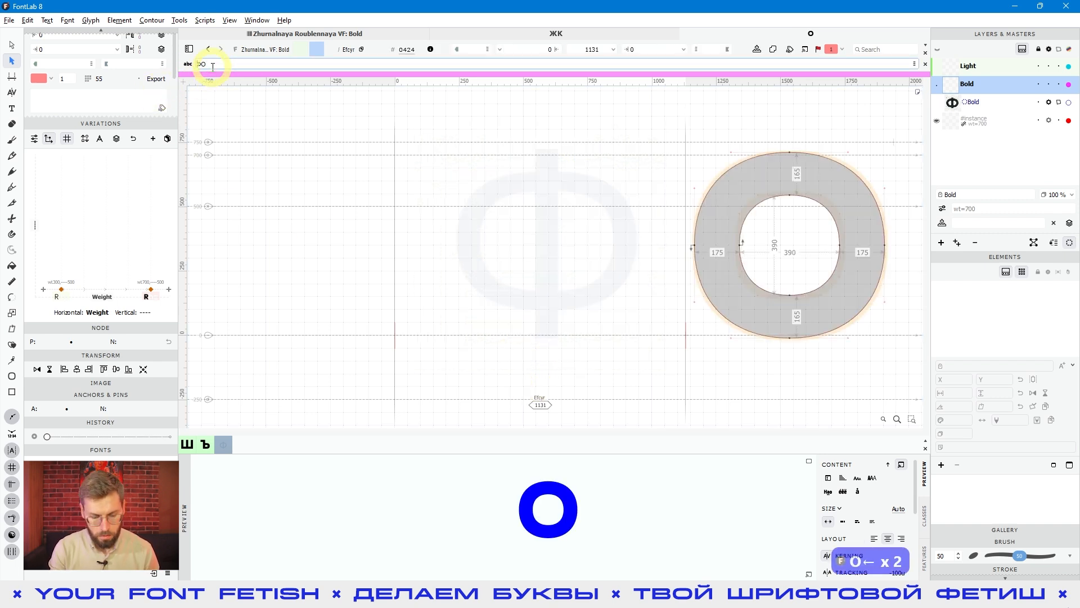
{"action": "type", "text": "H"}
{"action": "key", "text": "BackSpace"}
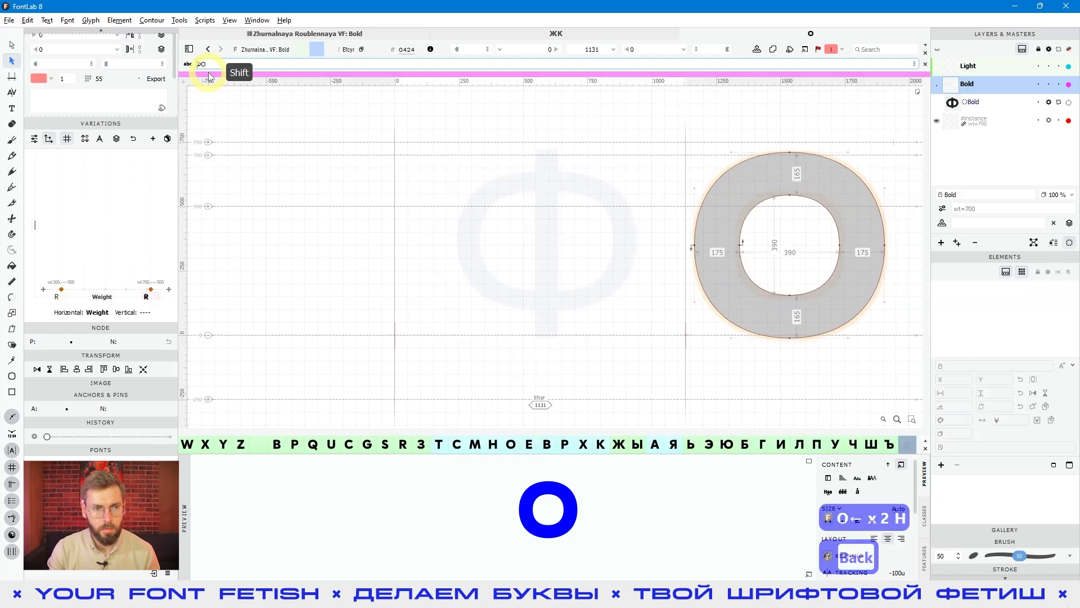
{"action": "type", "text": "I"}
{"action": "left_click", "coordinate": [572, 234]}
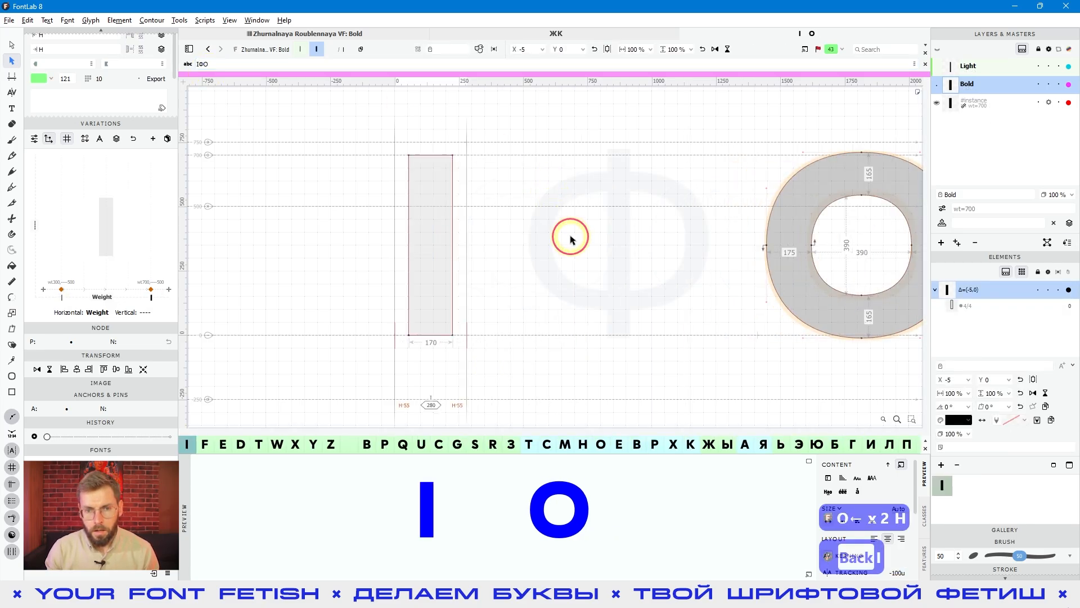
Step: Activate the Contour tool for node editing and show the scanned Ф on the Bold mask layer
{"action": "left_click", "coordinate": [13, 48]}
{"action": "left_click", "coordinate": [12, 46]}
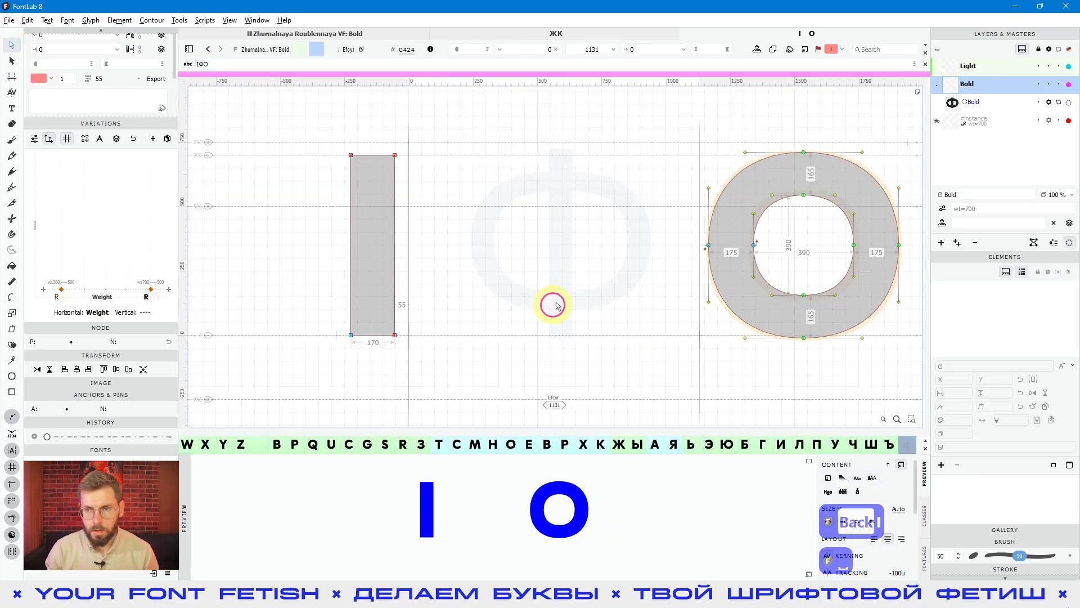
{"action": "key", "text": "space"}
{"action": "left_click_drag", "start_coordinate": [552, 306], "coordinate": [519, 301]}
{"action": "left_click", "coordinate": [937, 102]}
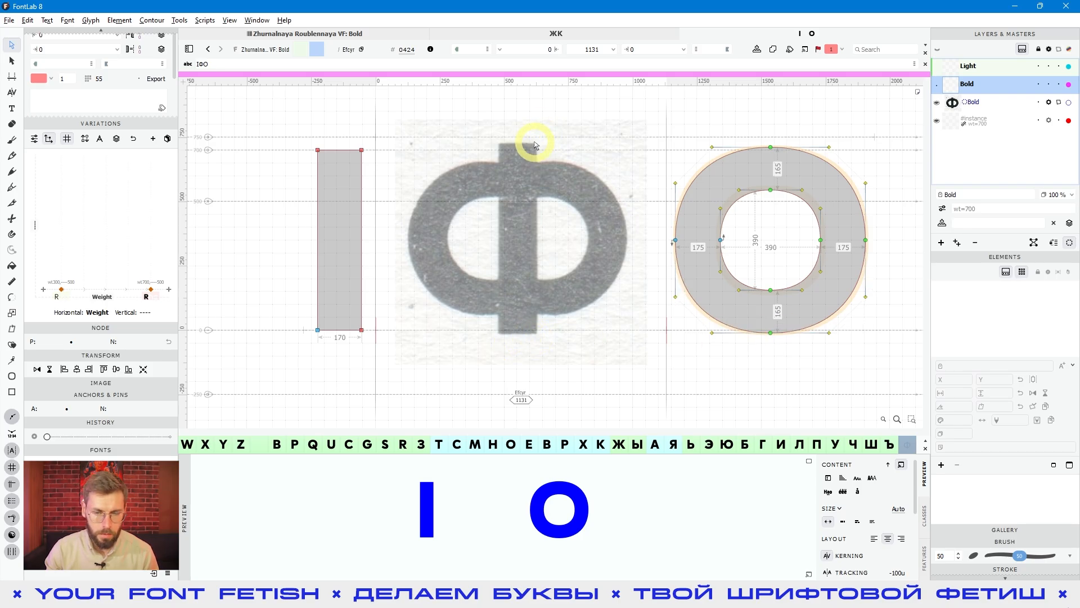
Step: Try selecting the neighbouring I stem with Edit Across Glyphs turned off, and turn the option back on
{"action": "left_click_drag", "start_coordinate": [403, 109], "coordinate": [288, 367]}
{"action": "key", "text": "ctrl+c"}
{"action": "left_click", "coordinate": [539, 288]}
{"action": "left_click_drag", "start_coordinate": [414, 137], "coordinate": [268, 352]}
{"action": "left_click", "coordinate": [28, 21]}
{"action": "left_click", "coordinate": [50, 345]}
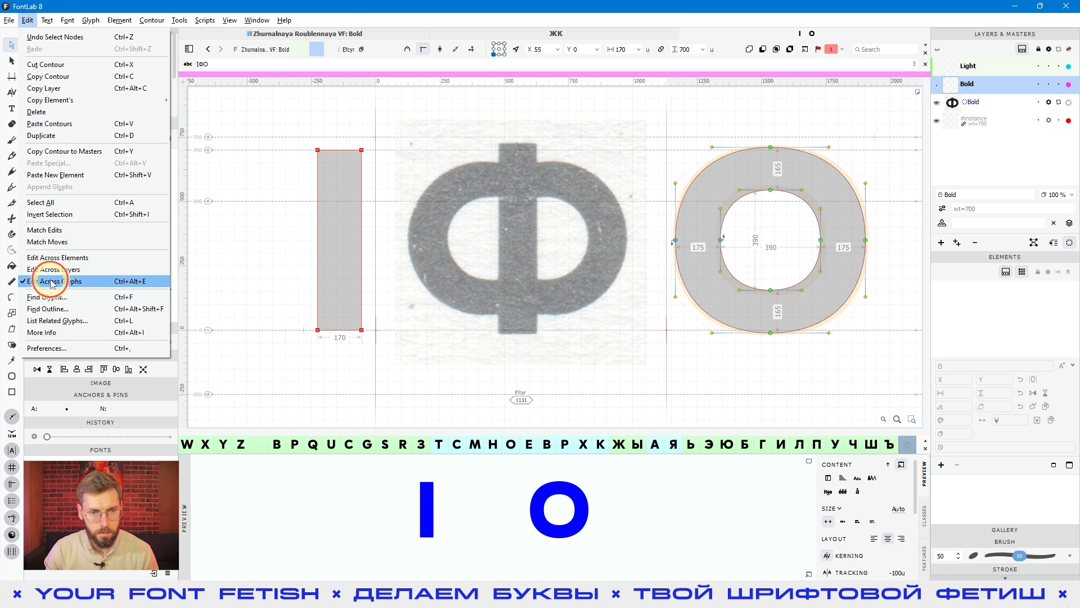
{"action": "left_click_drag", "start_coordinate": [466, 100], "coordinate": [305, 369]}
{"action": "left_click", "coordinate": [35, 24]}
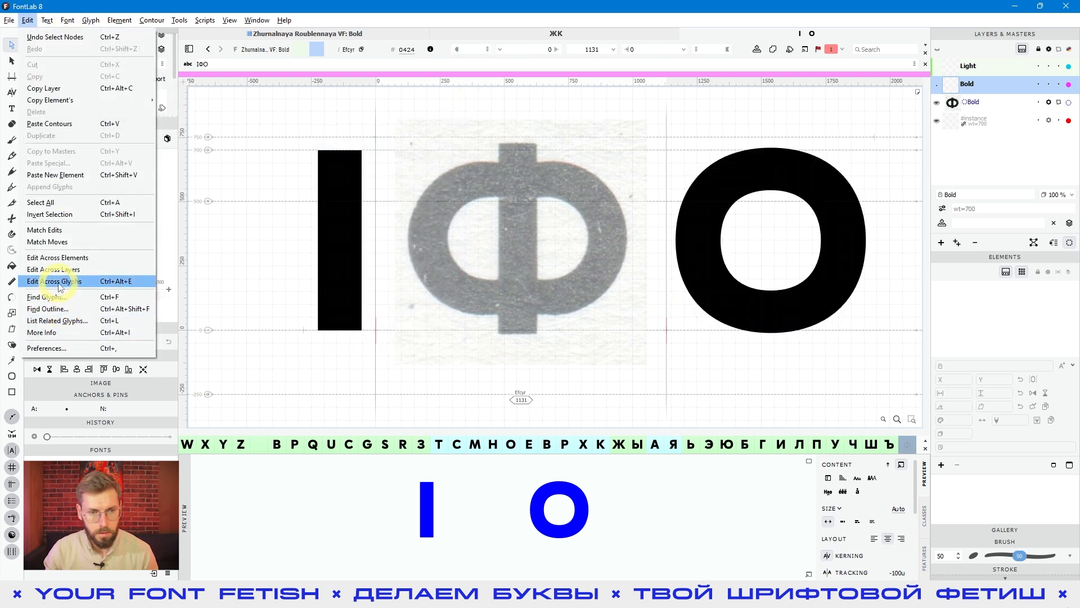
{"action": "left_click", "coordinate": [57, 281]}
Step: Copy the I's stem into the Ф glyph and shift it to X 465 over the scan's vertical stem
{"action": "left_click_drag", "start_coordinate": [427, 135], "coordinate": [291, 372]}
{"action": "key", "text": "ctrl+c"}
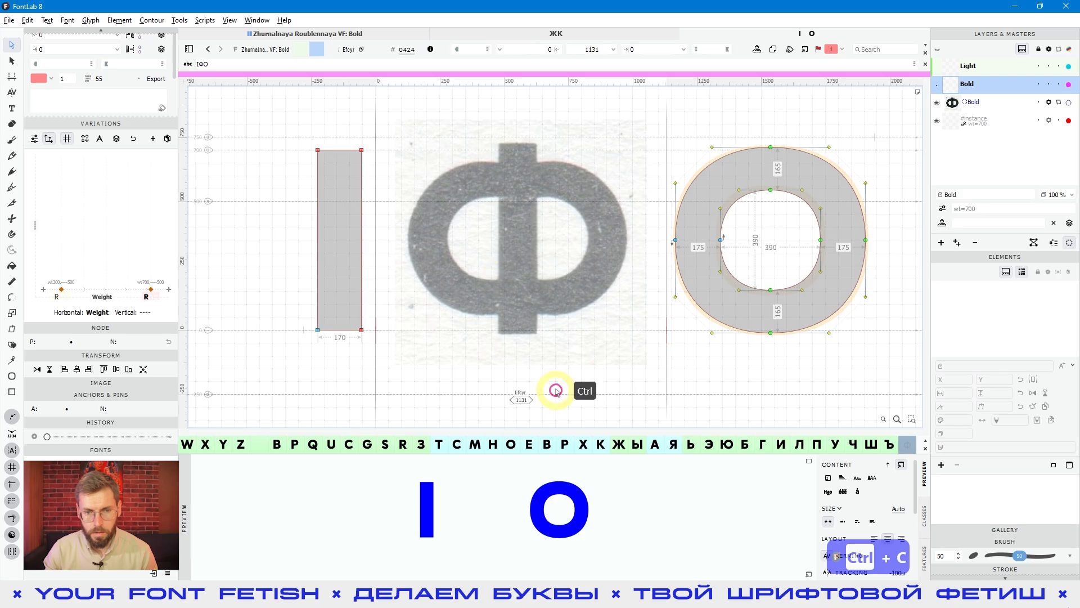
{"action": "key", "text": "ctrl+v"}
{"action": "key", "text": "ctrl+Right"}
{"action": "key", "text": "ctrl+Right"}
{"action": "key", "text": "ctrl+Right"}
{"action": "key", "text": "ctrl+Right"}
{"action": "key", "text": "ctrl+Right"}
{"action": "key", "text": "ctrl+Right"}
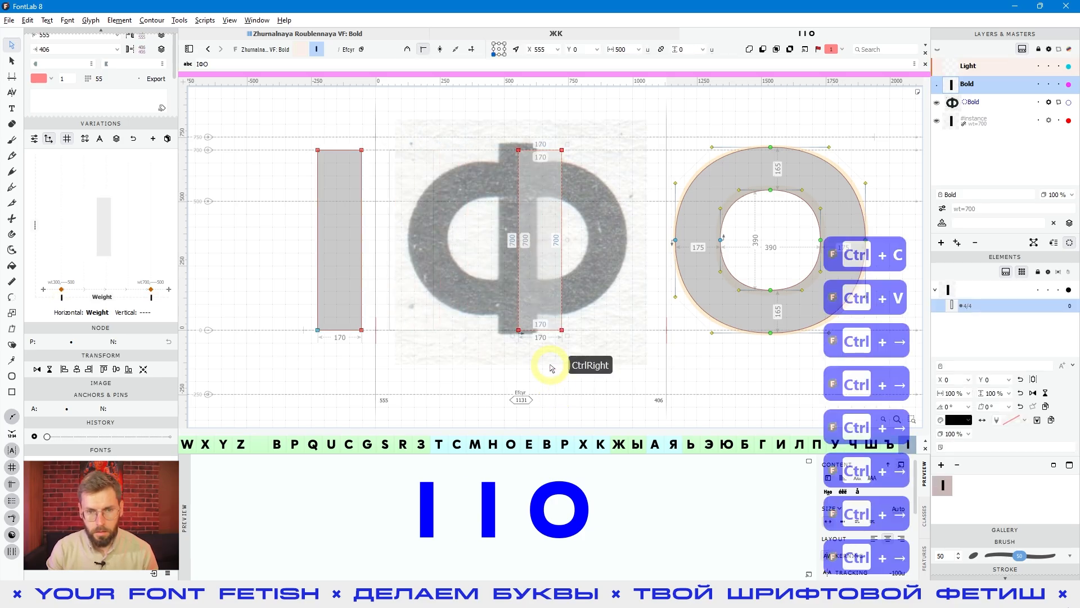
{"action": "key", "text": "ctrl+Left"}
{"action": "key", "text": "ctrl+Left"}
{"action": "key", "text": "shift+Right"}
{"action": "key", "text": "shift+Right"}
{"action": "key", "text": "shift+Left"}
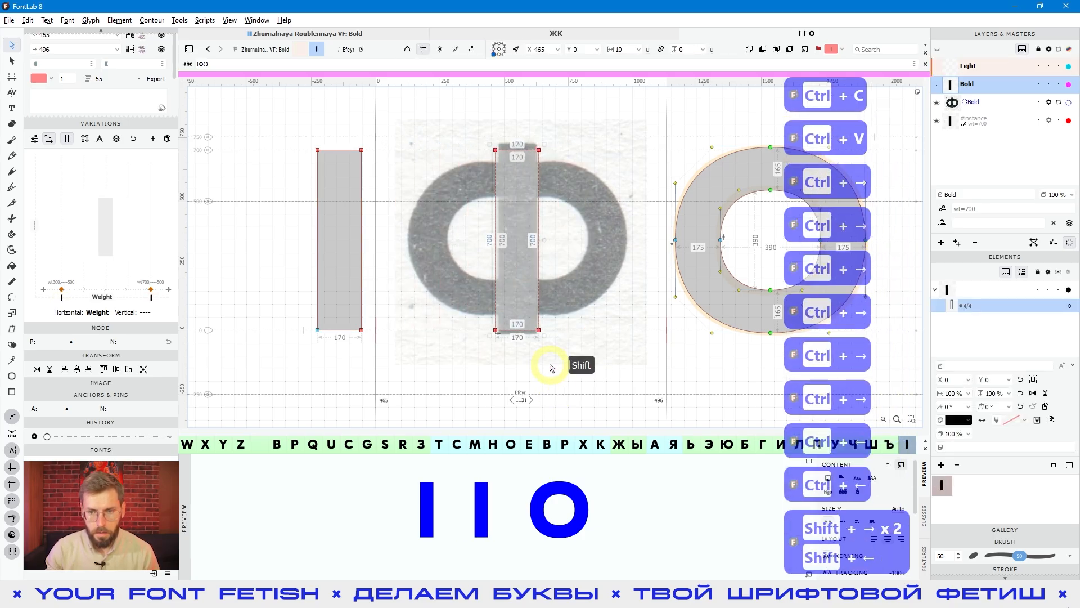
{"action": "scroll", "coordinate": [109, 156], "scroll_direction": "up", "scroll_amount": 2}
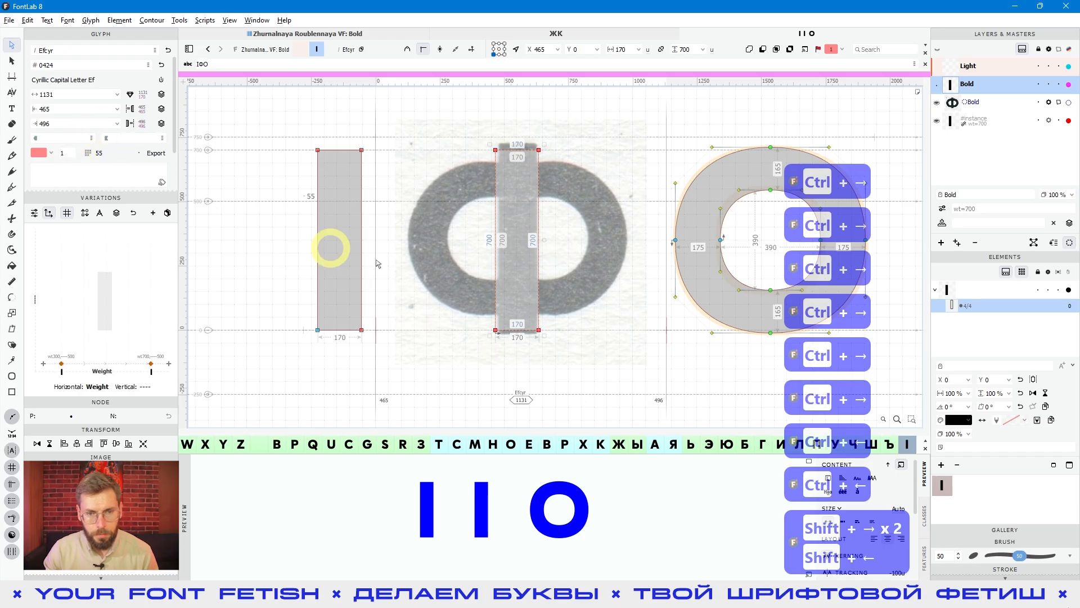
Step: Extend the Ф's stem by raising its upper nodes 30 units and lowering its lower nodes to Y -20
{"action": "key", "text": "space"}
{"action": "left_click_drag", "start_coordinate": [474, 270], "coordinate": [468, 279]}
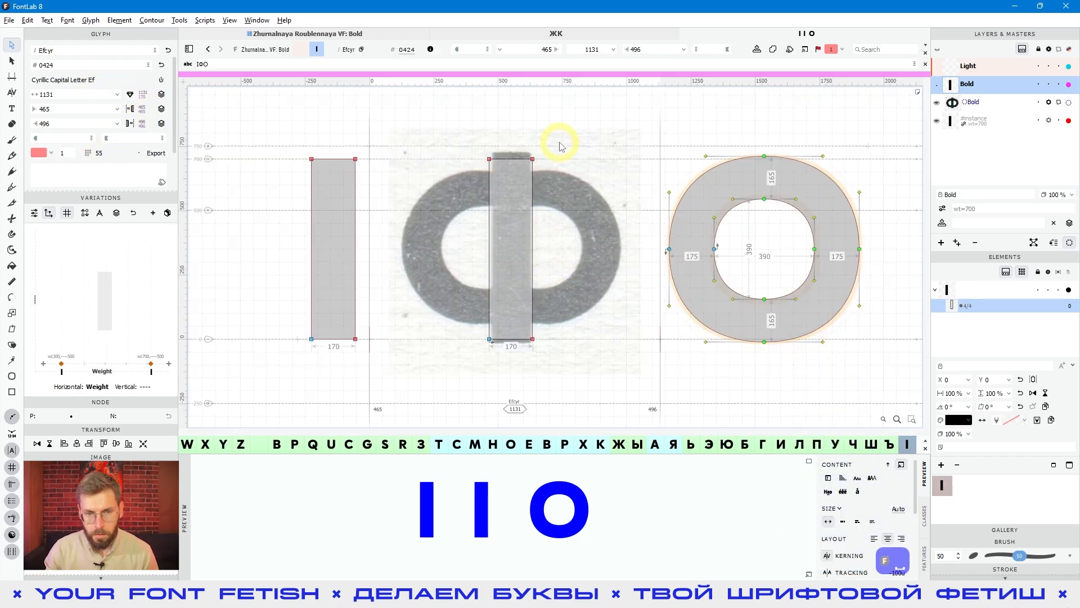
{"action": "left_click_drag", "start_coordinate": [559, 145], "coordinate": [466, 177]}
{"action": "key", "text": "shift+Up"}
{"action": "key", "text": "shift+Up"}
{"action": "key", "text": "shift+Up"}
{"action": "left_click_drag", "start_coordinate": [442, 313], "coordinate": [575, 370]}
{"action": "key", "text": "shift+Down"}
{"action": "key", "text": "shift+Down"}
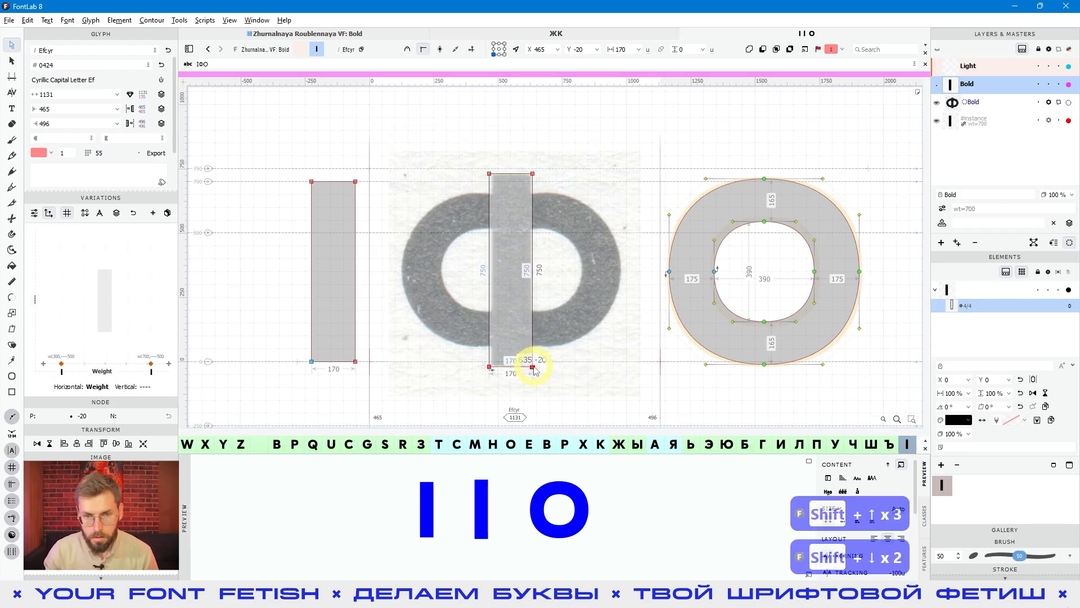
{"action": "key", "text": "space"}
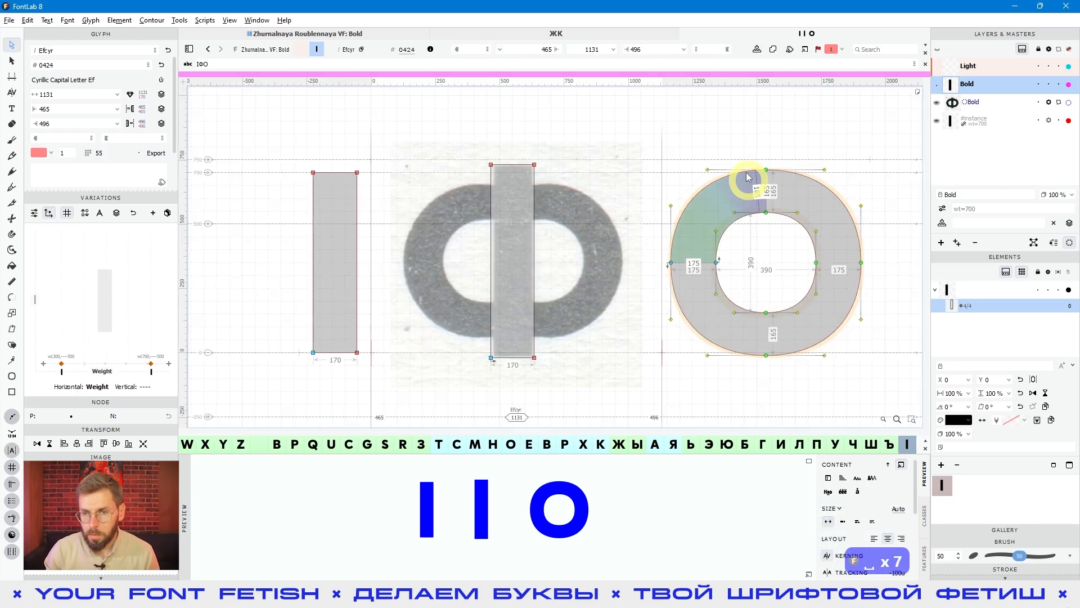
Step: Copy the right half of the O's contours into the Ф glyph and cut the pasted half from the stem's element
{"action": "left_click_drag", "start_coordinate": [745, 133], "coordinate": [842, 354]}
{"action": "key", "text": "ctrl+c"}
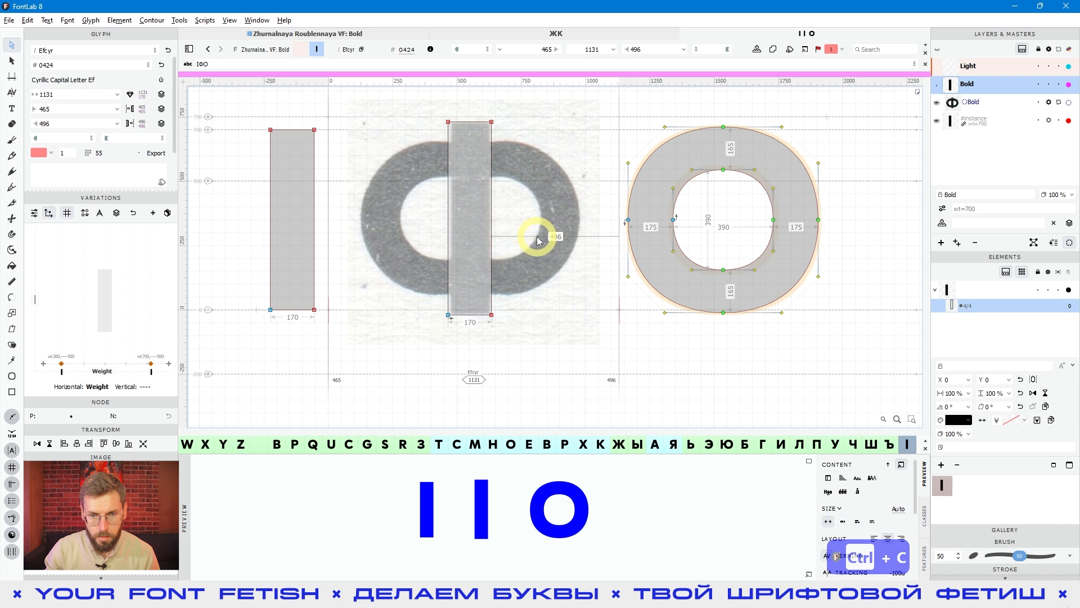
{"action": "key", "text": "ctrl+v"}
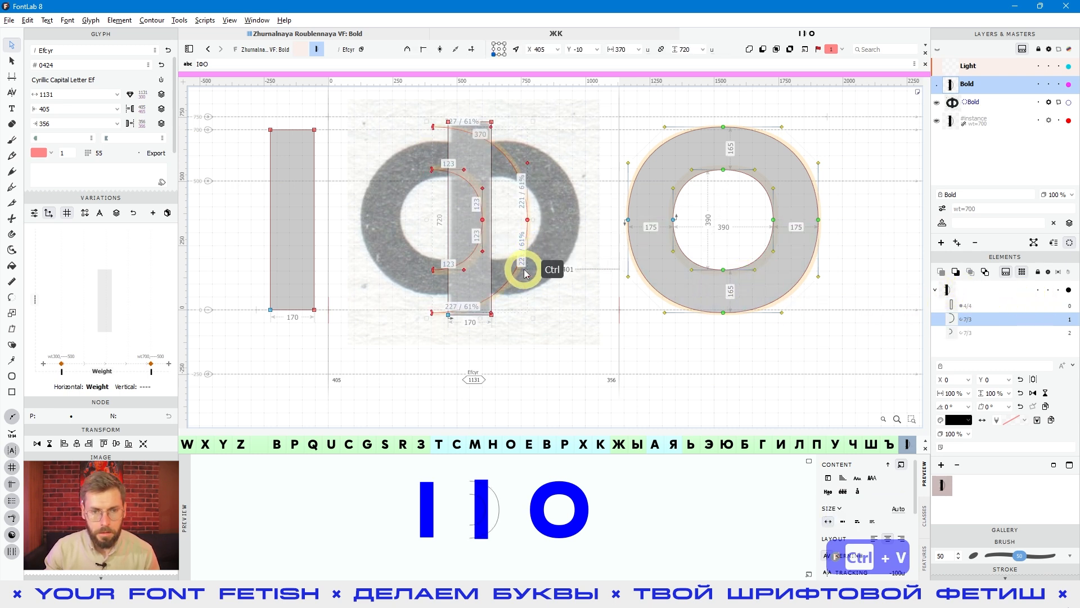
{"action": "key", "text": "ctrl+x"}
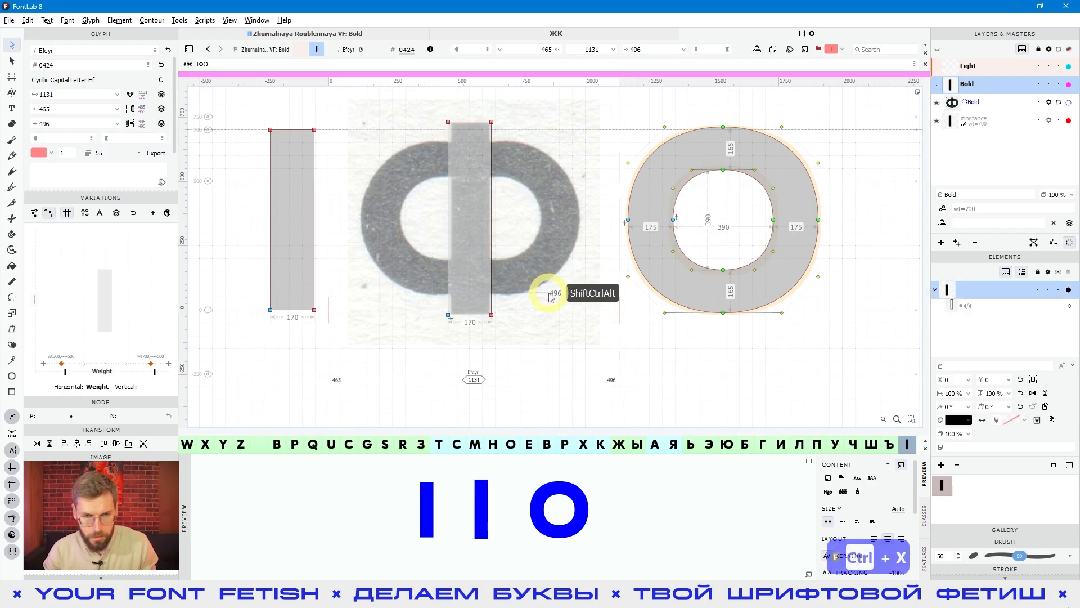
Step: Add a new empty element to the Ф glyph and paste the right half of the O into it
{"action": "key", "text": "ctrl+alt+shift+s"}
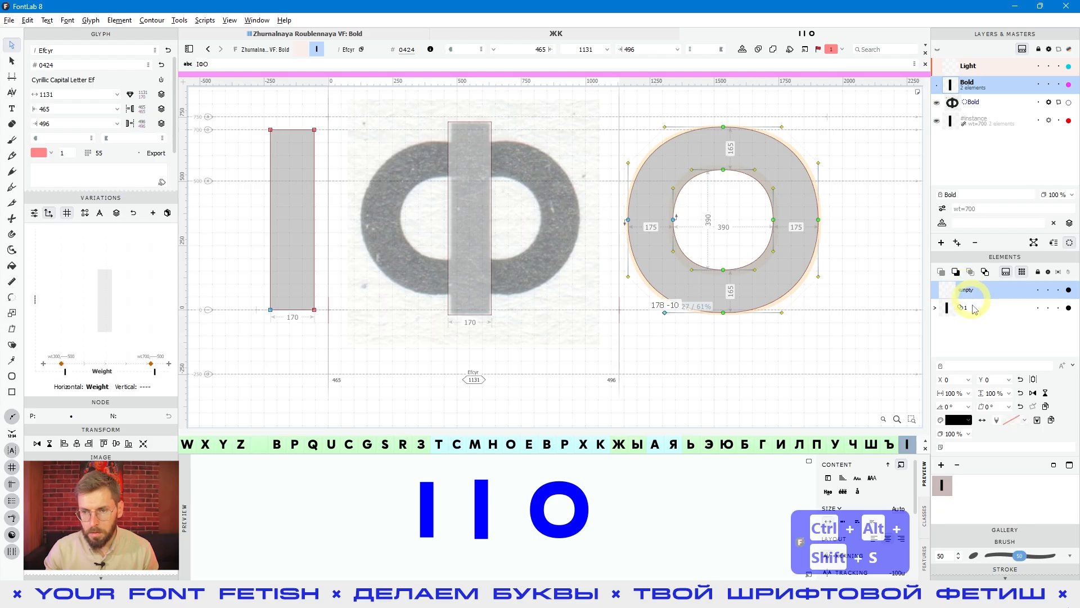
{"action": "left_click", "coordinate": [954, 465]}
{"action": "left_click", "coordinate": [942, 465]}
{"action": "left_click", "coordinate": [968, 487]}
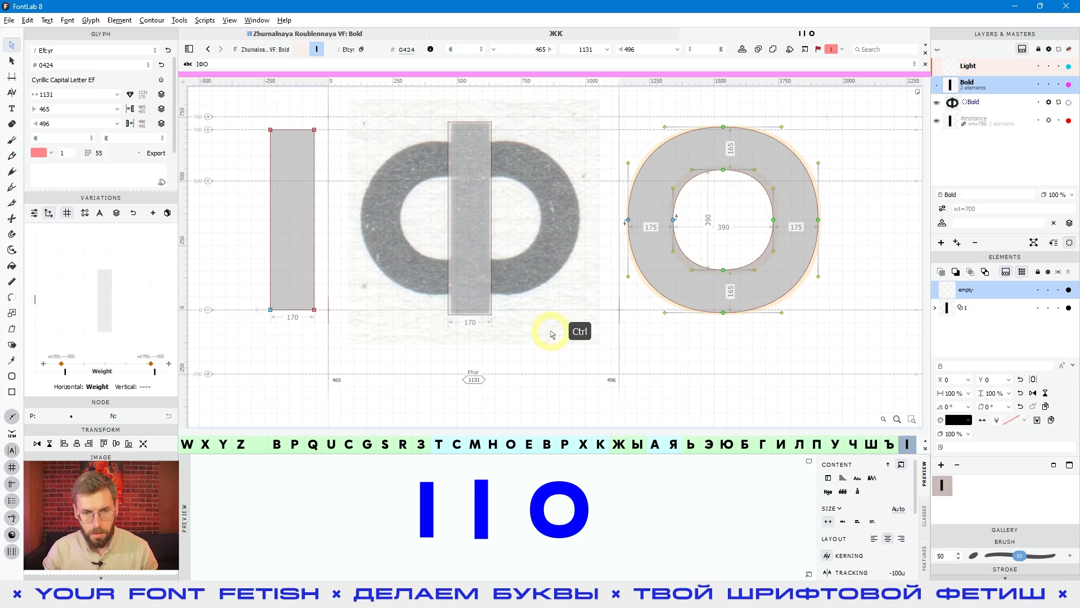
{"action": "key", "text": "ctrl+v"}
Step: Move the pasted half-bowl 200 units right to X 605, aligning it with the scan's right outer edge
{"action": "scroll", "coordinate": [548, 210], "scroll_direction": "up", "scroll_amount": 2}
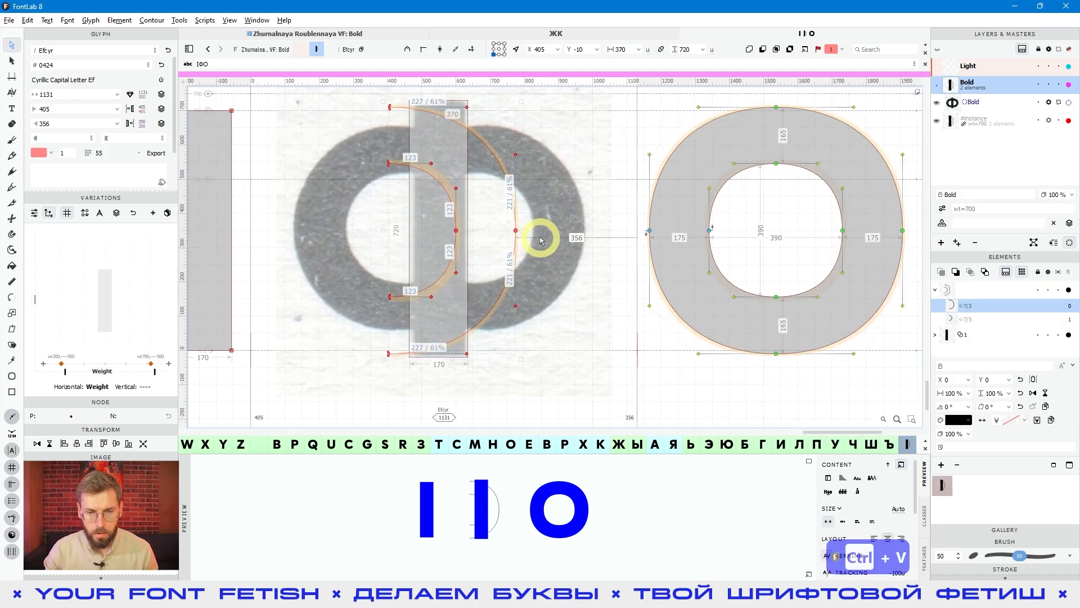
{"action": "scroll", "coordinate": [540, 241], "scroll_direction": "up", "scroll_amount": 1}
{"action": "key", "text": "ctrl+Right"}
{"action": "key", "text": "ctrl+Right"}
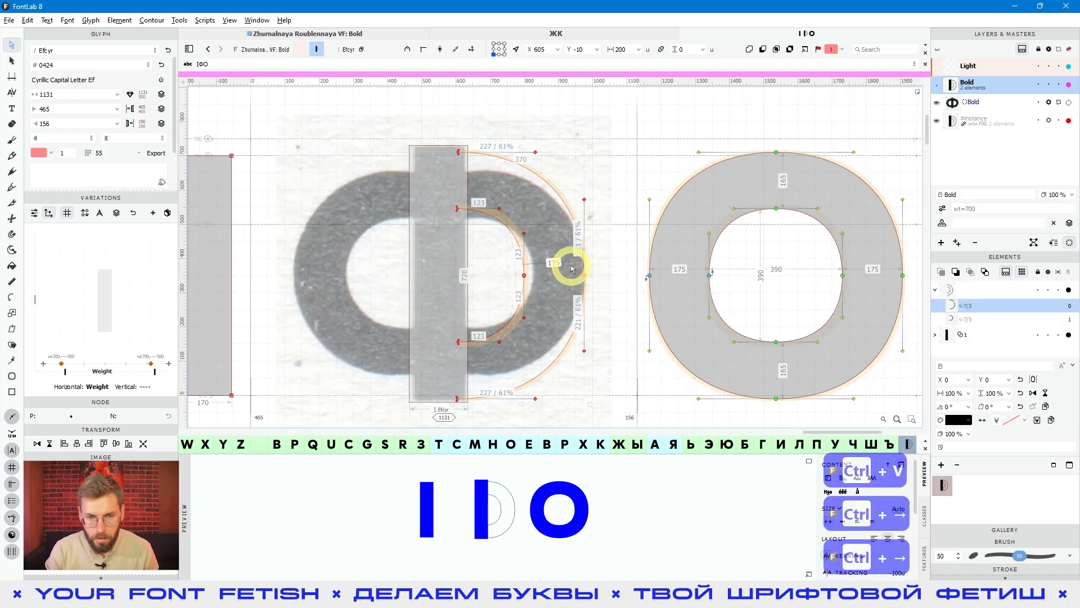
{"action": "key", "text": "shift+Right"}
{"action": "key", "text": "shift+Left"}
{"action": "key", "text": "space"}
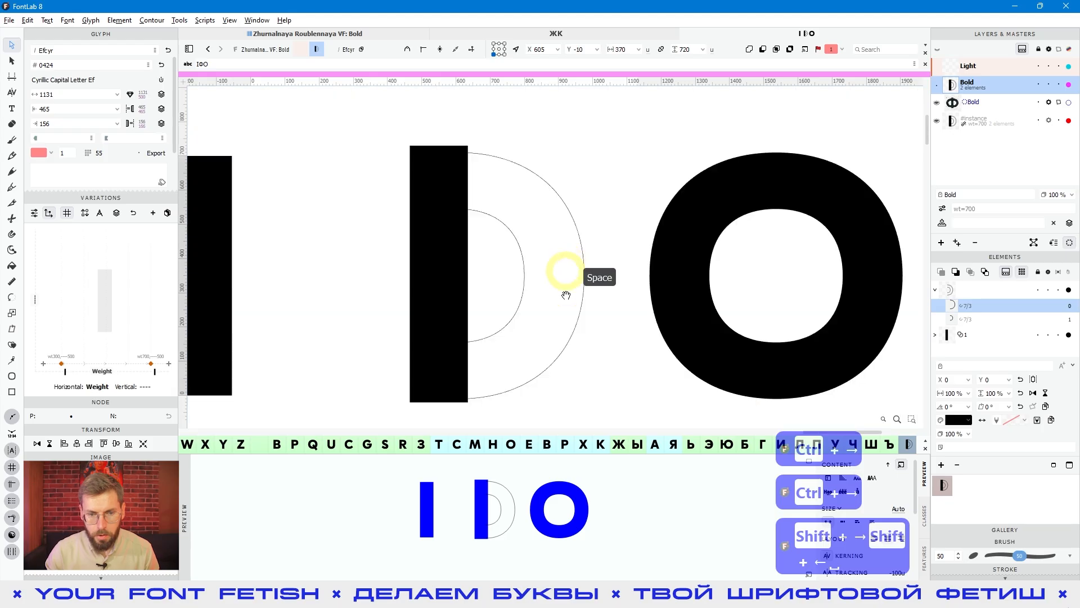
{"action": "left_click_drag", "start_coordinate": [566, 295], "coordinate": [560, 271]}
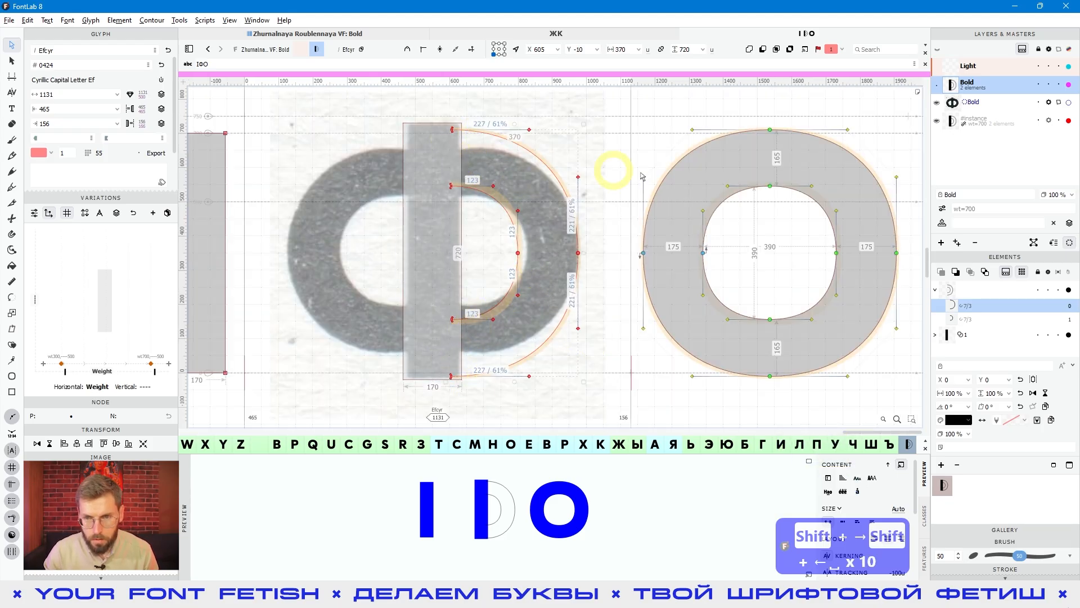
Step: Lower the upper end nodes of the half-bowl's outer and inner contours by 60 units, bringing the inner node to Y 485
{"action": "left_click_drag", "start_coordinate": [440, 107], "coordinate": [475, 228]}
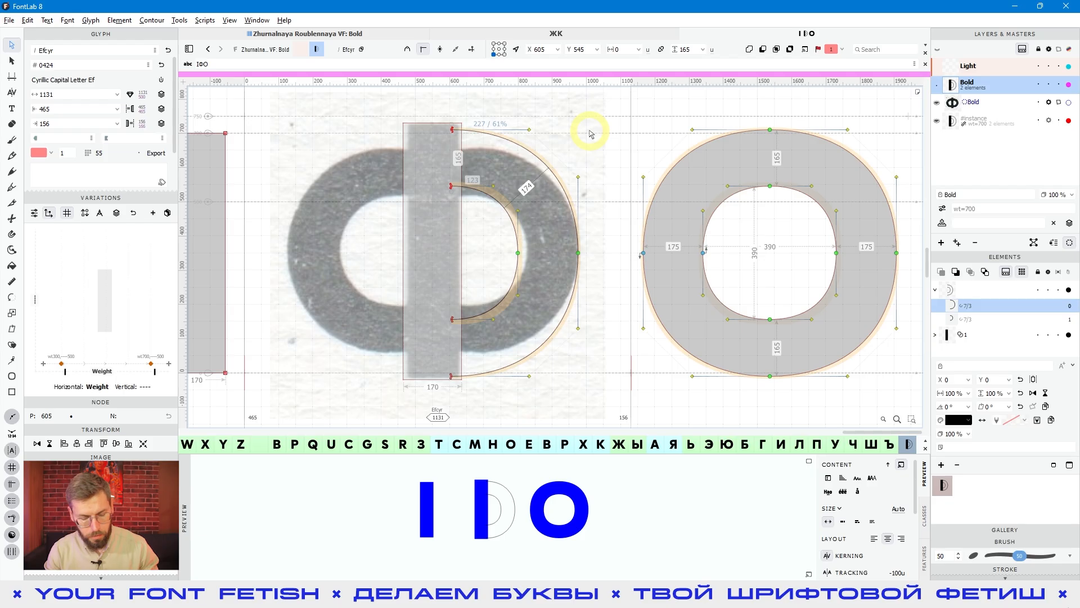
{"action": "key", "text": "c"}
{"action": "key", "text": "shift+Down"}
{"action": "key", "text": "shift+Down"}
{"action": "key", "text": "shift+Down"}
{"action": "key", "text": "shift+Down"}
{"action": "key", "text": "shift+Down"}
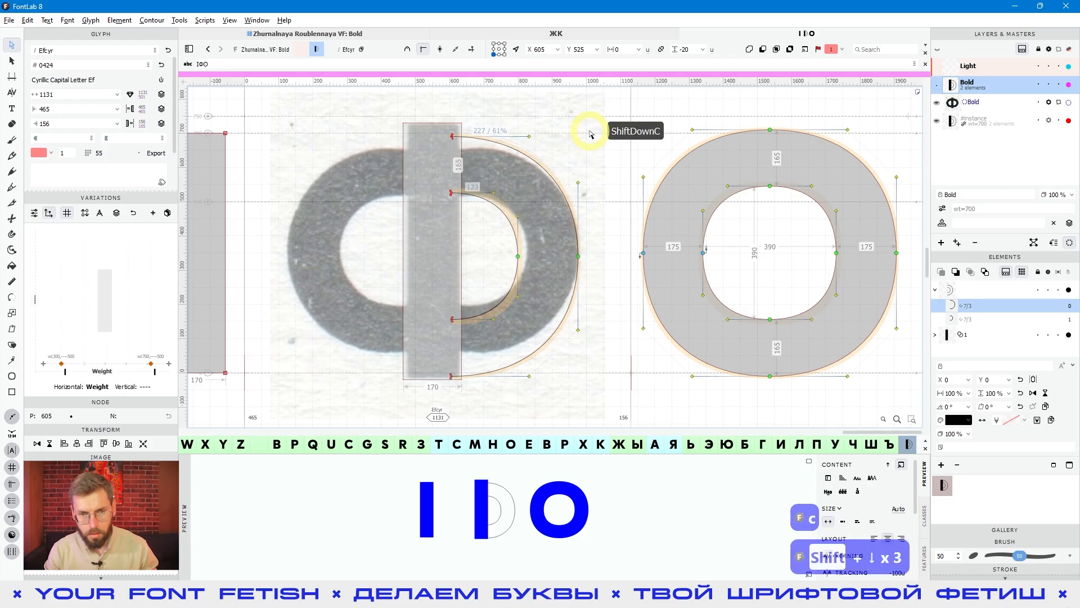
{"action": "key", "text": "shift+Down"}
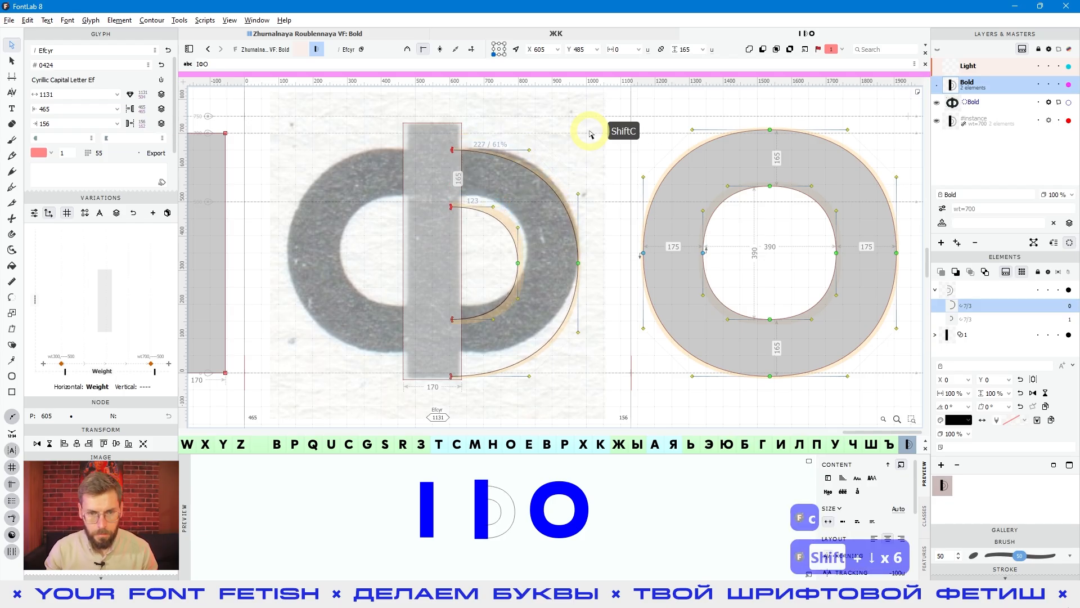
Step: Select the lower end nodes of the half-bowl's outer and inner contours and hide the scan's mask layer
{"action": "left_click_drag", "start_coordinate": [432, 288], "coordinate": [508, 407]}
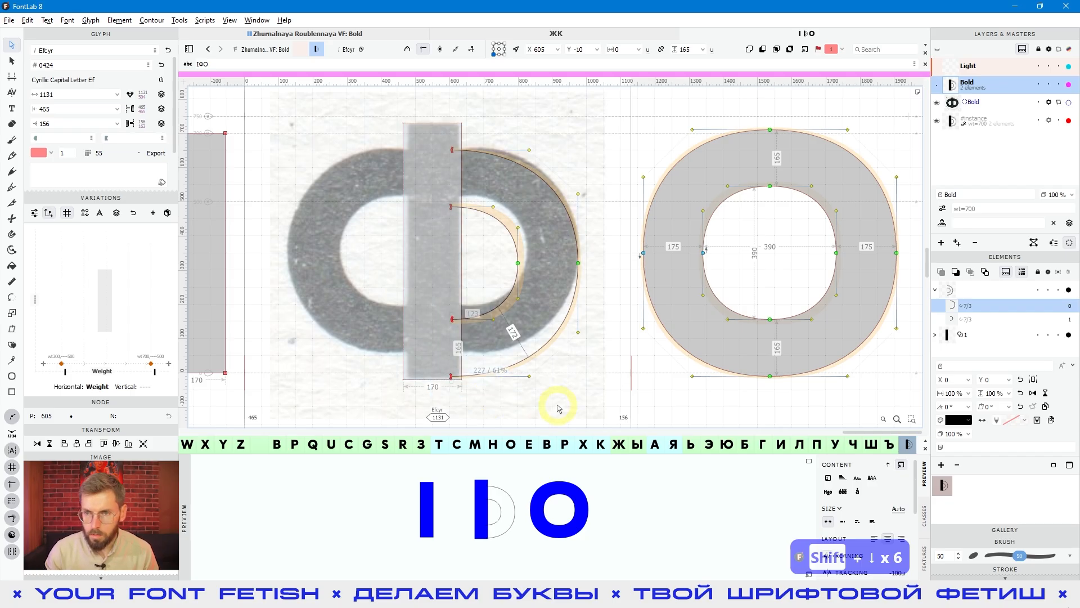
{"action": "left_click", "coordinate": [936, 104]}
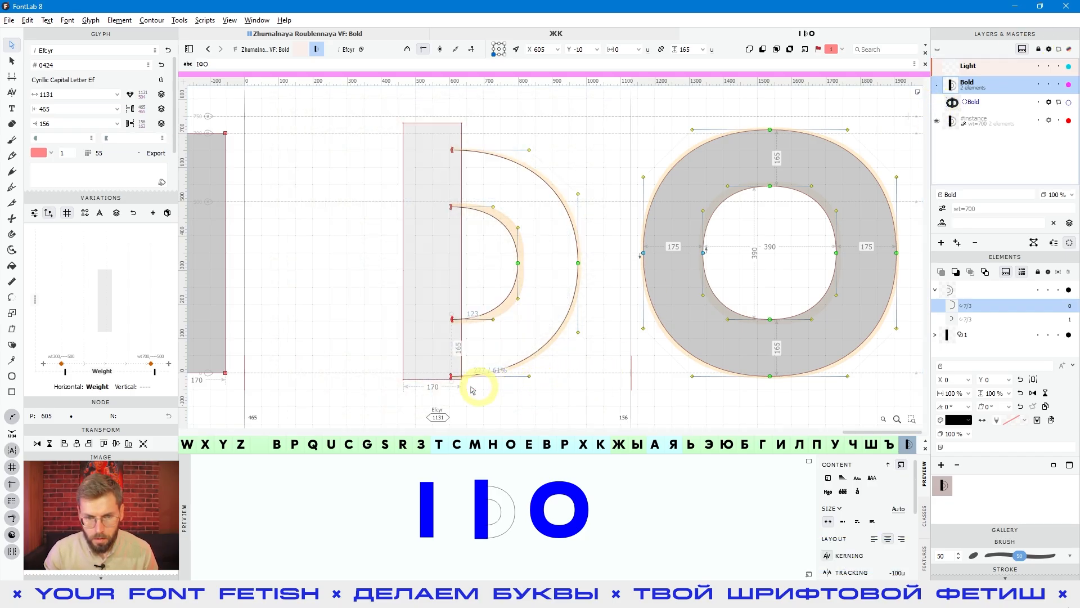
{"action": "key", "text": "shift+Up"}
{"action": "key", "text": "shift+Up"}
{"action": "key", "text": "shift+Up"}
{"action": "key", "text": "shift+Up"}
{"action": "key", "text": "shift+Up"}
{"action": "key", "text": "shift+Up"}
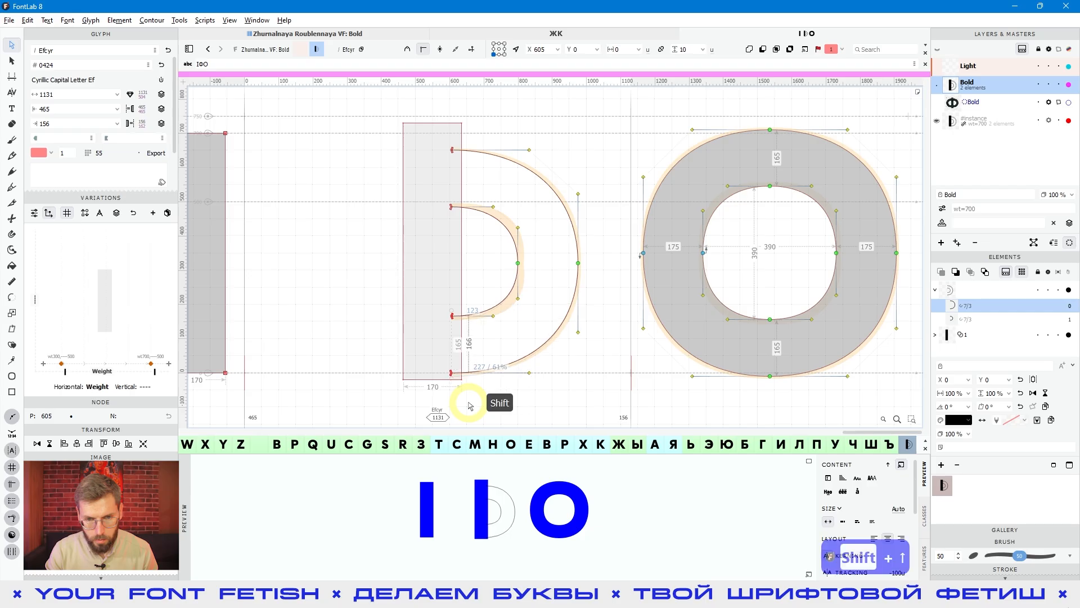
{"action": "key", "text": "shift+Down"}
{"action": "key", "text": "shift+Down"}
{"action": "key", "text": "shift+Down"}
{"action": "key", "text": "shift+Down"}
{"action": "key", "text": "shift+Down"}
{"action": "key", "text": "shift+Down"}
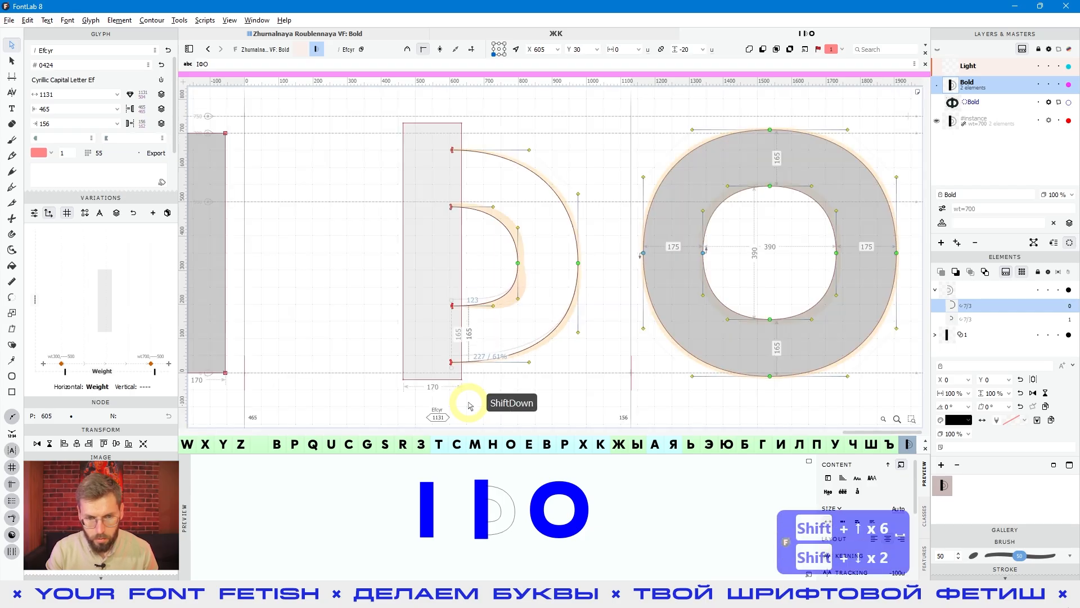
Step: Raise the half-bowl's lower end nodes by 70 units, scaling the curves proportionally and bringing the outer node to Y 60, and show the scan again
{"action": "key", "text": "c"}
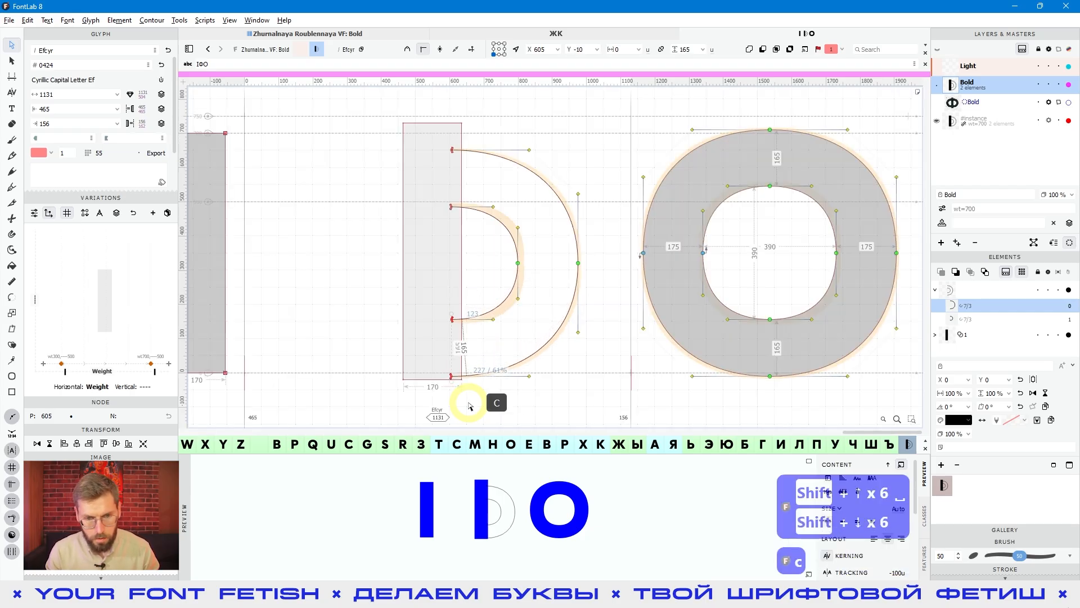
{"action": "key", "text": "c"}
{"action": "key", "text": "shift+Up"}
{"action": "key", "text": "shift+Up"}
{"action": "key", "text": "shift+Up"}
{"action": "key", "text": "shift+Up"}
{"action": "key", "text": "shift+Up"}
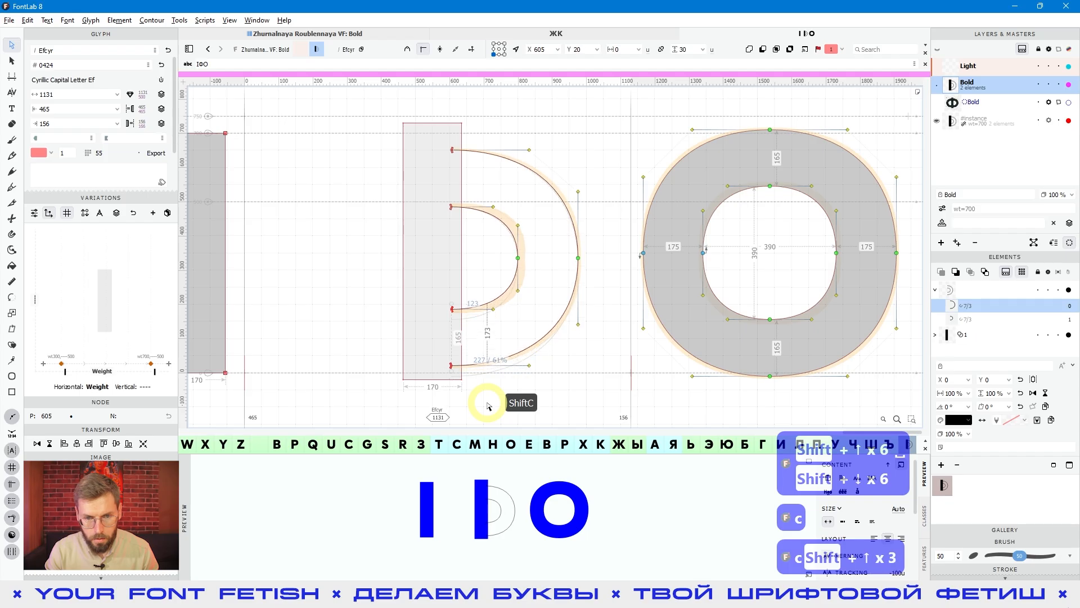
{"action": "key", "text": "shift+Up"}
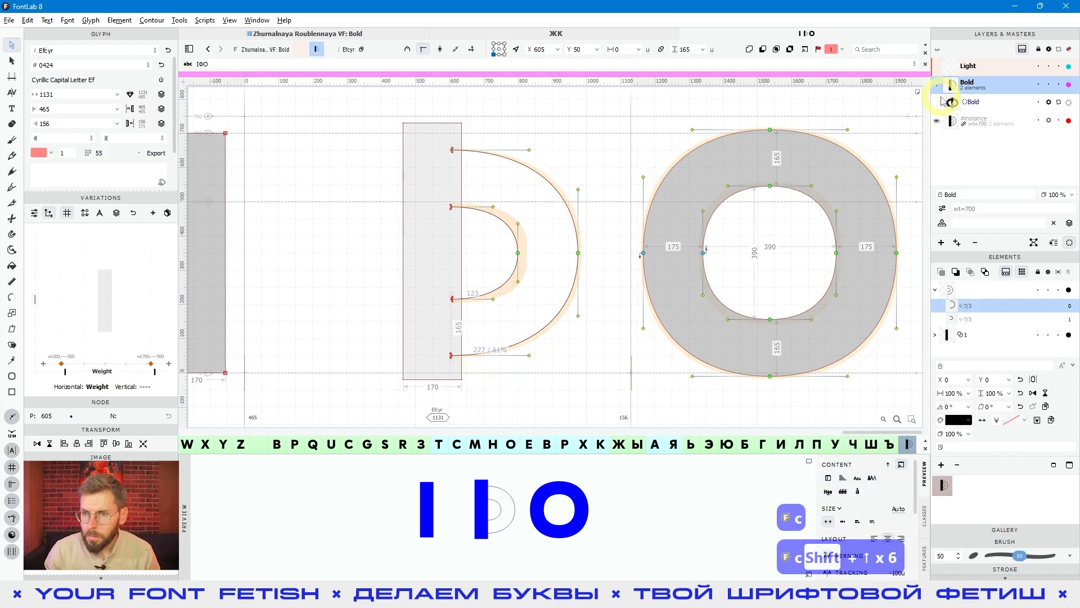
{"action": "left_click", "coordinate": [937, 103]}
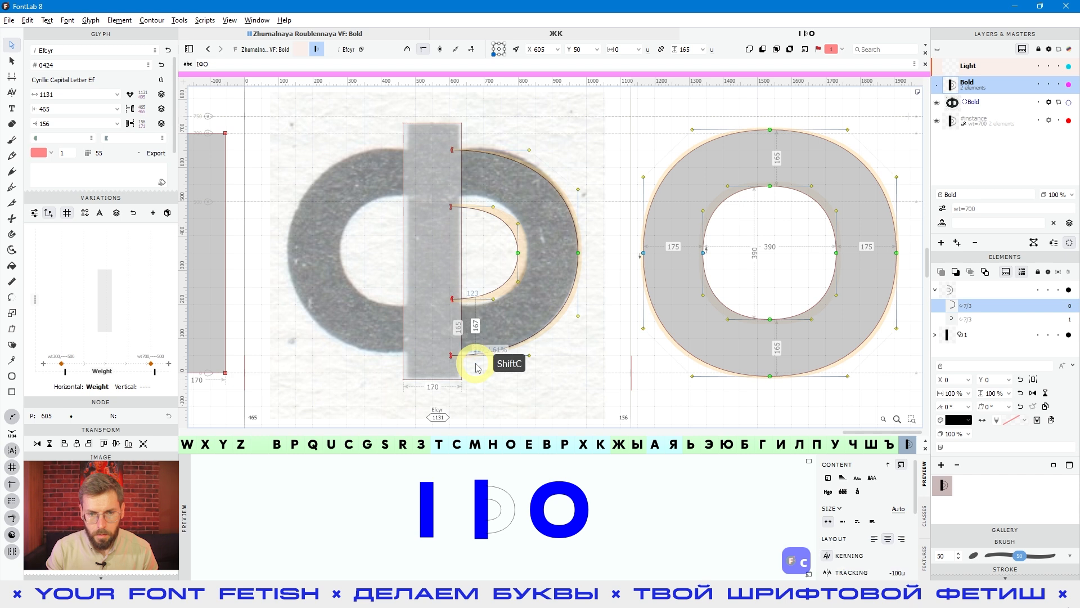
{"action": "key", "text": "shift+Up"}
{"action": "left_click_drag", "start_coordinate": [510, 271], "coordinate": [506, 271]}
{"action": "key", "text": "space"}
{"action": "left_click", "coordinate": [546, 267]}
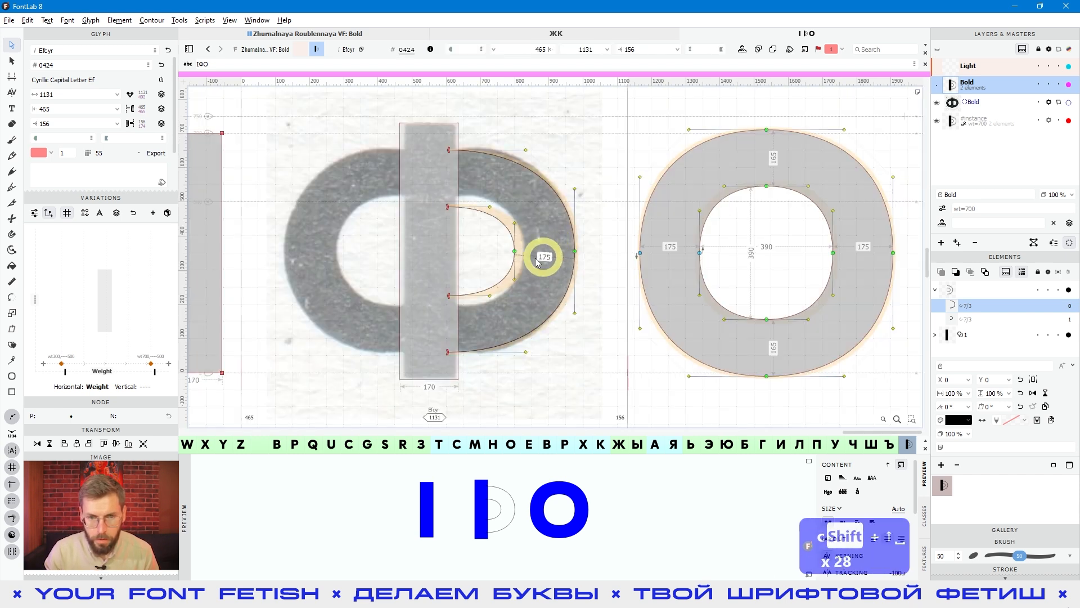
Step: Select all four end nodes of the half-bowl in the Bold master and move them 30 units right to X 635
{"action": "scroll", "coordinate": [476, 201], "scroll_direction": "up", "scroll_amount": 3}
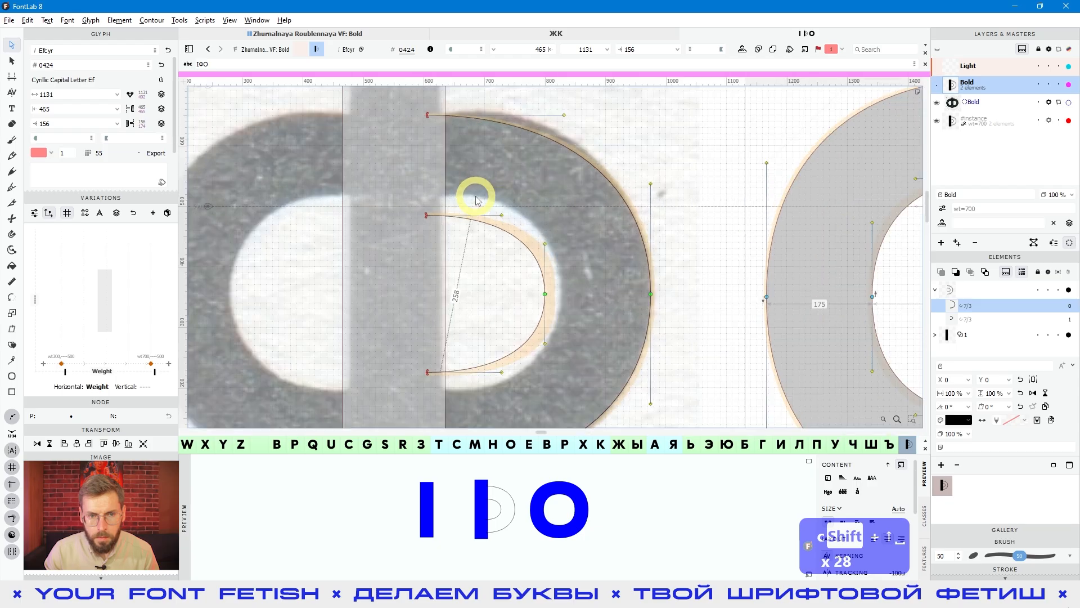
{"action": "left_click", "coordinate": [974, 102]}
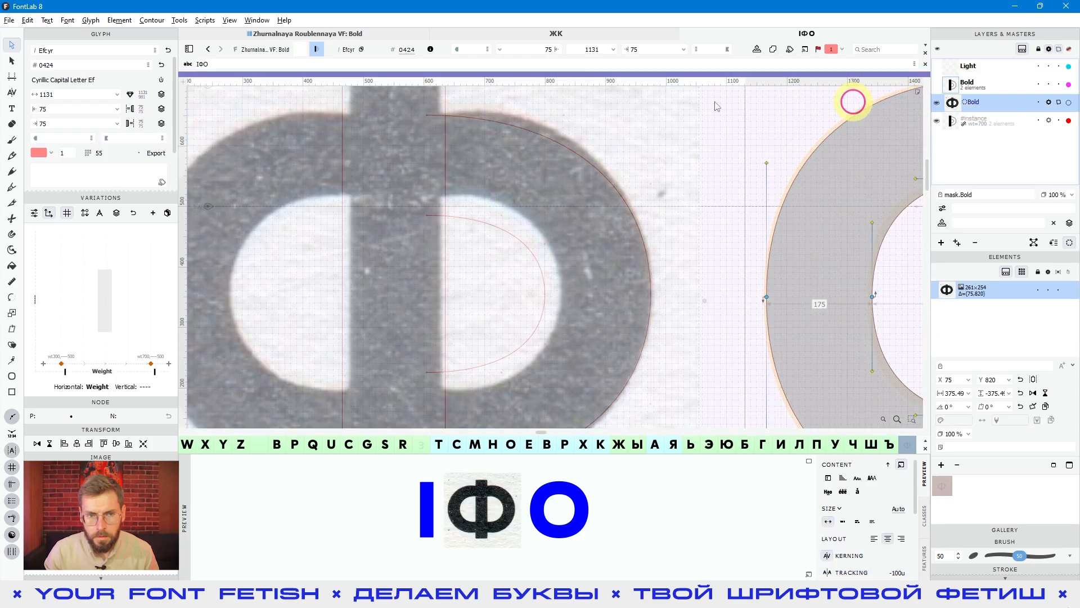
{"action": "scroll", "coordinate": [457, 103], "scroll_direction": "up", "scroll_amount": 2}
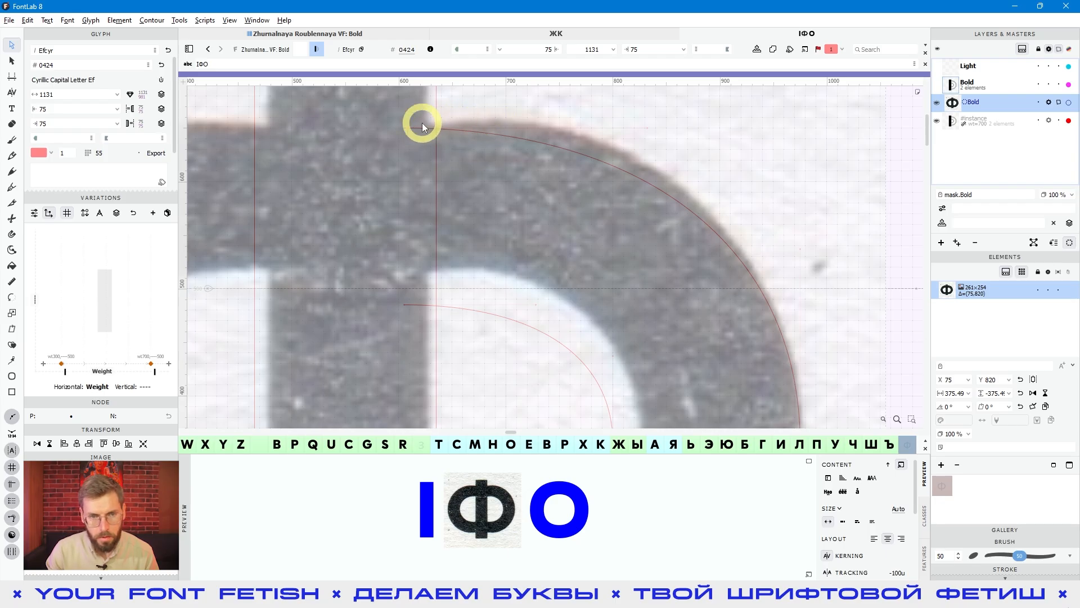
{"action": "left_click", "coordinate": [983, 88]}
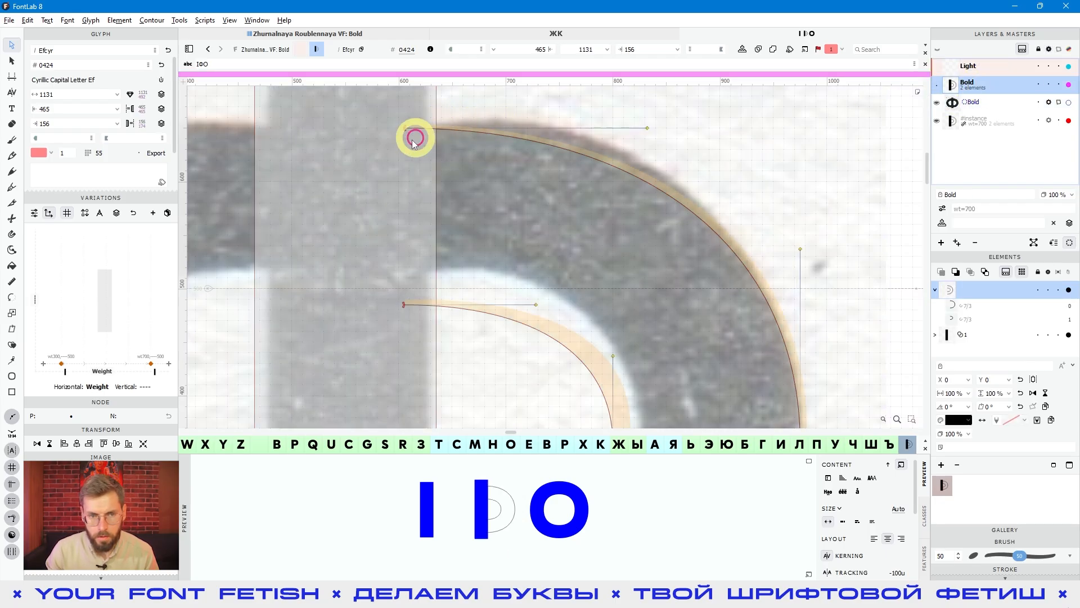
{"action": "scroll", "coordinate": [414, 137], "scroll_direction": "down", "scroll_amount": 3}
{"action": "left_click", "coordinate": [386, 128]}
{"action": "left_click_drag", "start_coordinate": [390, 127], "coordinate": [422, 351]}
{"action": "key", "text": "space"}
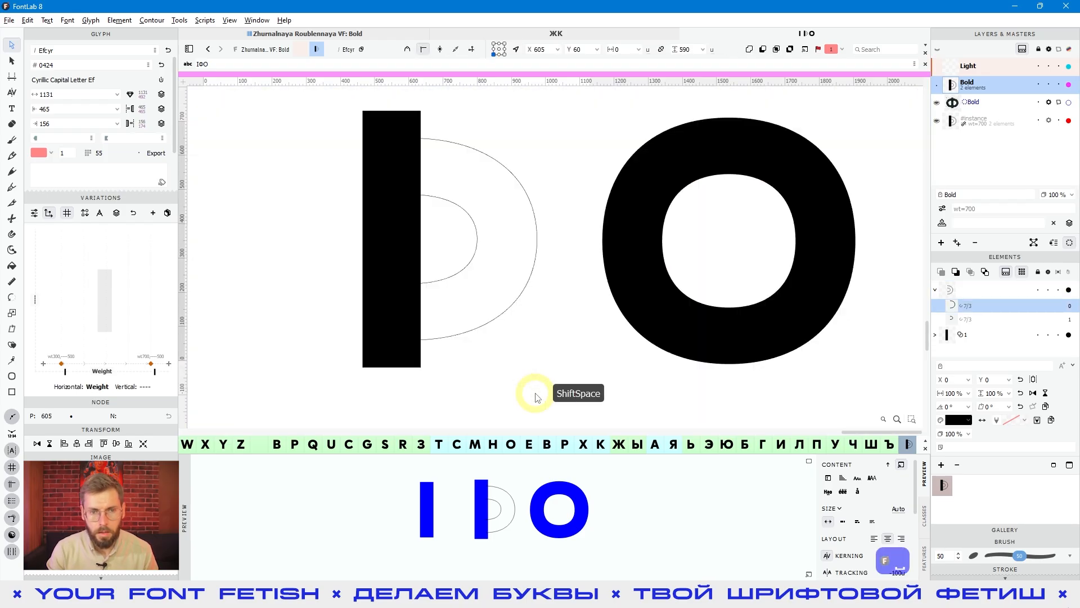
{"action": "key", "text": "shift+Right"}
{"action": "key", "text": "shift+Right"}
{"action": "key", "text": "shift+Right"}
Step: Move the half-bowl's four end nodes another 40 units right to X 675 while keeping their curve handles in place
{"action": "key", "text": "alt"}
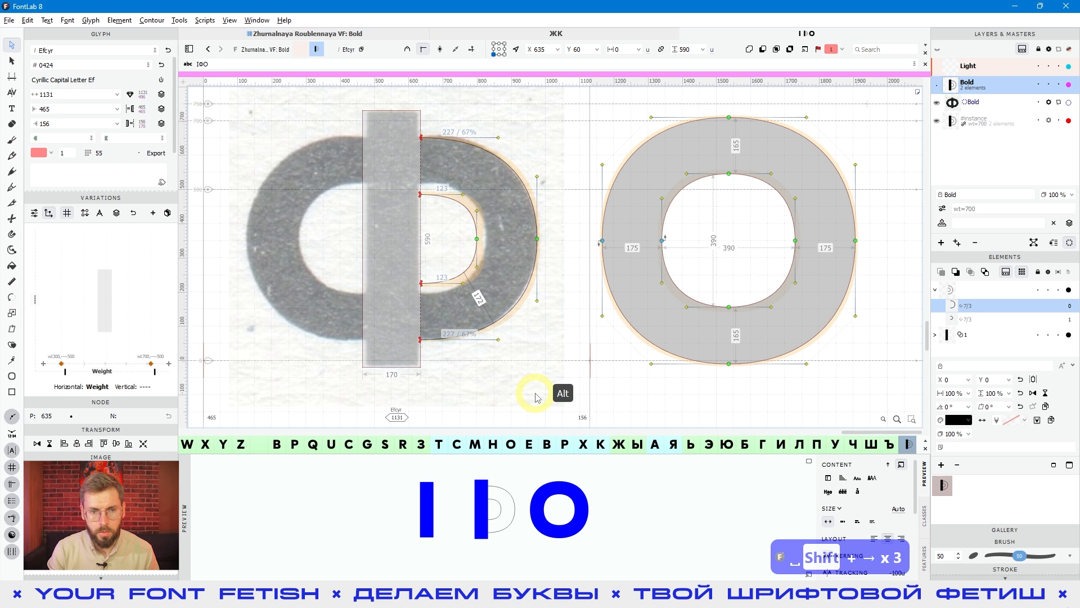
{"action": "key", "text": "shift+alt"}
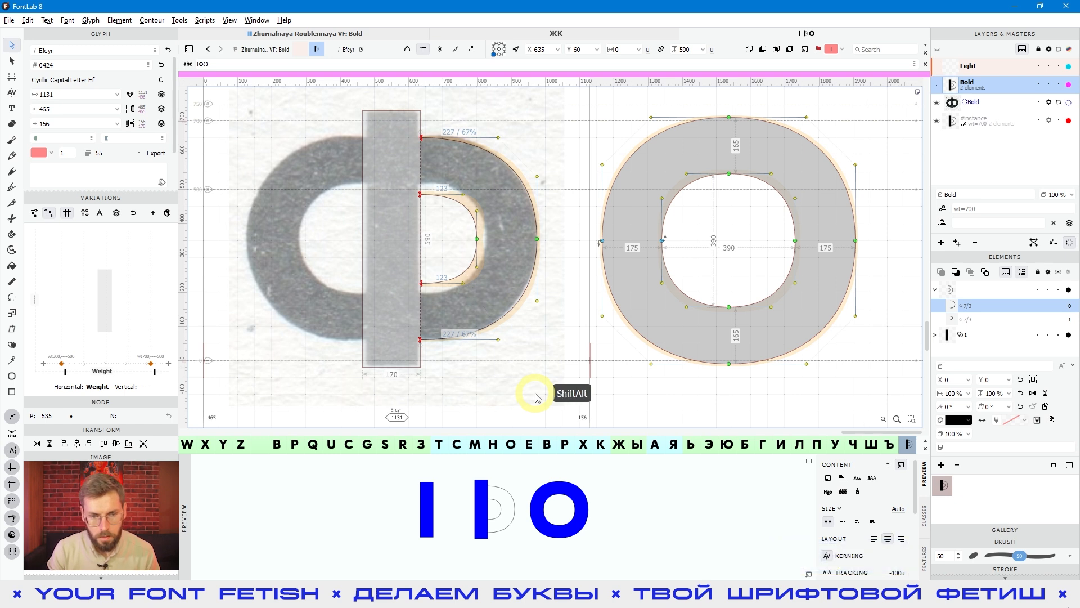
{"action": "key", "text": "shift+alt+Right"}
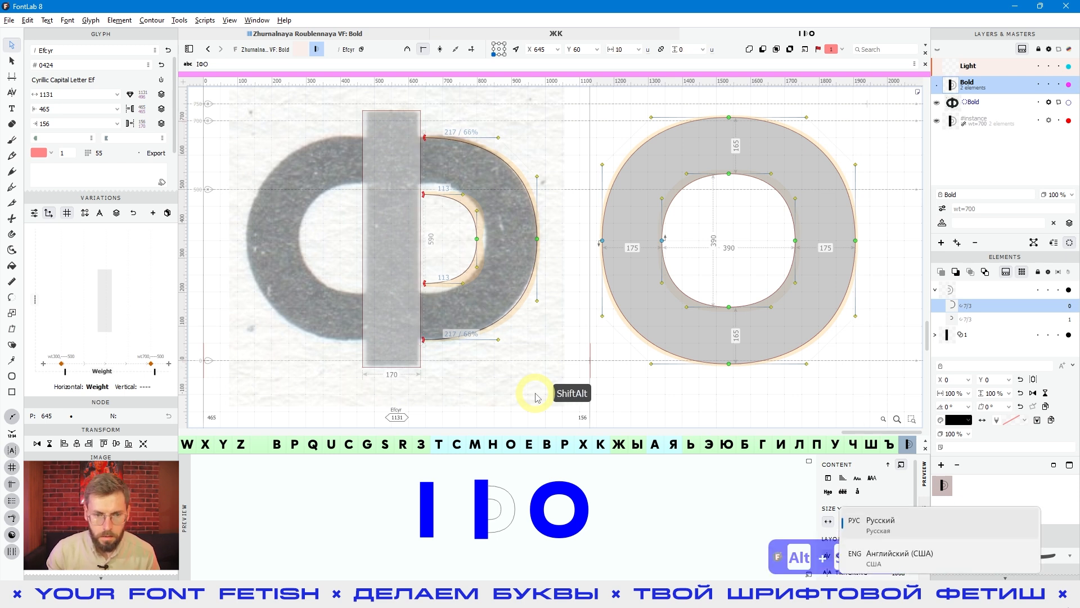
{"action": "left_click_drag", "start_coordinate": [443, 112], "coordinate": [397, 363]}
{"action": "key", "text": "shift+alt+Right"}
{"action": "key", "text": "shift+alt+Right"}
{"action": "key", "text": "space"}
{"action": "key", "text": "shift+alt+Right"}
{"action": "key", "text": "space"}
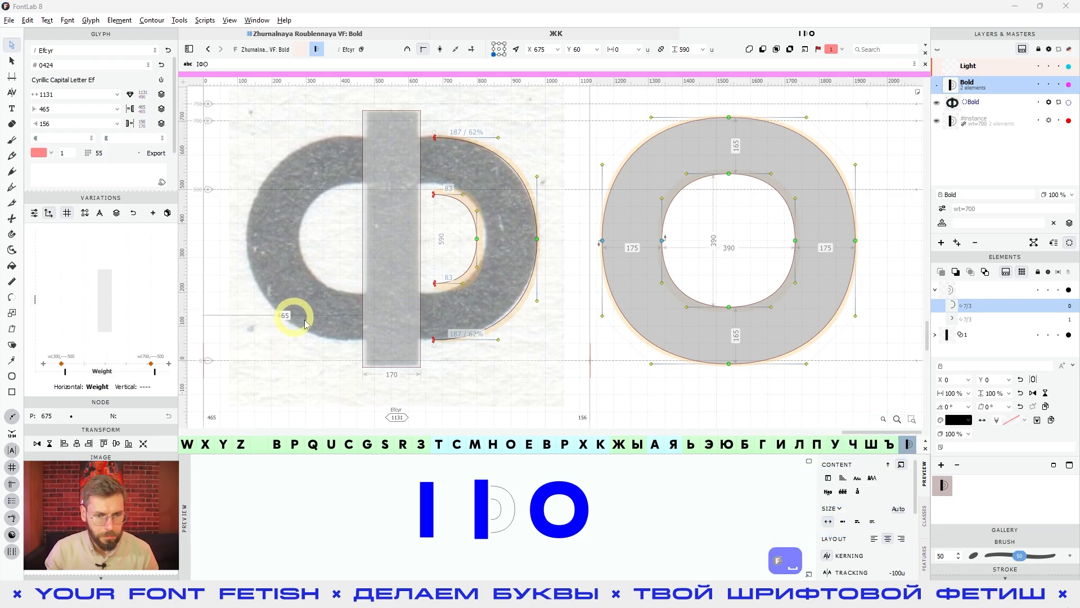
{"action": "left_click", "coordinate": [482, 367]}
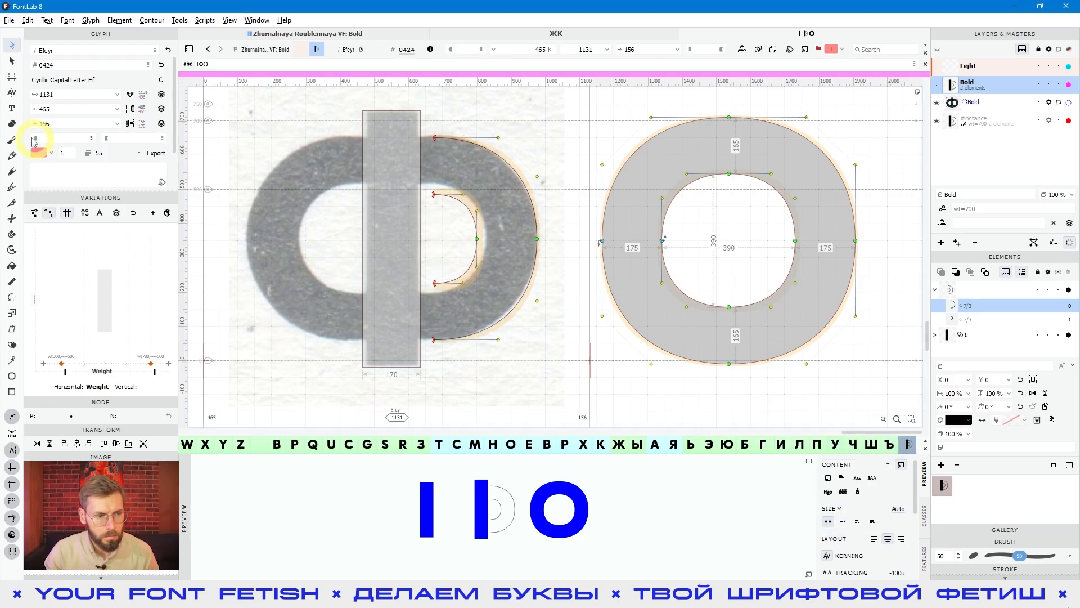
Step: Join the upper ends of the outer and inner contours with the Pen tool, adding corner nodes inside the stem at about X 568
{"action": "left_click", "coordinate": [11, 188]}
{"action": "left_click_drag", "start_coordinate": [436, 142], "coordinate": [409, 179]}
{"action": "scroll", "coordinate": [403, 137], "scroll_direction": "up", "scroll_amount": 5}
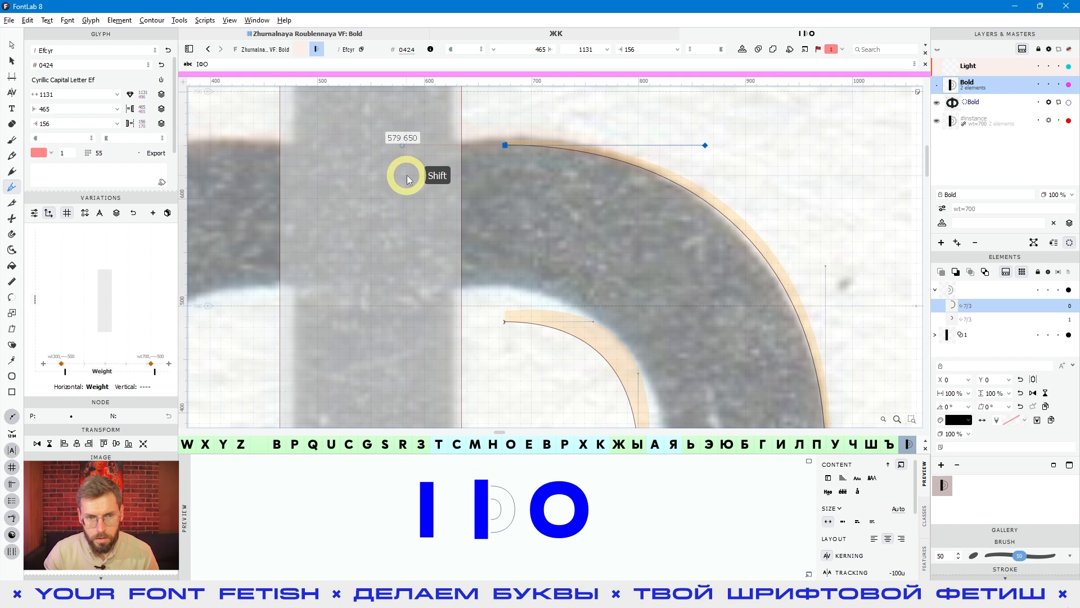
{"action": "left_click", "coordinate": [407, 175]}
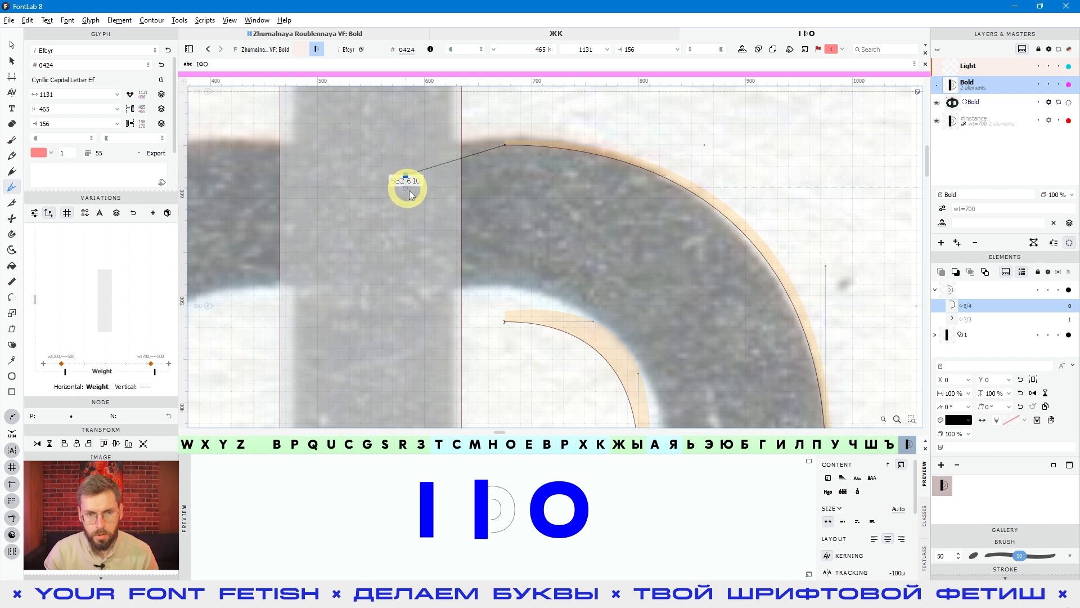
{"action": "key", "text": "ctrl+z"}
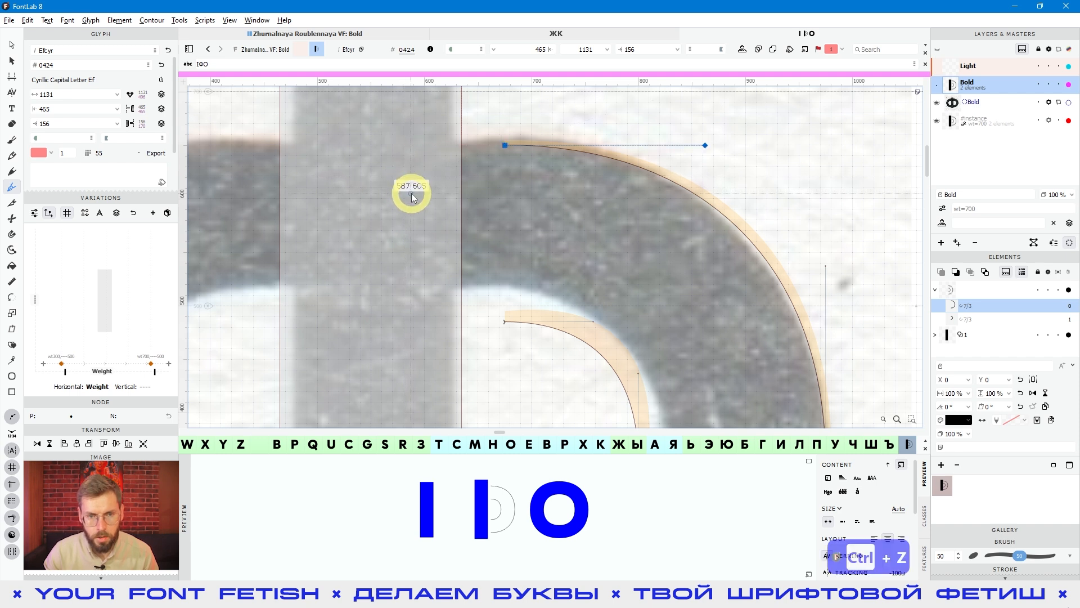
{"action": "left_click", "coordinate": [390, 146]}
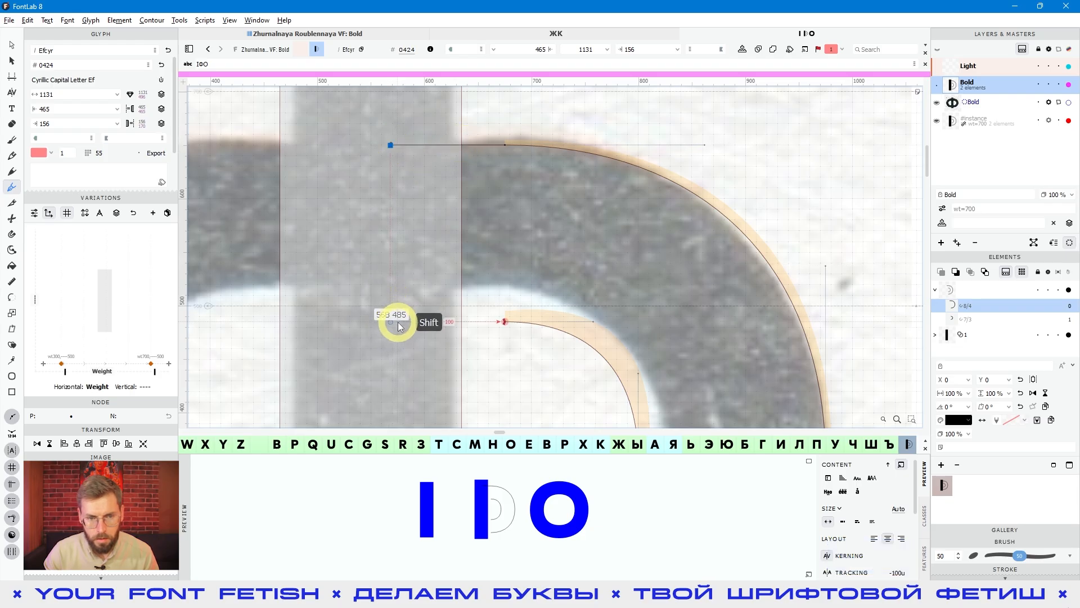
{"action": "left_click", "coordinate": [505, 321]}
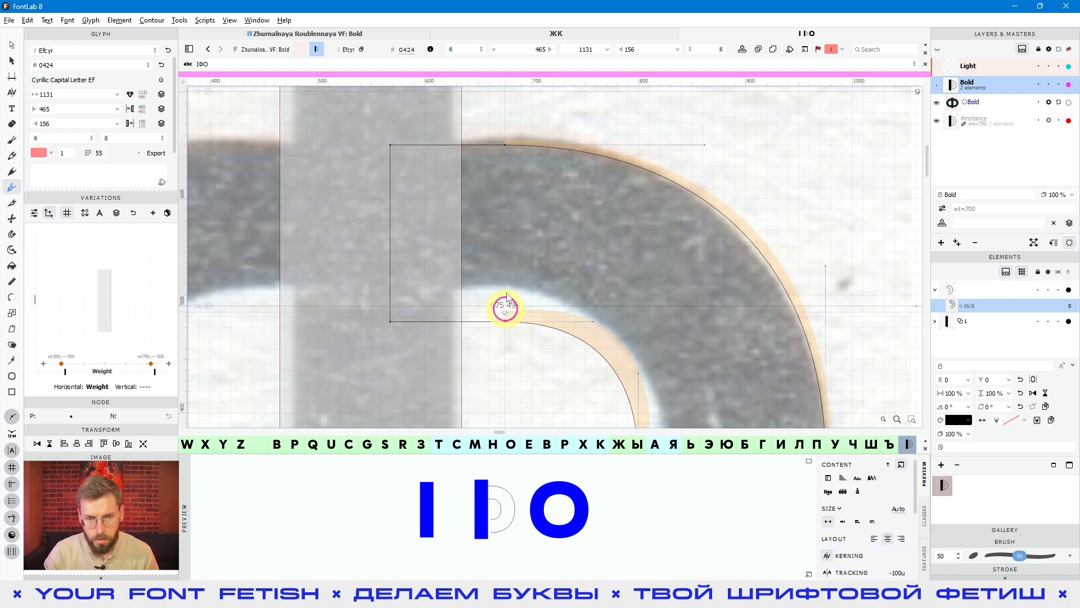
Step: Join the lower ends of the half-bowl with corner nodes inside the stem at about X 581, closing the contour, and preview the filled glyph
{"action": "scroll", "coordinate": [504, 310], "scroll_direction": "down", "scroll_amount": 5}
{"action": "key", "text": "space"}
{"action": "key", "text": "space"}
{"action": "scroll", "coordinate": [509, 315], "scroll_direction": "up", "scroll_amount": 6}
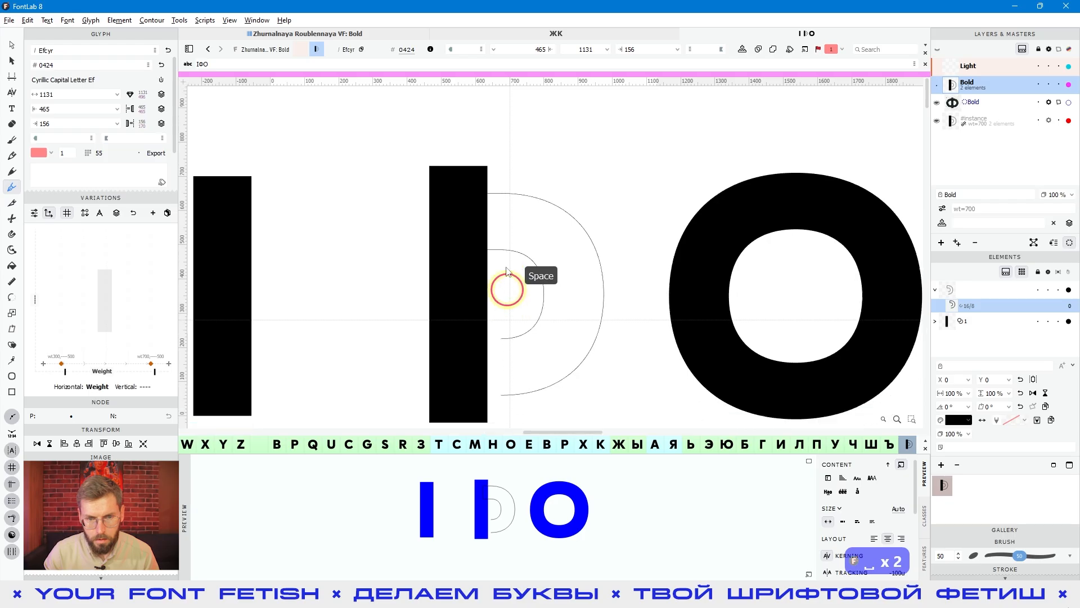
{"action": "key", "text": "Escape"}
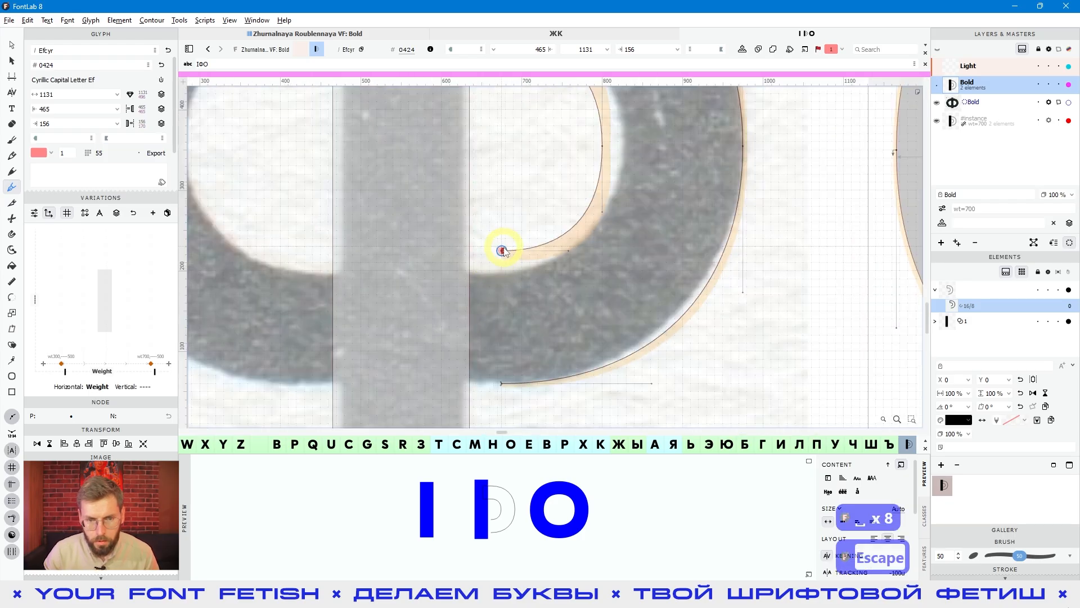
{"action": "left_click", "coordinate": [426, 250]}
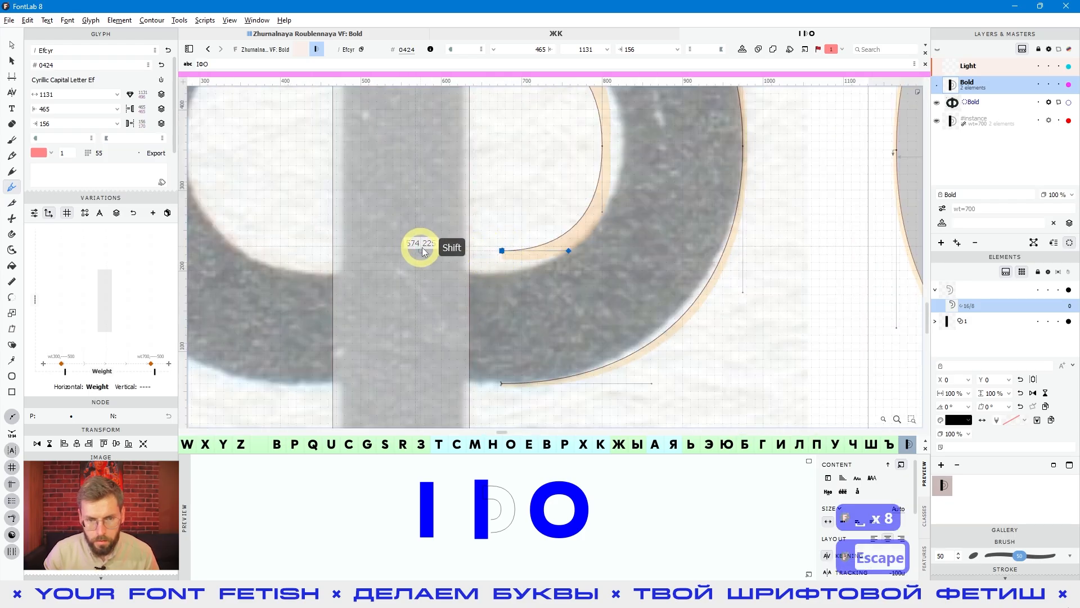
{"action": "left_click", "coordinate": [426, 383], "text": "shift"}
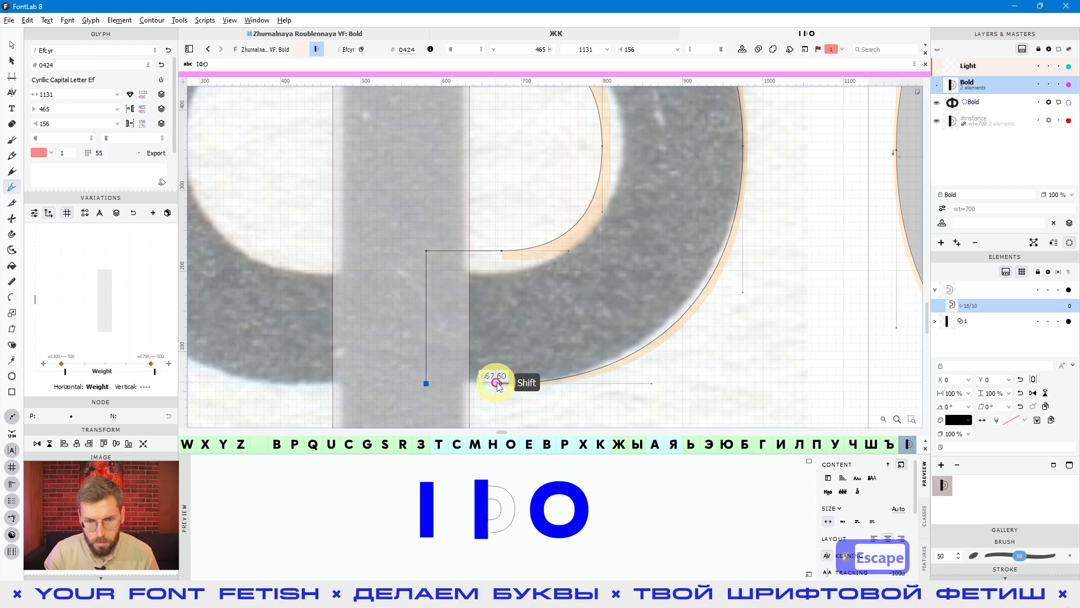
{"action": "left_click", "coordinate": [501, 383]}
{"action": "scroll", "coordinate": [501, 349], "scroll_direction": "down", "scroll_amount": 3}
{"action": "key", "text": "a"}
{"action": "key", "text": "space"}
{"action": "key", "text": "space"}
{"action": "scroll", "coordinate": [523, 247], "scroll_direction": "up", "scroll_amount": 2}
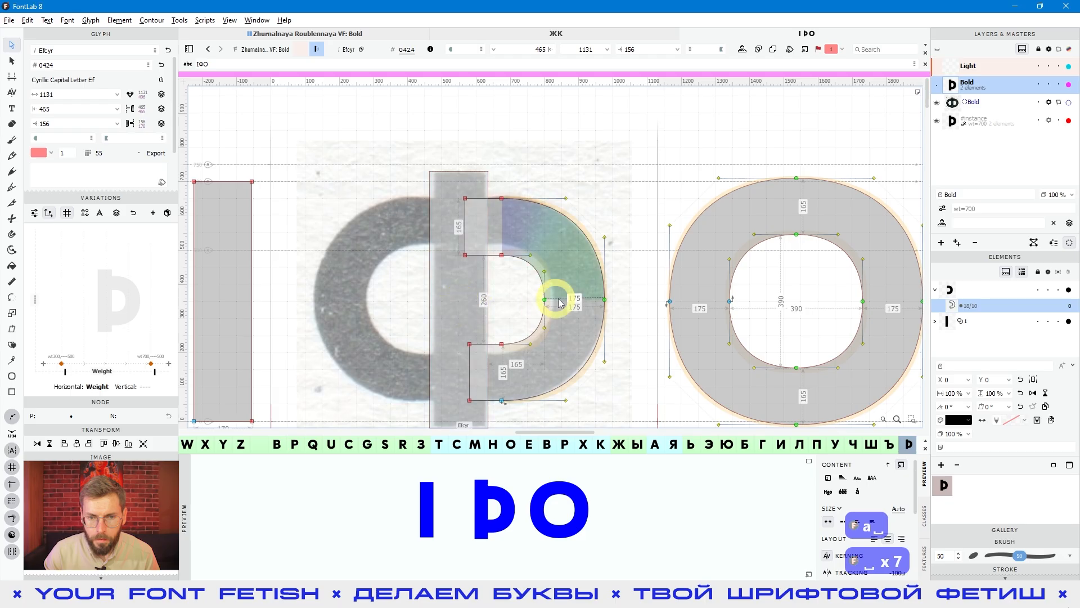
Step: Move the bowl's four corner nodes inside the stem 20 units right, placing the upper pair at X 588
{"action": "key", "text": "space"}
{"action": "left_click_drag", "start_coordinate": [540, 256], "coordinate": [555, 241]}
{"action": "left_click_drag", "start_coordinate": [468, 177], "coordinate": [489, 400]}
{"action": "key", "text": "shift+Right"}
{"action": "key", "text": "shift+Right"}
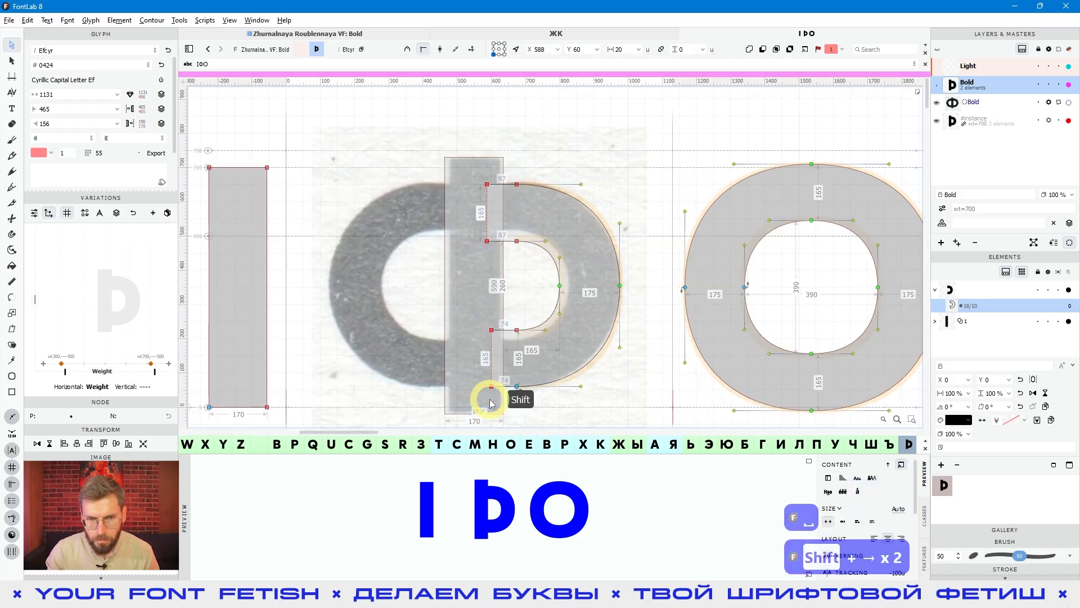
{"action": "key", "text": "space"}
{"action": "left_click_drag", "start_coordinate": [564, 302], "coordinate": [546, 263]}
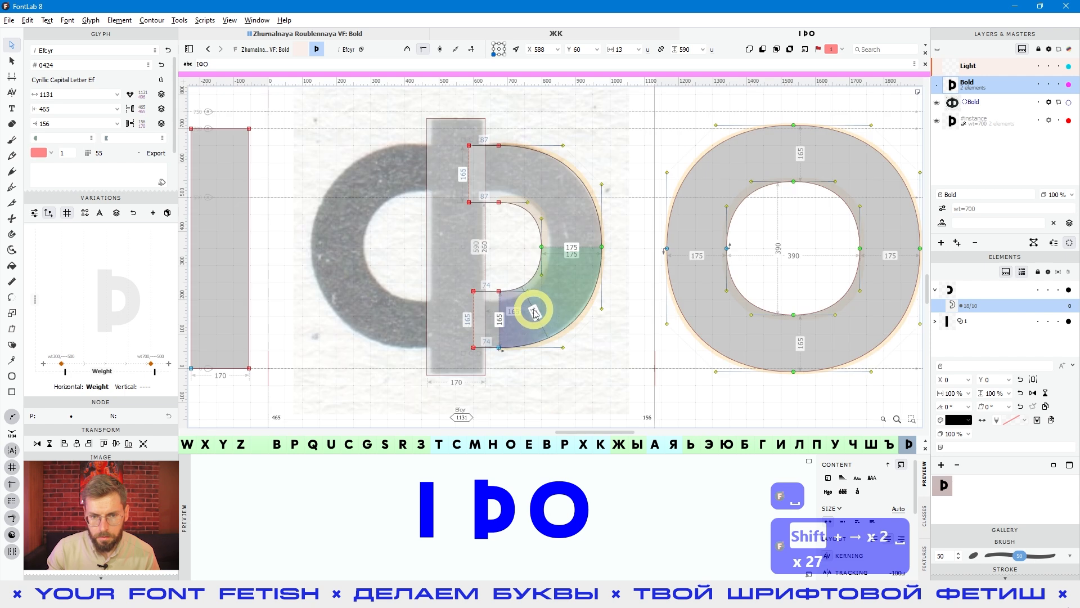
Step: Select the whole half-bowl contour and shift it 20 units right to X 608, judging the position in preview
{"action": "double_click", "coordinate": [596, 269]}
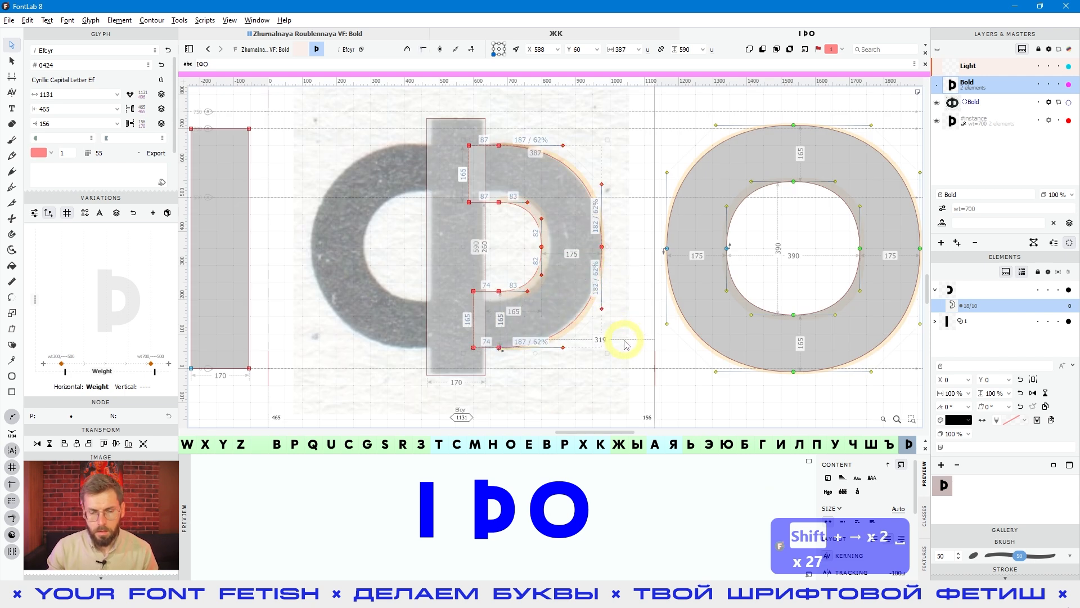
{"action": "key", "text": "space"}
{"action": "key", "text": "shift+Right"}
{"action": "key", "text": "shift+Right"}
{"action": "key", "text": "shift+Right"}
{"action": "key", "text": "shift+Right"}
{"action": "key", "text": "shift+Left"}
{"action": "key", "text": "shift+Left"}
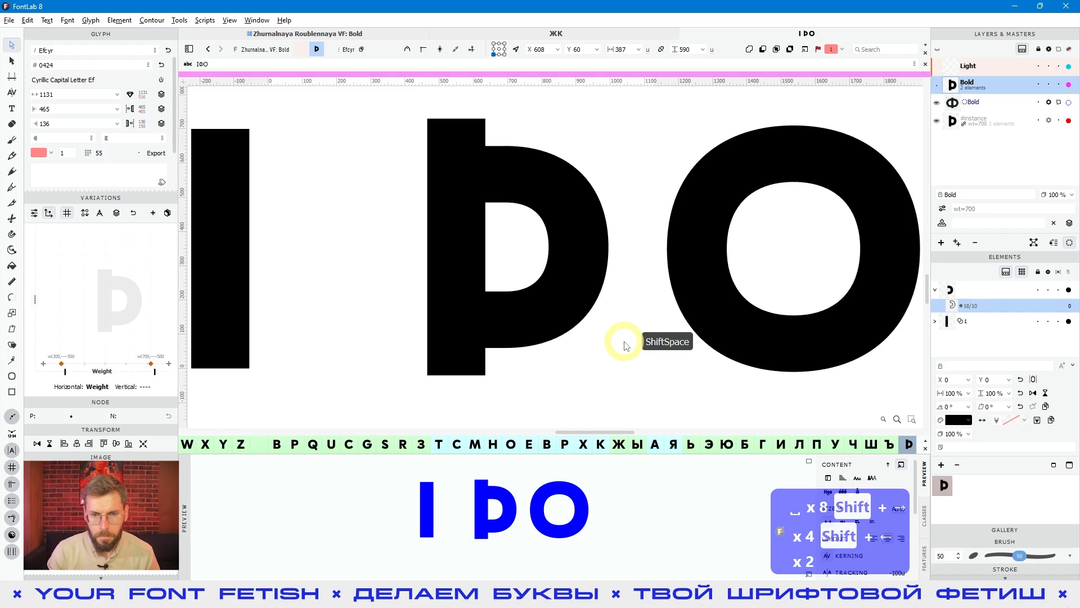
Step: Select the half-bowl's inner curve and shift it 2 units right, setting the bowl's side thickness to 173
{"action": "left_click", "coordinate": [510, 336]}
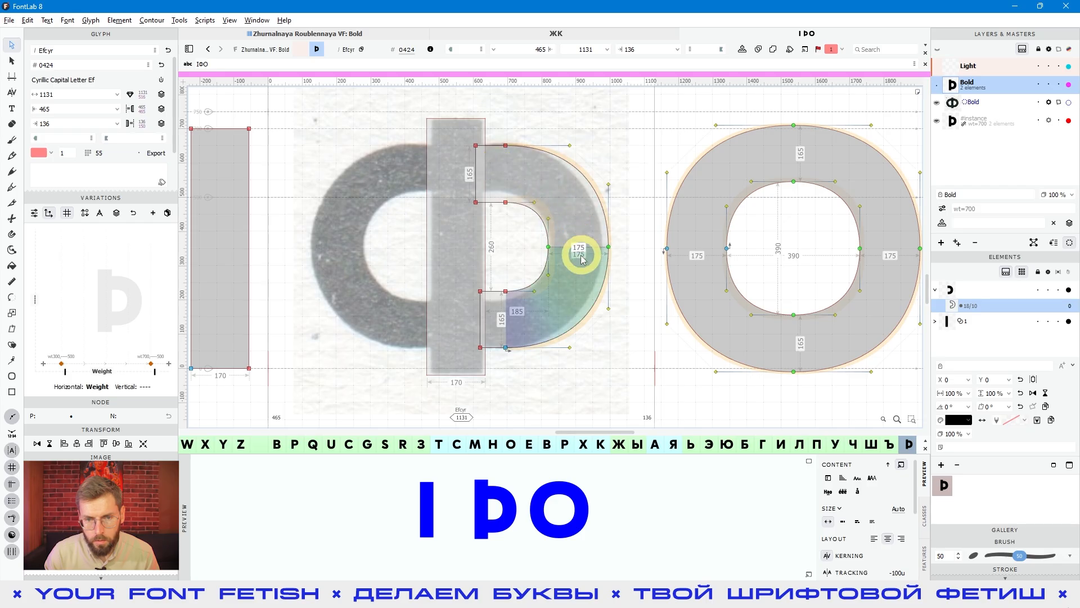
{"action": "left_click", "coordinate": [548, 247]}
{"action": "double_click", "coordinate": [499, 198]}
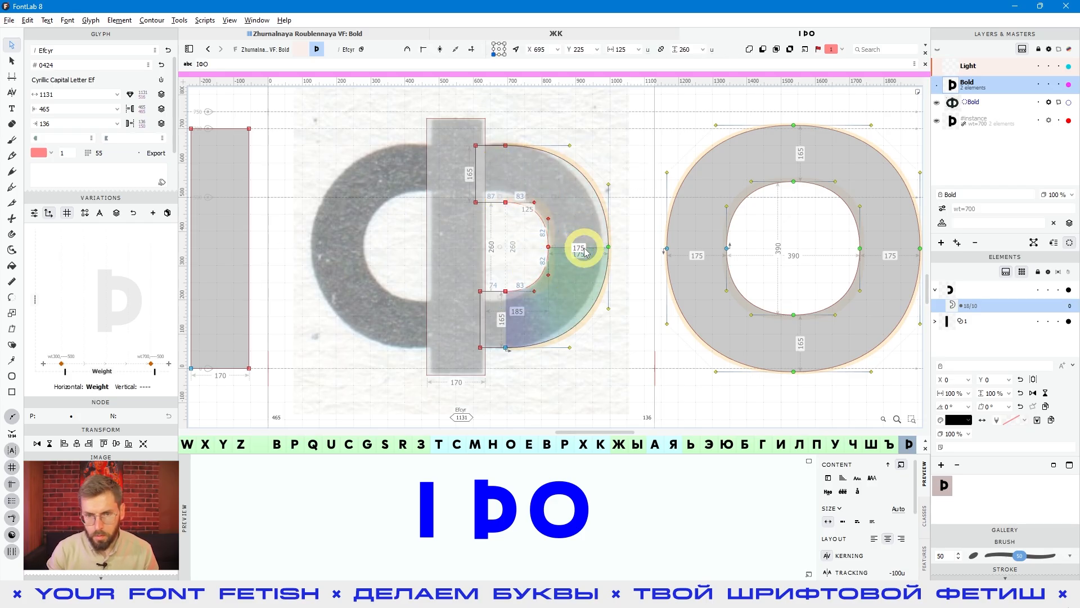
{"action": "key", "text": "Right"}
{"action": "key", "text": "Right"}
Step: Enlarge the counter vertically, lowering the bottom inner nodes to Y 223 and raising the top inner nodes to Y 487
{"action": "mouse_move", "coordinate": [473, 277]}
{"action": "left_mouse_down"}
{"action": "mouse_move", "coordinate": [542, 314]}
{"action": "mouse_move", "coordinate": [532, 329]}
{"action": "left_mouse_up"}
{"action": "key", "text": "Down"}
{"action": "key", "text": "Down"}
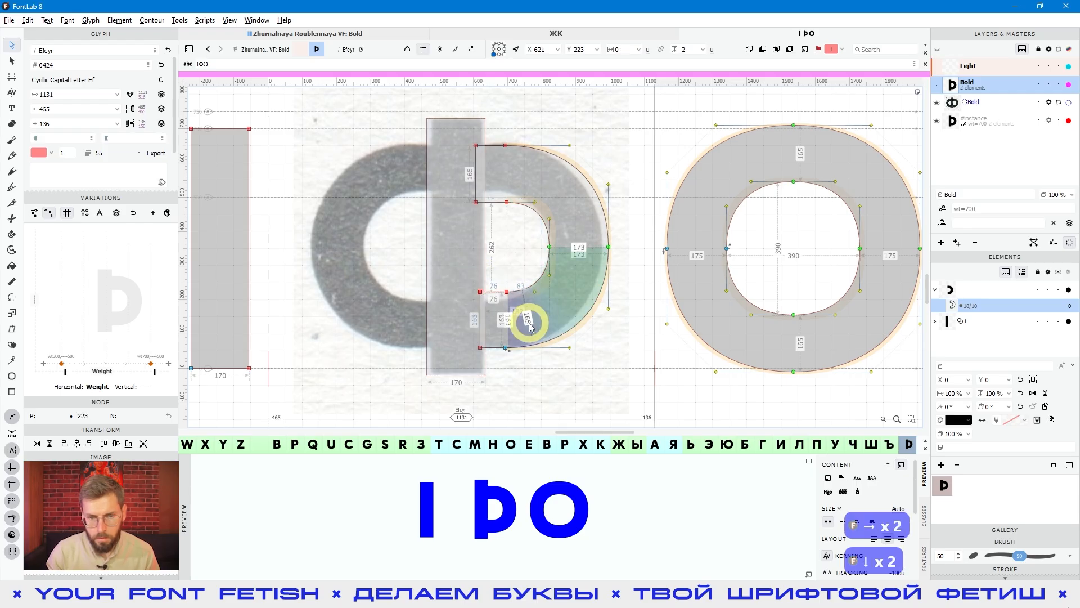
{"action": "left_click_drag", "start_coordinate": [531, 225], "coordinate": [467, 185]}
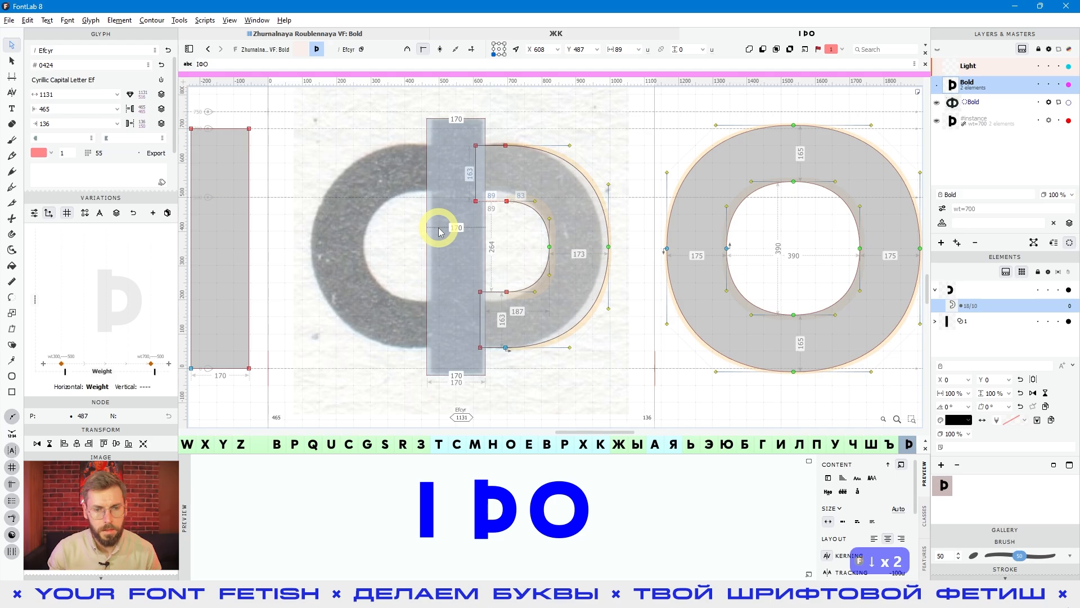
Step: Align the bowl's four corner nodes inside the stem on one vertical line at X 615 and preview the glyph
{"action": "key", "text": "space"}
{"action": "left_click_drag", "start_coordinate": [458, 154], "coordinate": [491, 380]}
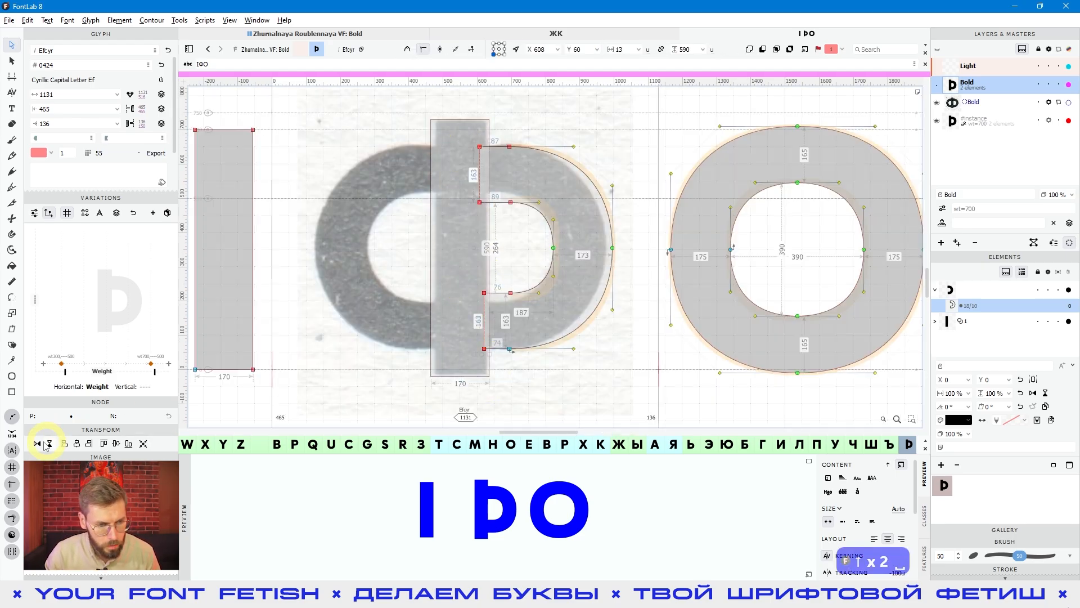
{"action": "left_click", "coordinate": [78, 444]}
{"action": "key", "text": "space"}
{"action": "left_click_drag", "start_coordinate": [571, 296], "coordinate": [575, 302]}
Step: Make the four nodes where the bowl's straight ends meet its curves smooth, and check the shape in preview
{"action": "left_click_drag", "start_coordinate": [538, 118], "coordinate": [503, 391]}
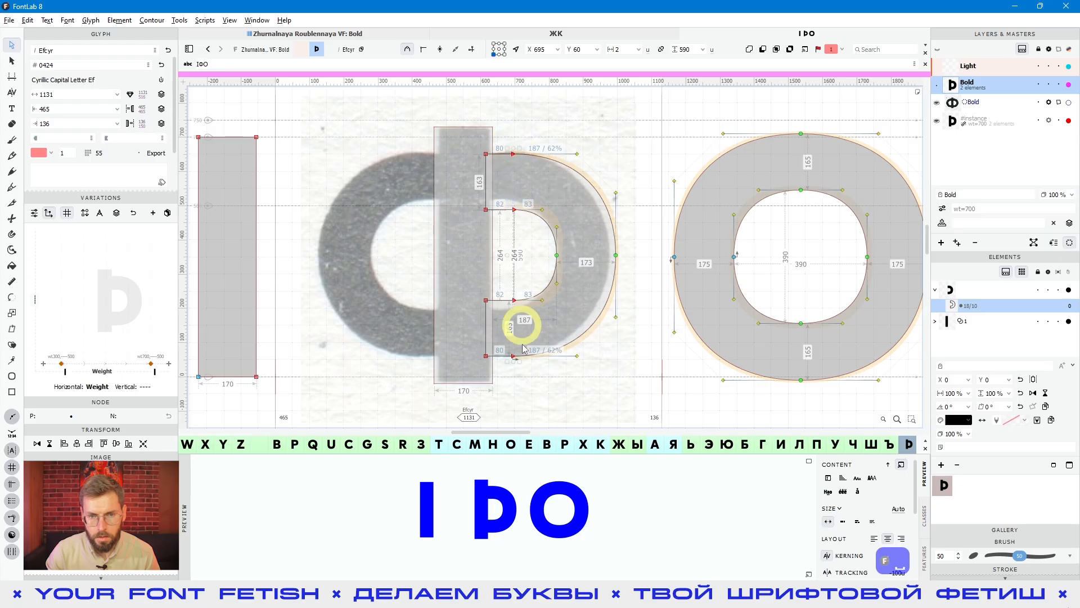
{"action": "key", "text": "space"}
{"action": "key", "text": "space"}
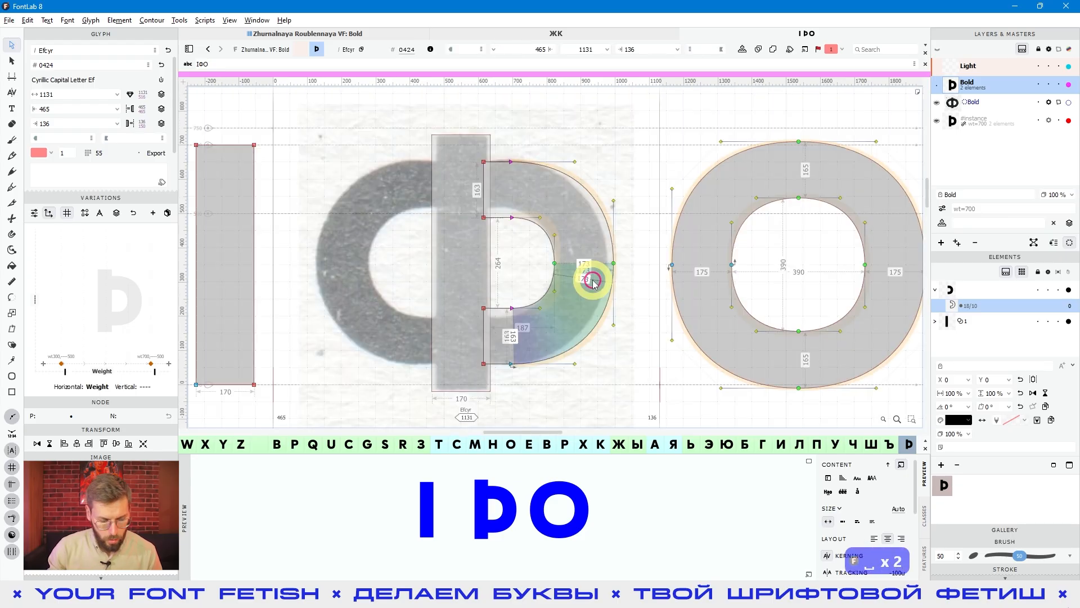
Step: Turn on Tunni line editing for the bowl, set the inner curves' tension to 64%, and preview the result
{"action": "key", "text": "ctrl+a"}
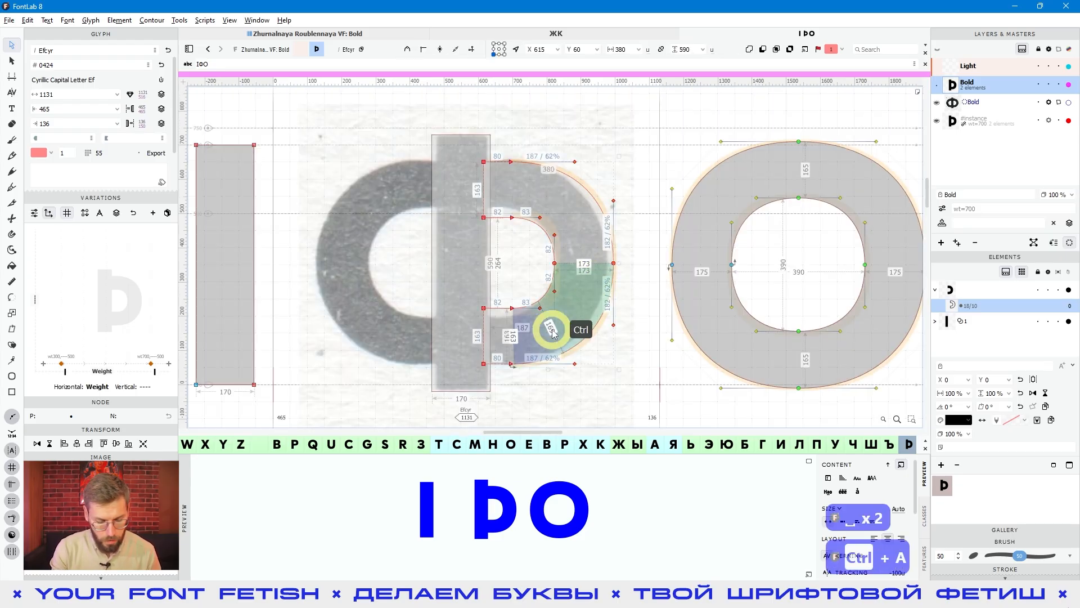
{"action": "key", "text": "ctrl+alt+l"}
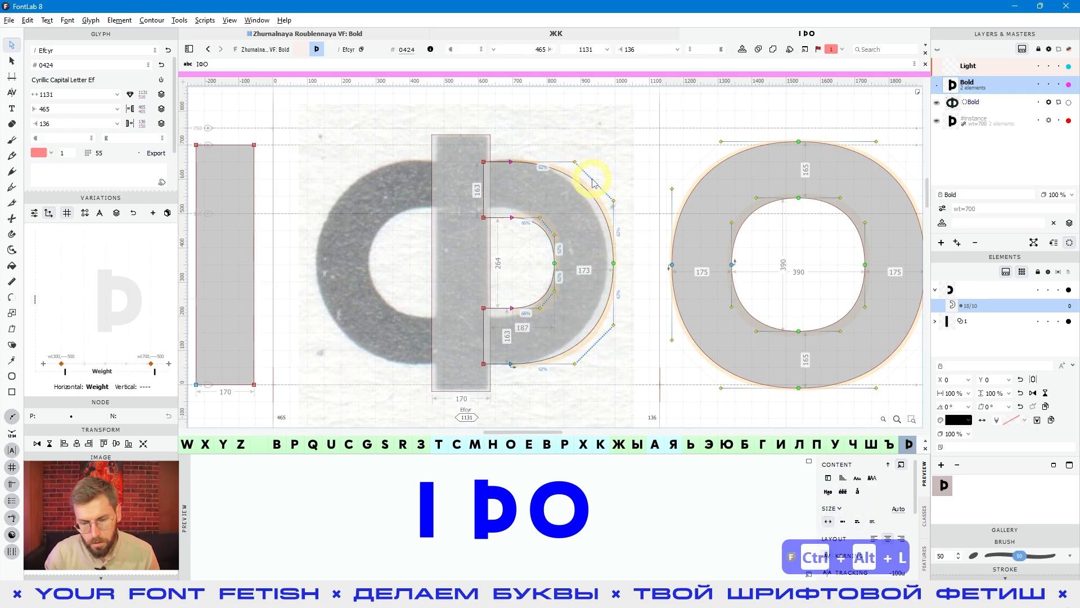
{"action": "key", "text": "i"}
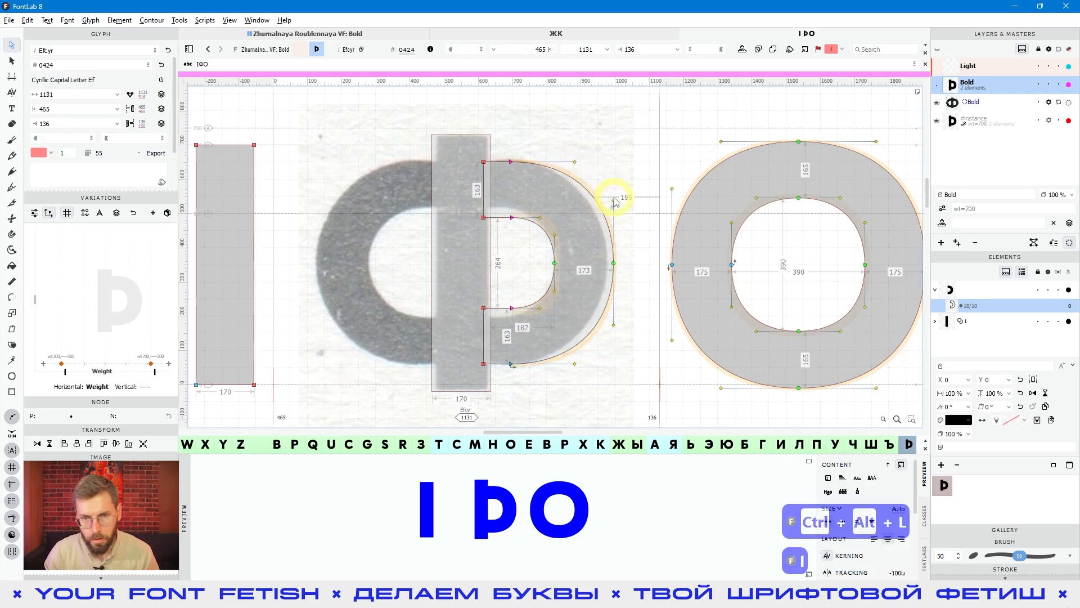
{"action": "key", "text": "i"}
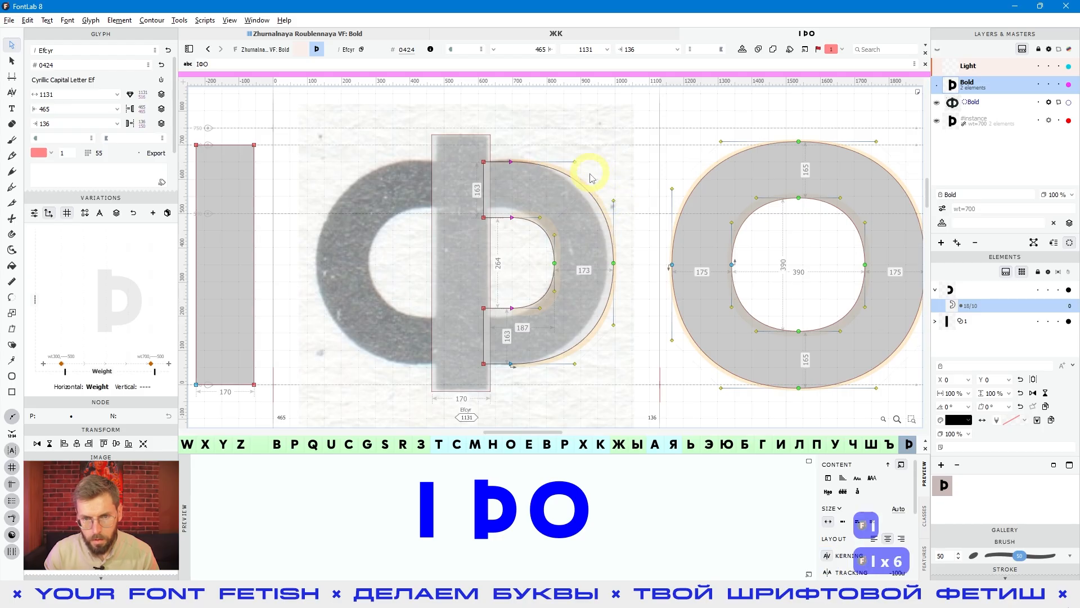
{"action": "key", "text": "ctrl+alt+l"}
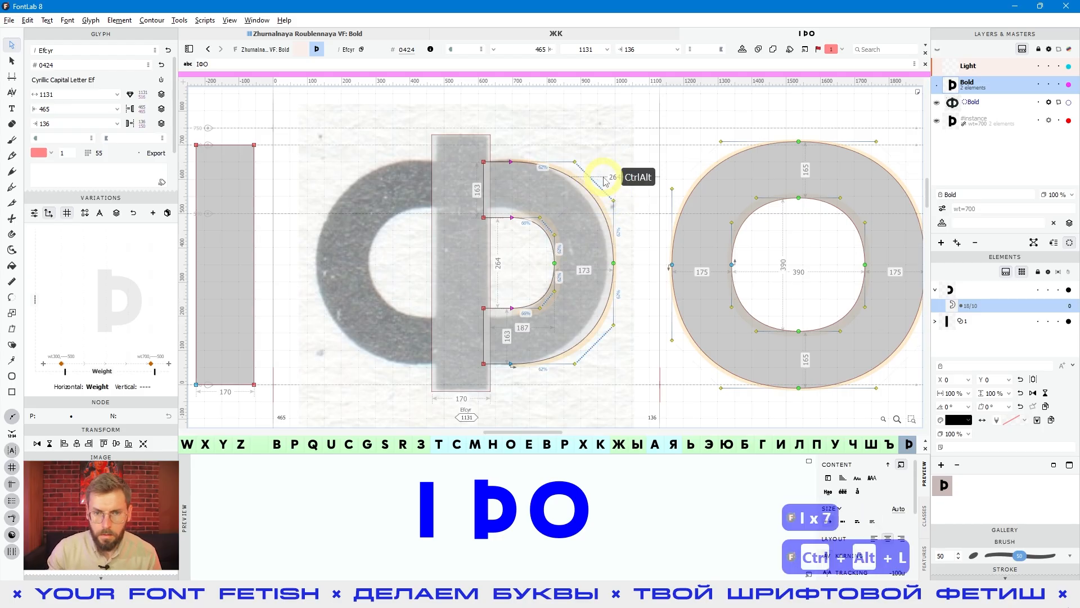
{"action": "left_click", "coordinate": [179, 19]}
{"action": "left_click", "coordinate": [164, 20]}
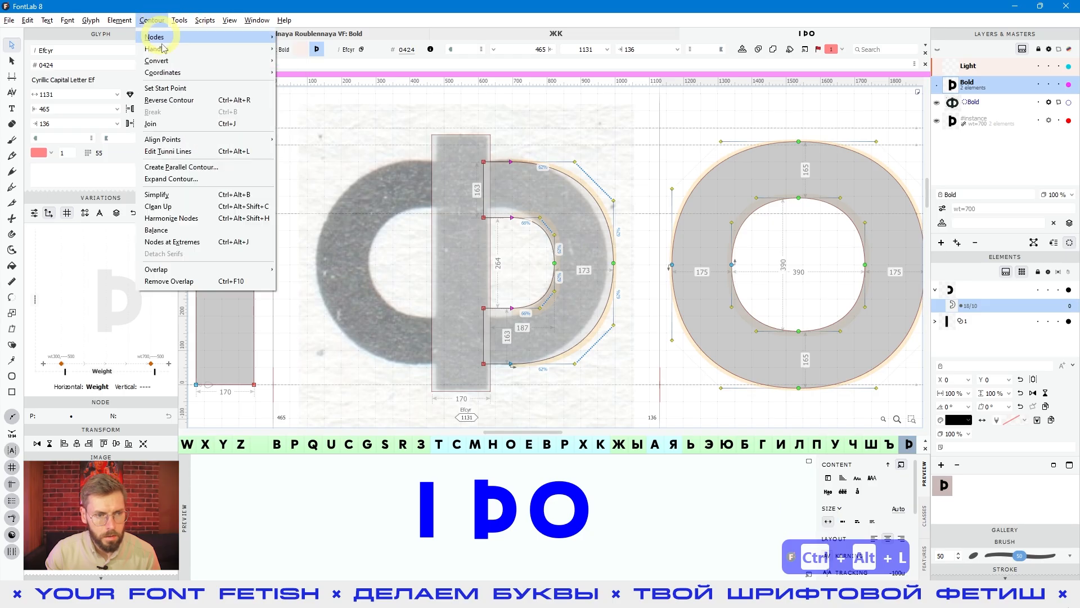
{"action": "left_click", "coordinate": [597, 183]}
{"action": "double_click", "coordinate": [595, 182]}
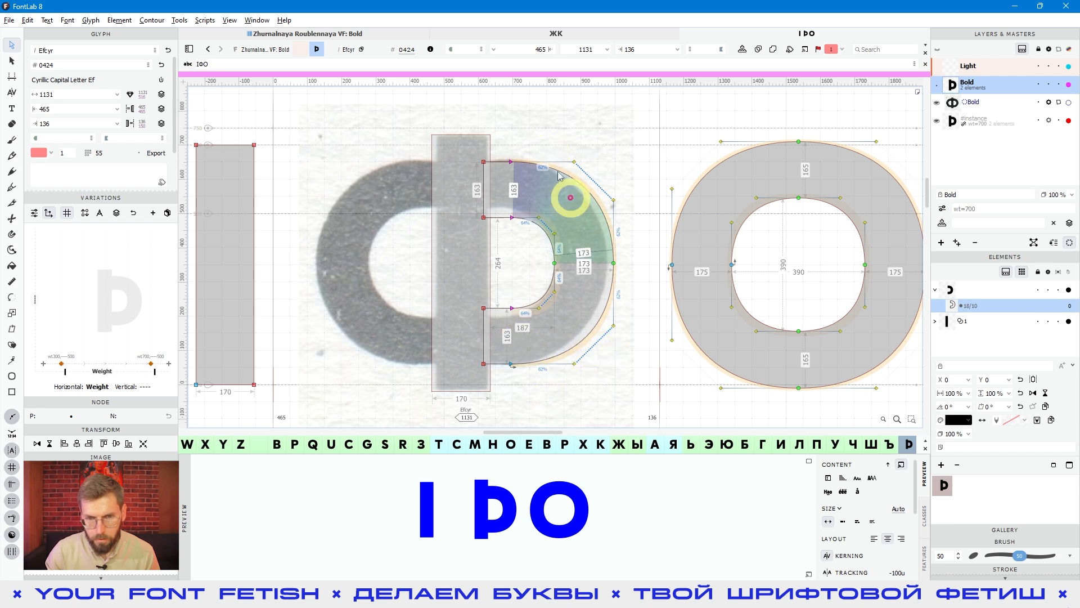
{"action": "key", "text": "space"}
{"action": "left_click_drag", "start_coordinate": [595, 261], "coordinate": [609, 262]}
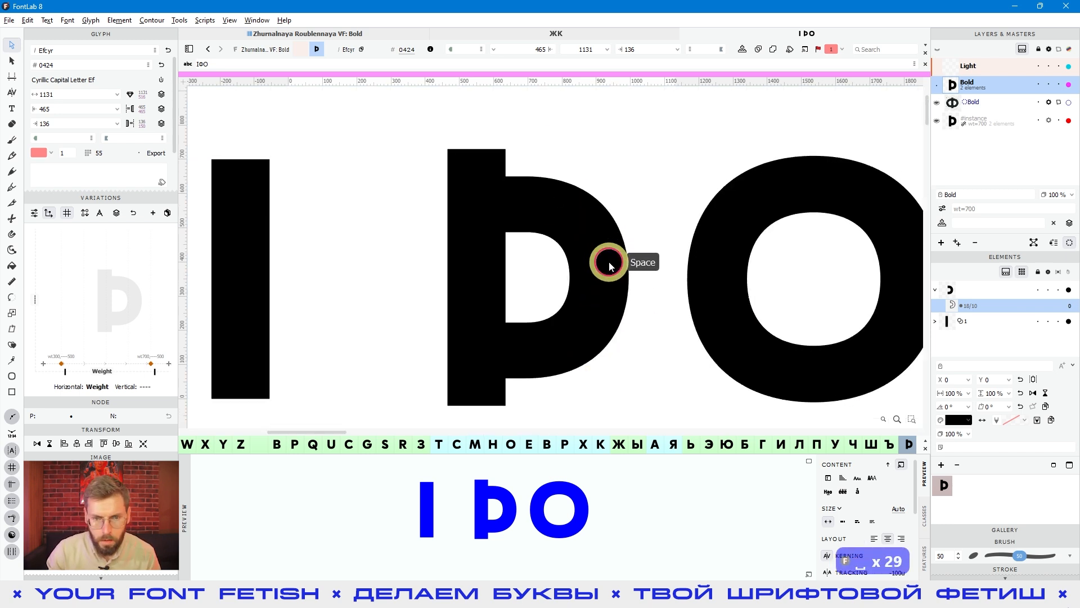
Step: Move the counter's two smooth nodes 10 units left to X 687 without moving their handles, comparing in preview
{"action": "left_click", "coordinate": [530, 273]}
{"action": "left_click", "coordinate": [554, 352]}
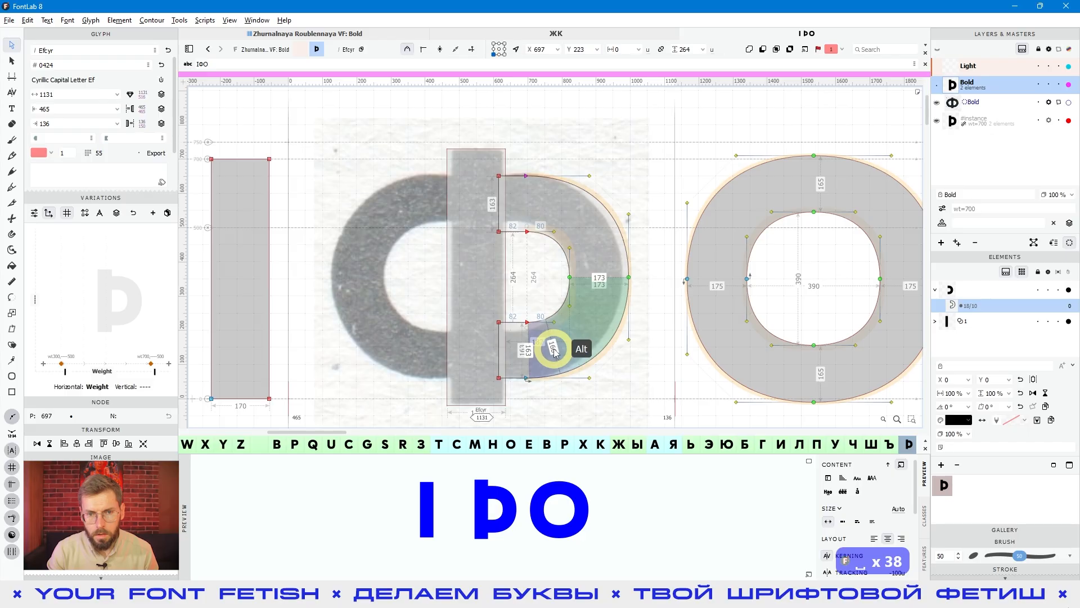
{"action": "key", "text": "alt+shift+Left"}
{"action": "key", "text": "space"}
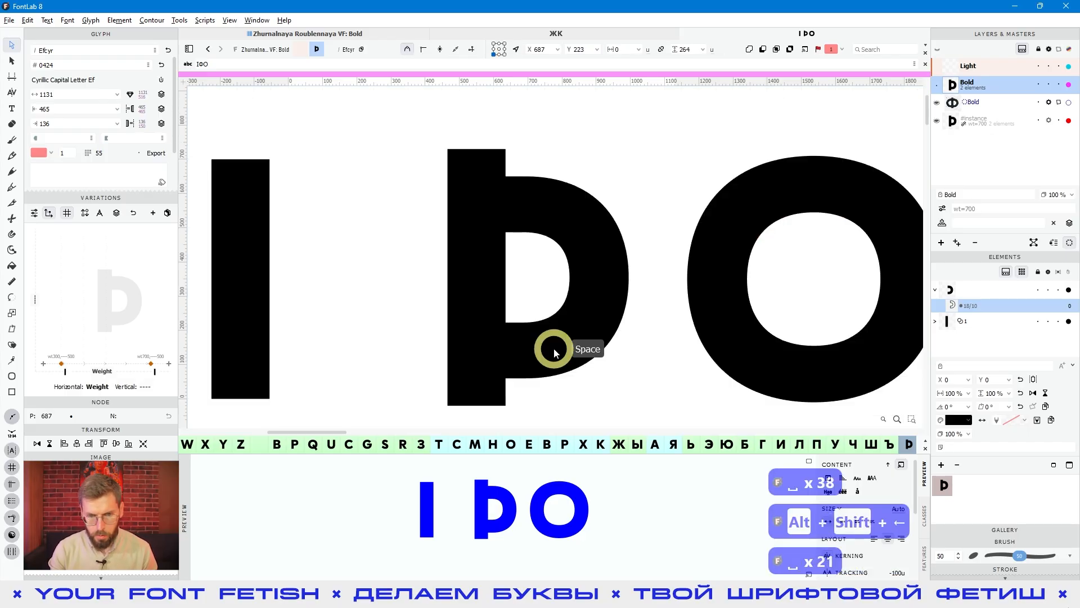
{"action": "key", "text": "space"}
{"action": "left_click_drag", "start_coordinate": [584, 244], "coordinate": [567, 222]}
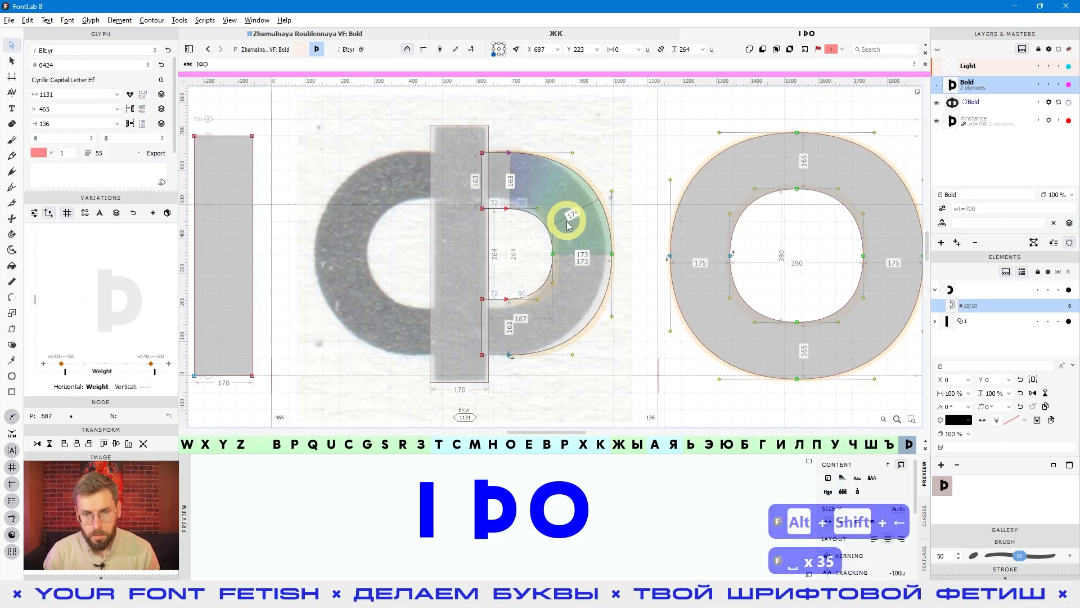
{"action": "left_click", "coordinate": [587, 137]}
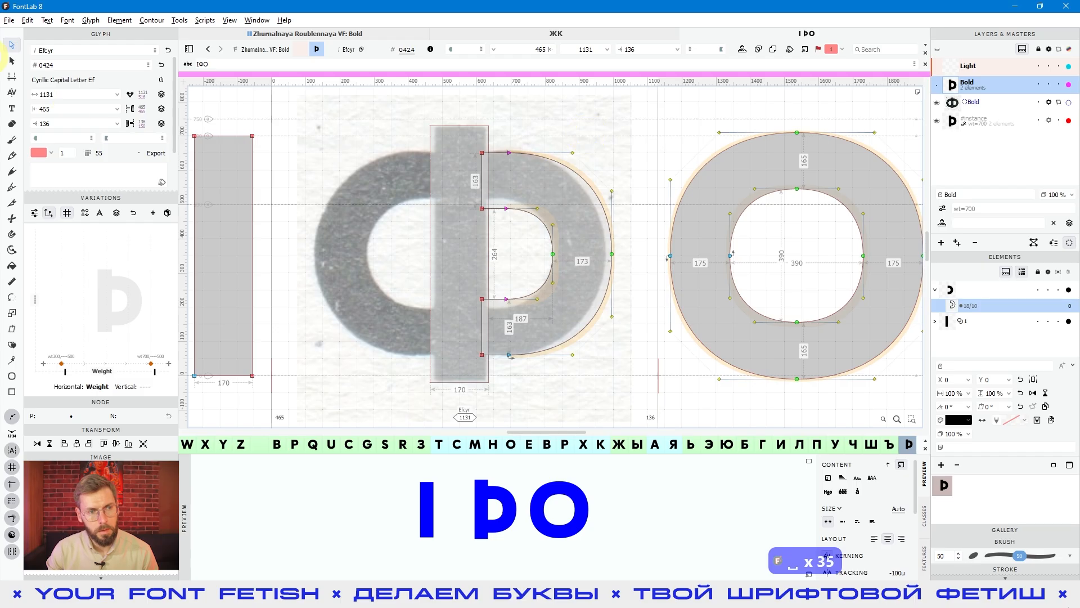
Step: Try duplicating the bowl as a linked element reference using the Element tool, and delete the copy
{"action": "left_click", "coordinate": [11, 61]}
{"action": "left_click", "coordinate": [562, 213]}
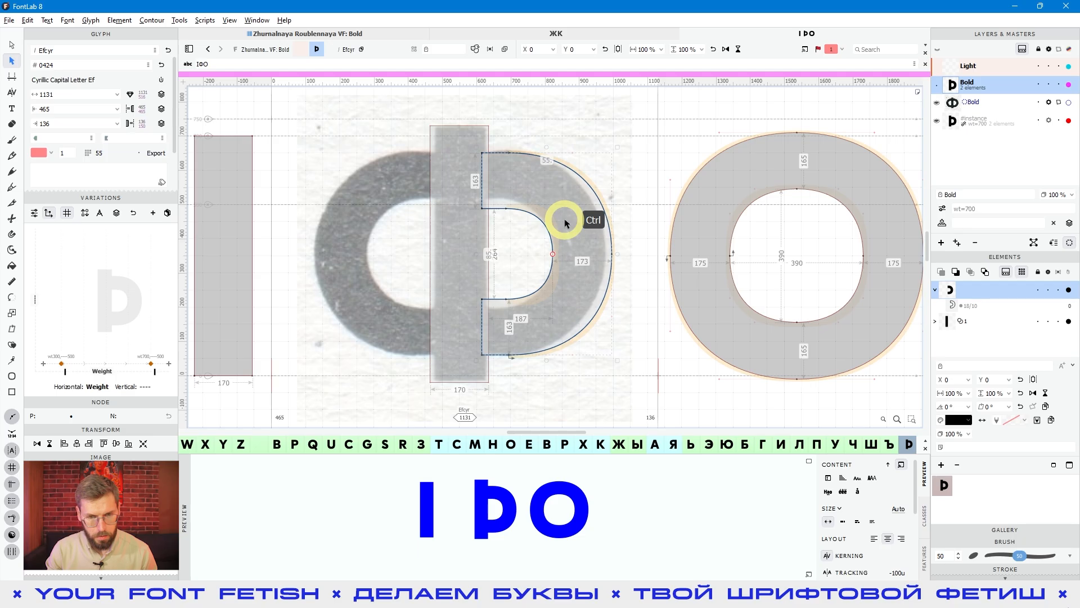
{"action": "key", "text": "ctrl+c"}
{"action": "left_click", "coordinate": [621, 171]}
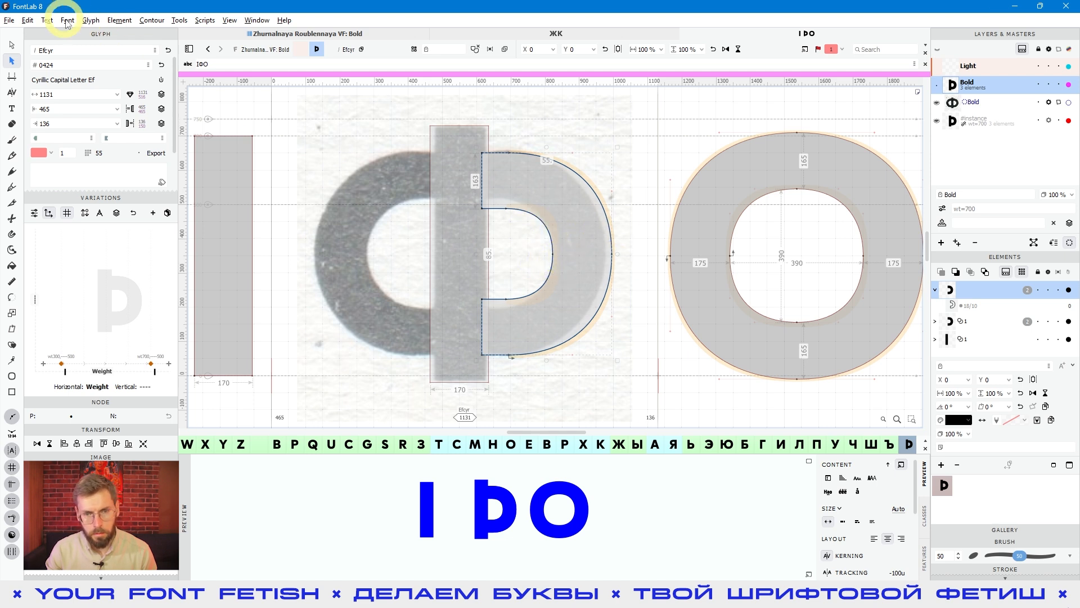
{"action": "key", "text": "Delete"}
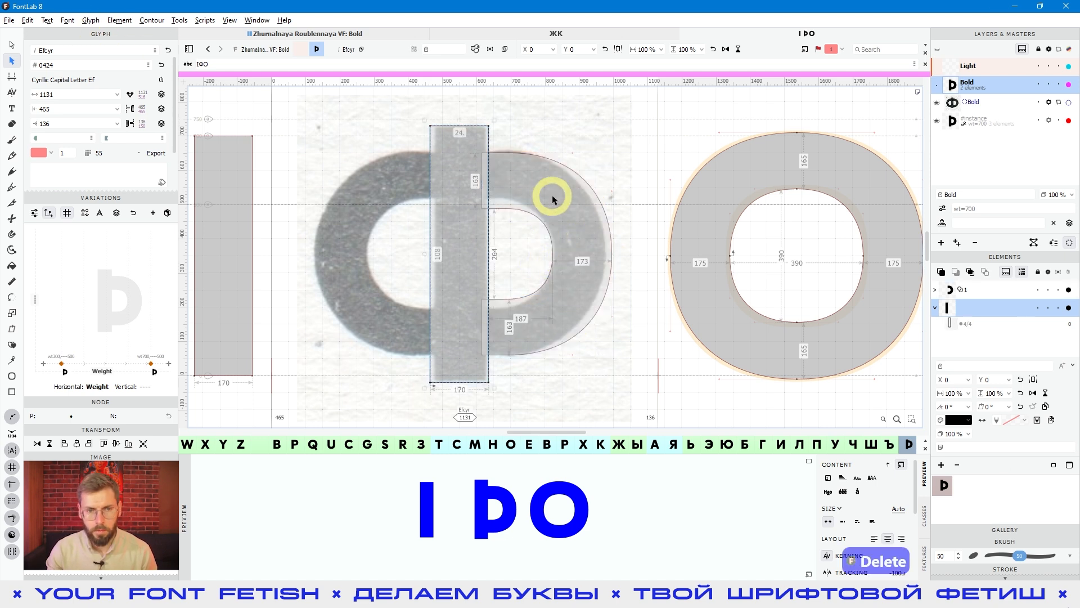
Step: Copy the bowl element and paste it in place as an element reference
{"action": "left_click", "coordinate": [585, 214]}
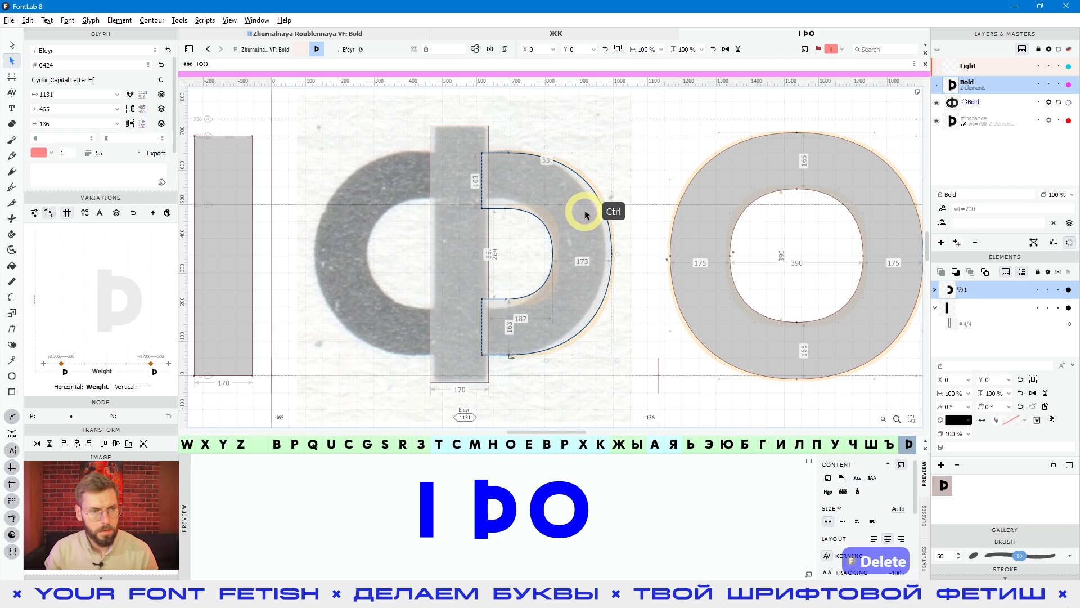
{"action": "key", "text": "ctrl+c"}
{"action": "left_click", "coordinate": [47, 20]}
{"action": "mouse_move", "coordinate": [27, 20]}
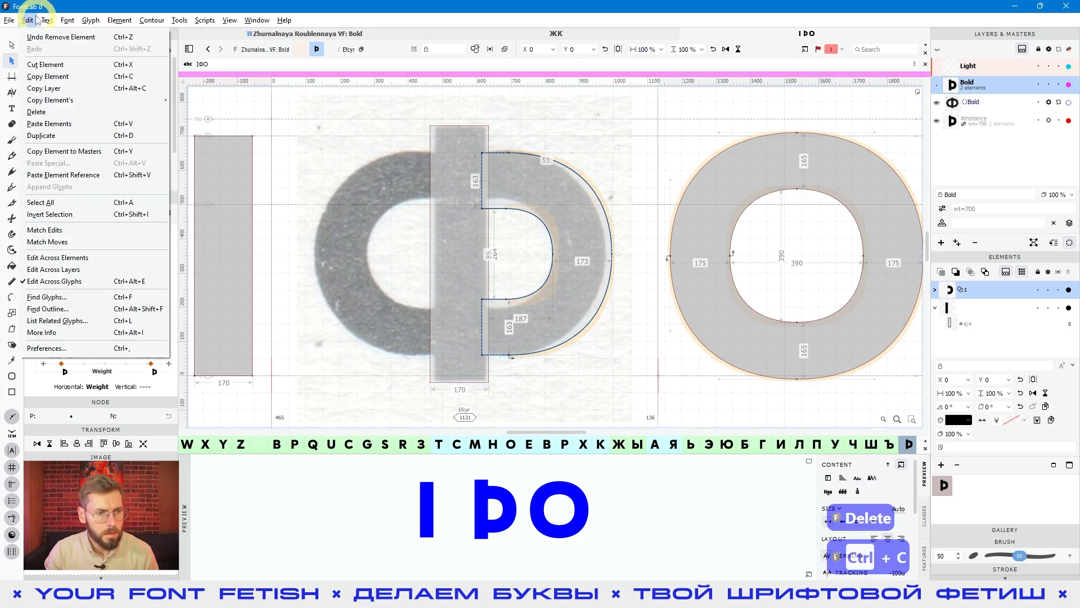
{"action": "left_click", "coordinate": [71, 176]}
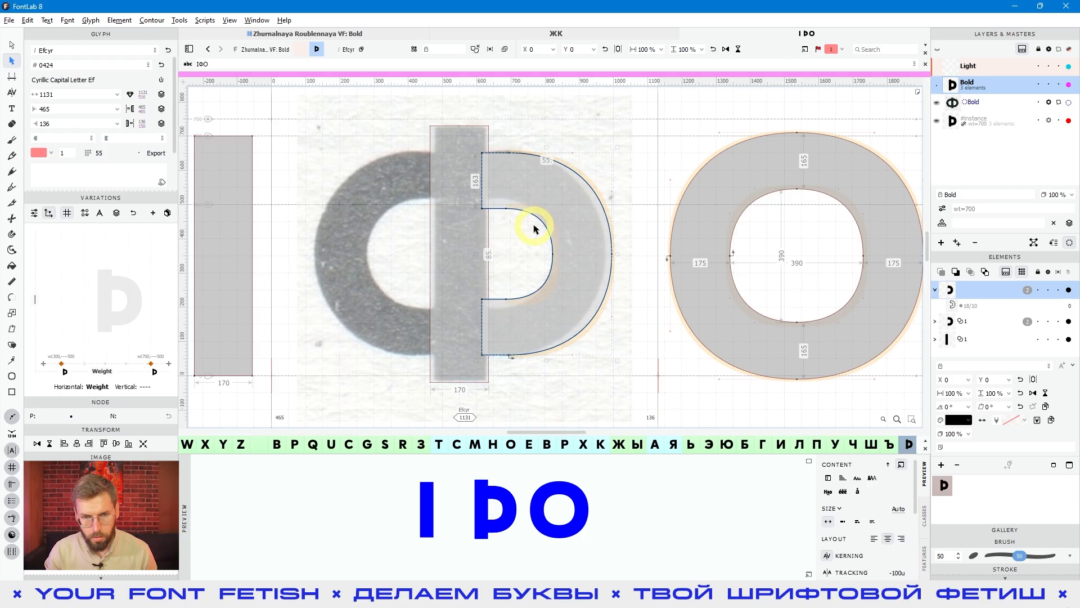
Step: Flip the referenced bowl horizontally and shift it 510 units left to X 1100, overlapping the stem's left side
{"action": "key", "text": "w"}
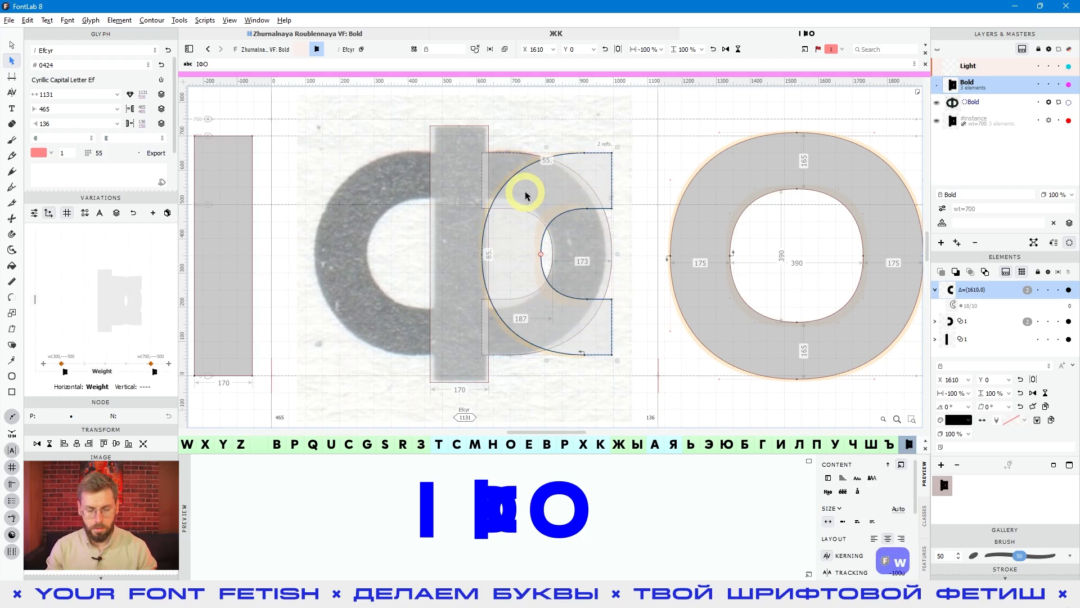
{"action": "key", "text": "ctrl+Left"}
{"action": "key", "text": "ctrl+Left"}
{"action": "key", "text": "ctrl+Left"}
{"action": "key", "text": "ctrl+Left"}
{"action": "key", "text": "ctrl+Left"}
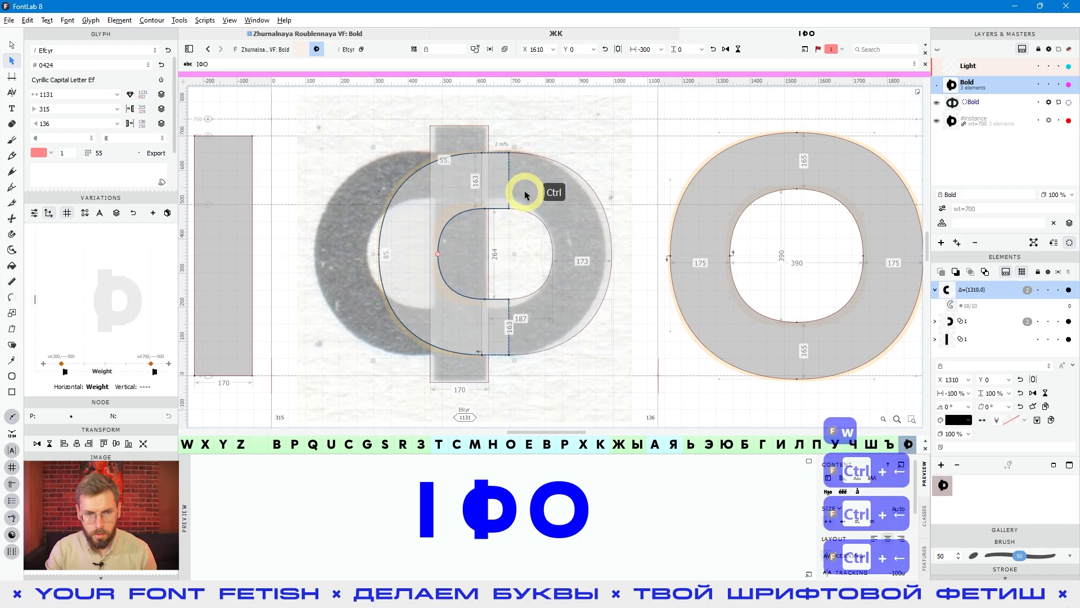
{"action": "key", "text": "shift+Left"}
{"action": "key", "text": "shift+Left"}
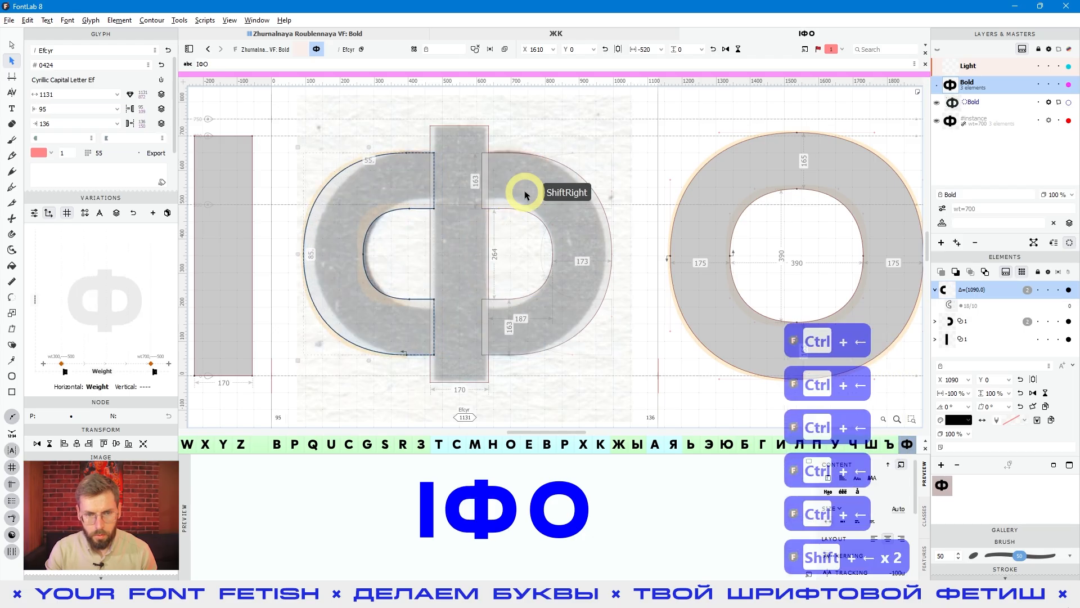
{"action": "key", "text": "shift+Right"}
{"action": "key", "text": "space"}
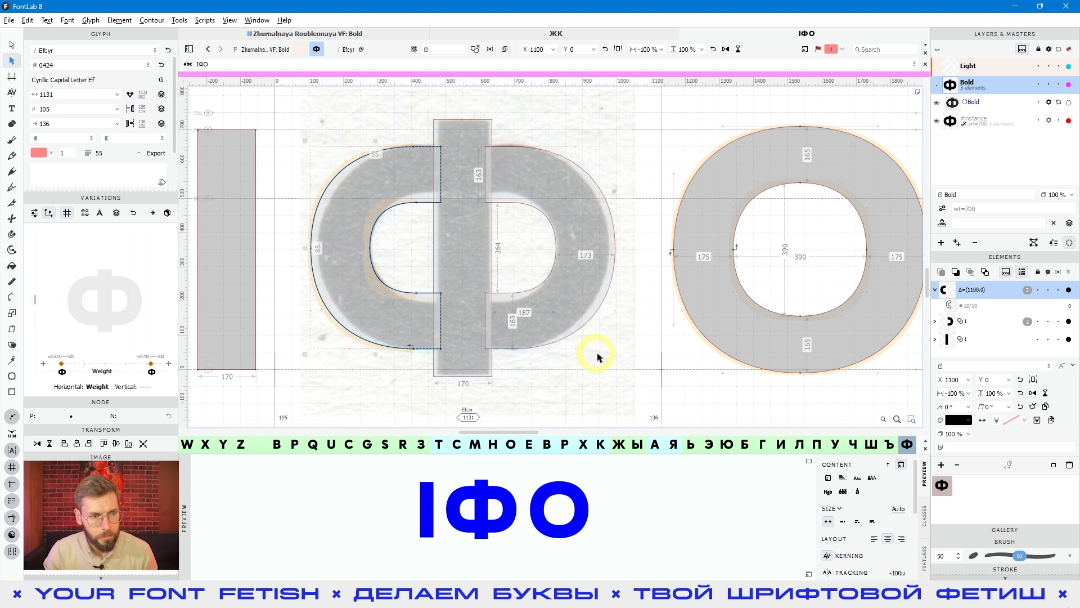
Step: Switch to the Contour tool and add a vertical guideline at X 790 through the right bowl's counter
{"action": "left_click", "coordinate": [12, 45]}
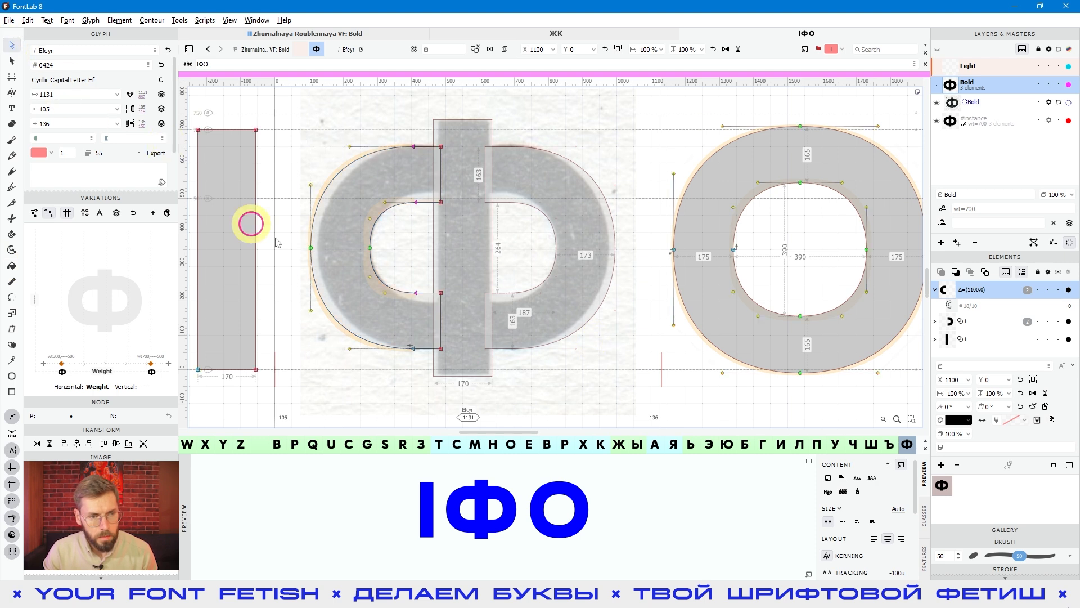
{"action": "left_click_drag", "start_coordinate": [184, 196], "coordinate": [545, 193]}
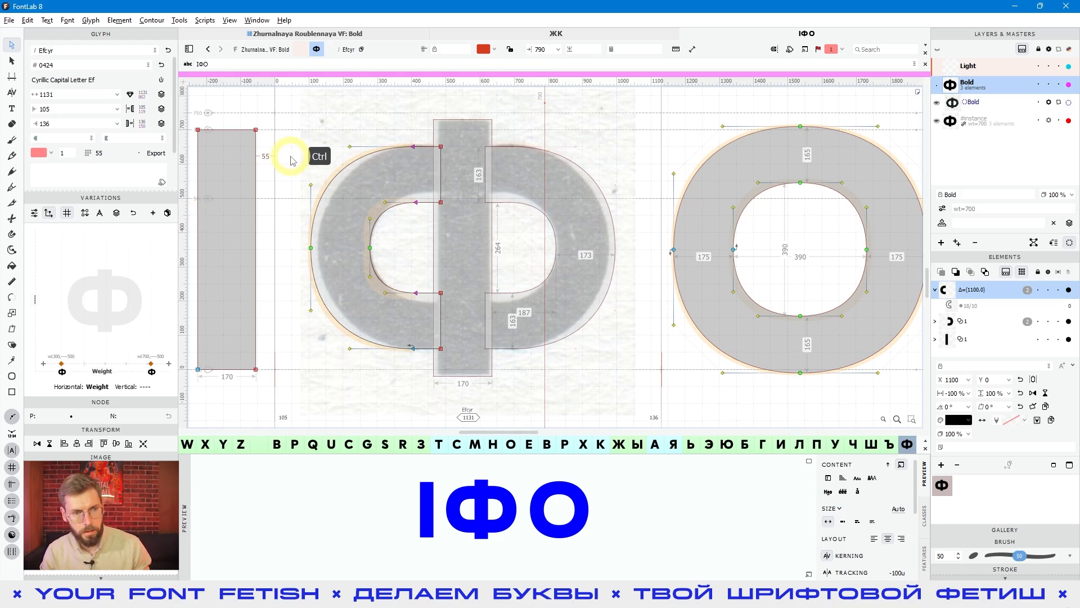
{"action": "key", "text": "ctrl+r"}
{"action": "key", "text": "ctrl+r"}
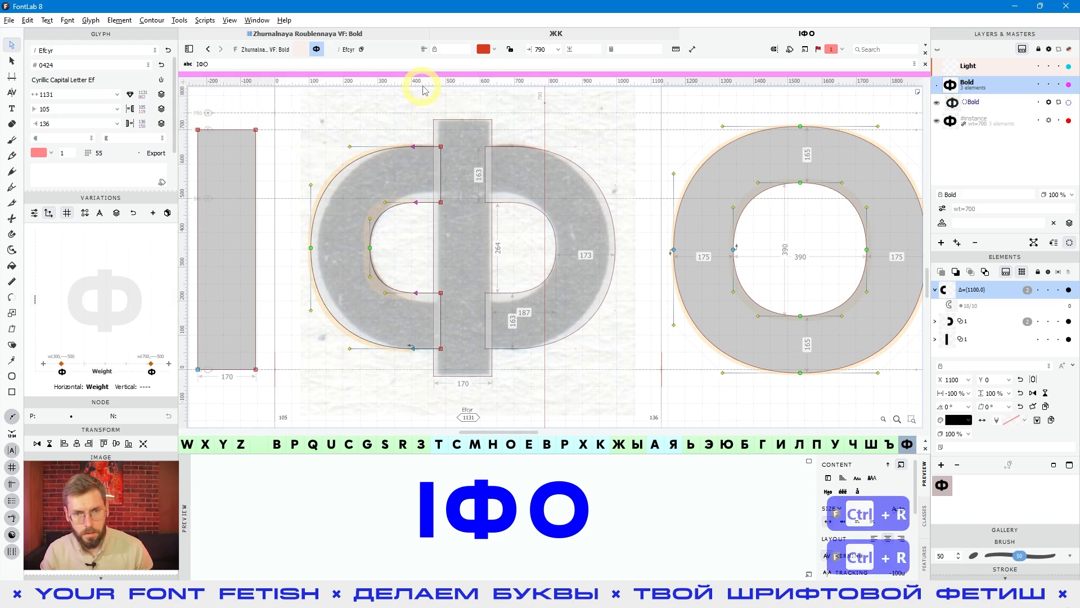
Step: Move the vertical guideline to X 635 on the stem's right edge and widen it to 360 units, reaching the bowl's outer edge
{"action": "left_click_drag", "start_coordinate": [548, 142], "coordinate": [501, 110]}
{"action": "scroll", "coordinate": [485, 128], "scroll_direction": "up", "scroll_amount": 5}
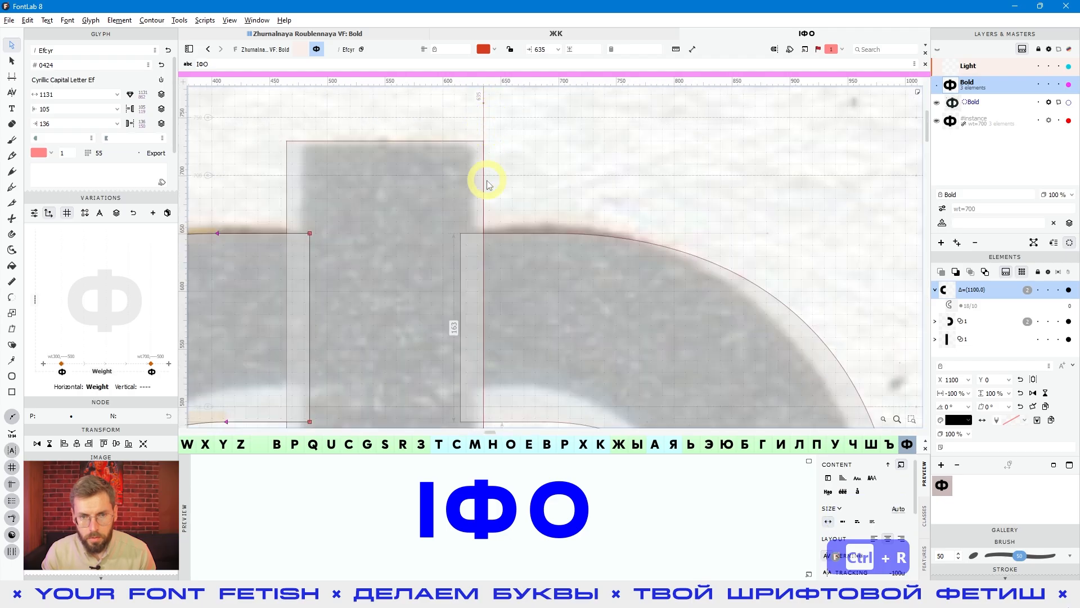
{"action": "scroll", "coordinate": [486, 148], "scroll_direction": "down", "scroll_amount": 2}
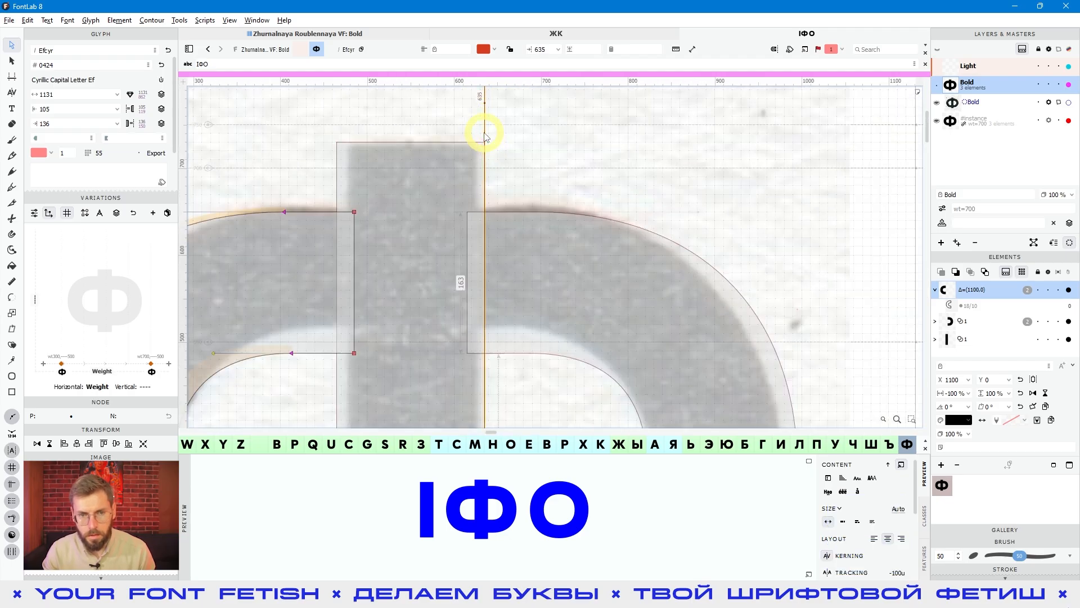
{"action": "left_click_drag", "start_coordinate": [485, 135], "coordinate": [797, 151]}
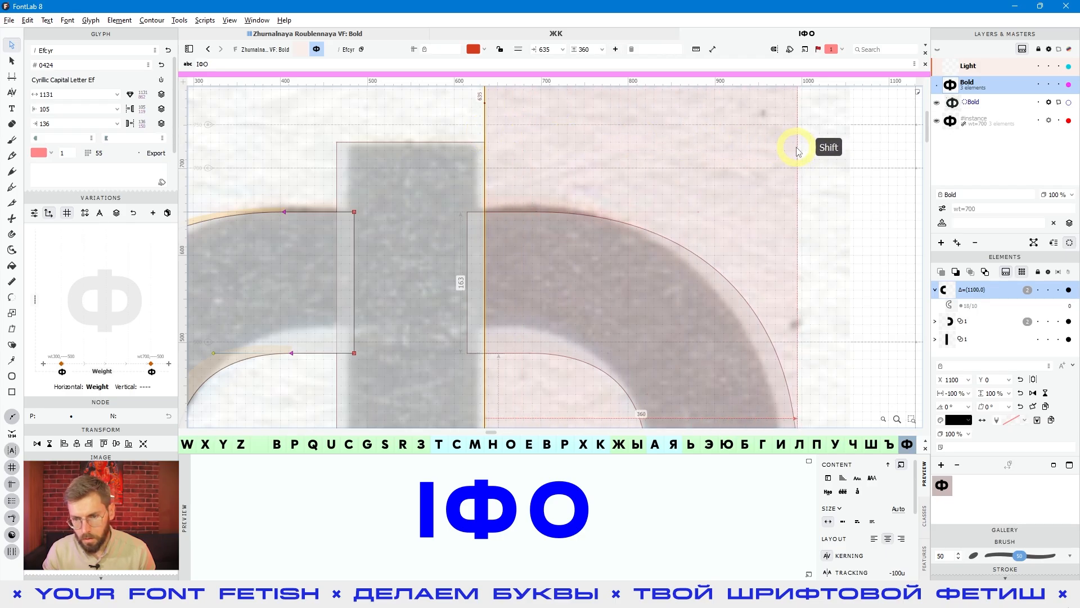
Step: Examine how the 360-unit-wide vertical guideline lines up with the right bowl's outer edge and the stem
{"action": "scroll", "coordinate": [797, 150], "scroll_direction": "up", "scroll_amount": 8}
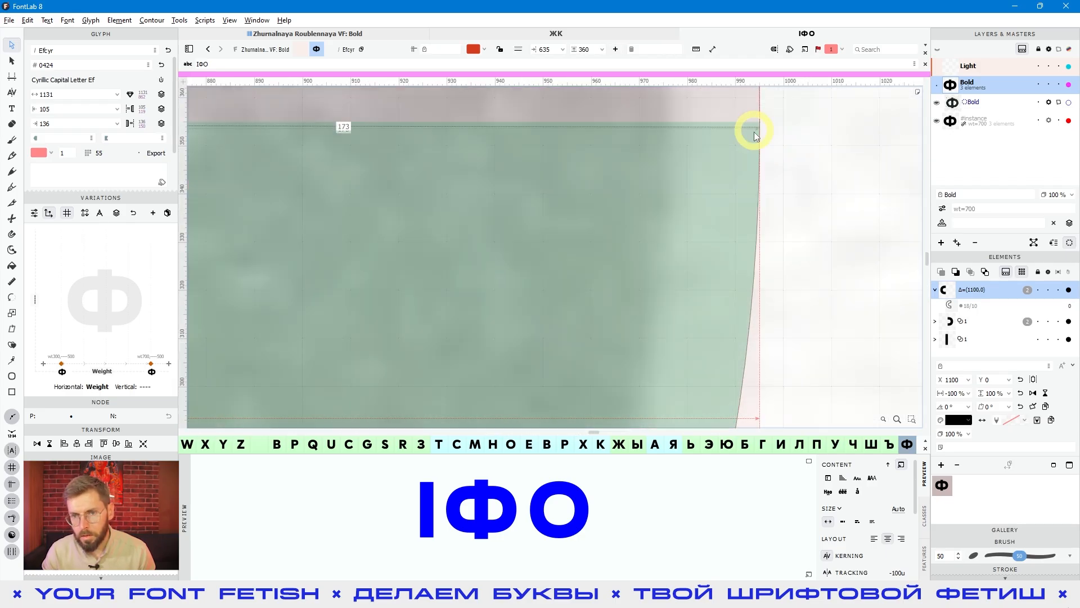
{"action": "scroll", "coordinate": [754, 135], "scroll_direction": "down", "scroll_amount": 7}
{"action": "left_click", "coordinate": [769, 144]}
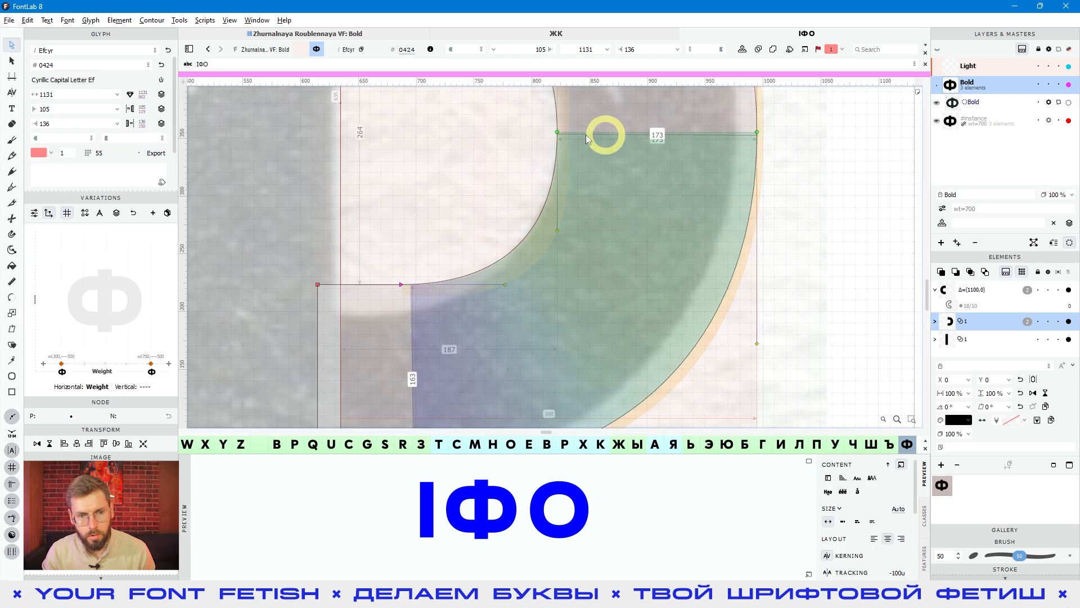
{"action": "scroll", "coordinate": [457, 150], "scroll_direction": "down", "scroll_amount": 5}
{"action": "left_click", "coordinate": [414, 282]}
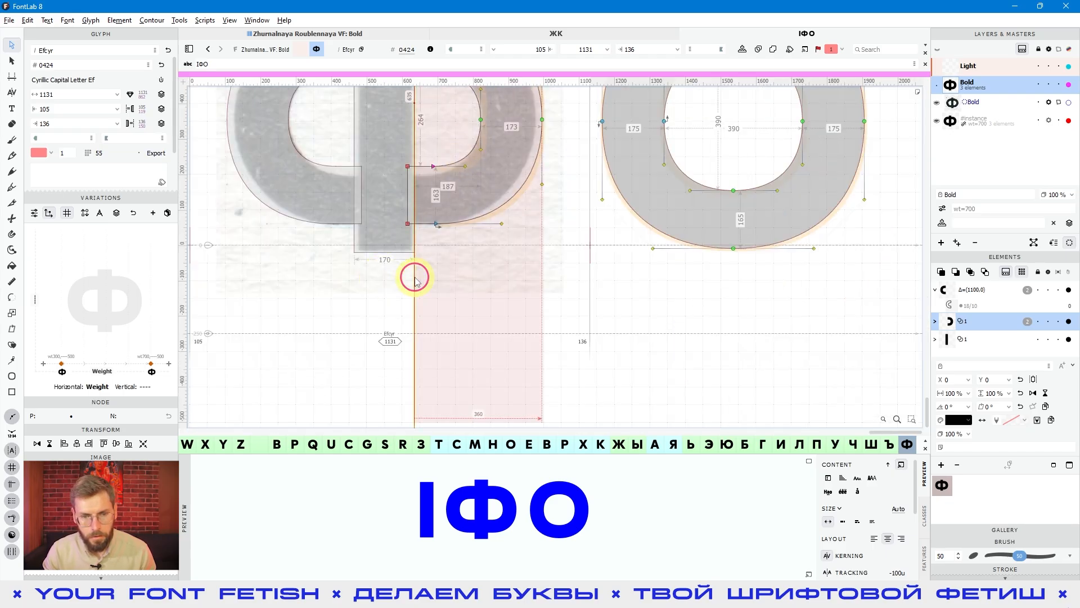
{"action": "scroll", "coordinate": [415, 276], "scroll_direction": "up", "scroll_amount": 1}
{"action": "scroll", "coordinate": [430, 285], "scroll_direction": "down", "scroll_amount": 1}
{"action": "scroll", "coordinate": [542, 254], "scroll_direction": "up", "scroll_amount": 2}
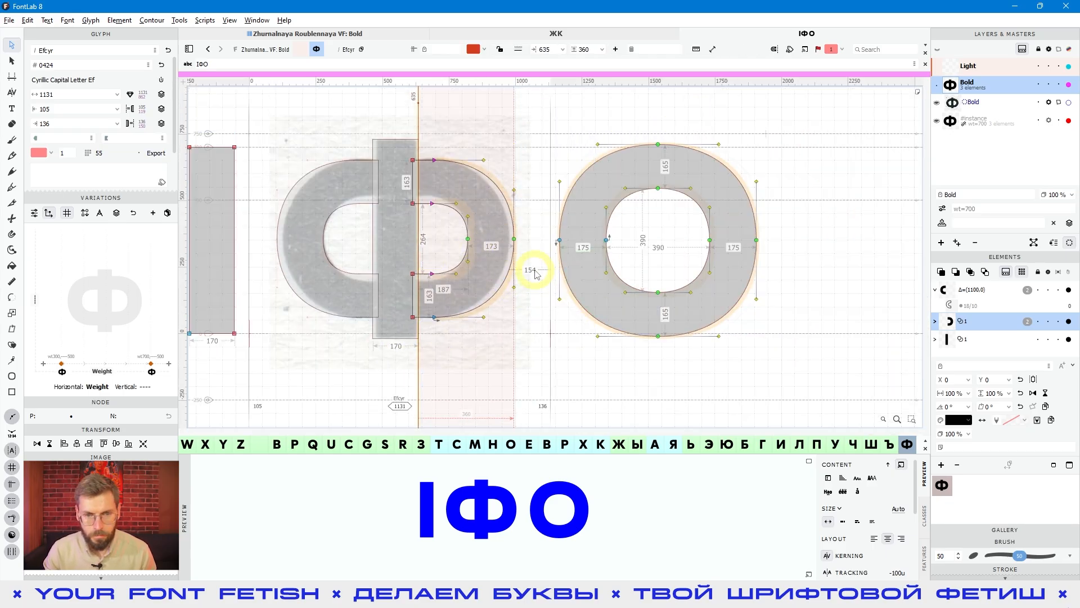
{"action": "scroll", "coordinate": [551, 277], "scroll_direction": "left", "scroll_amount": 2}
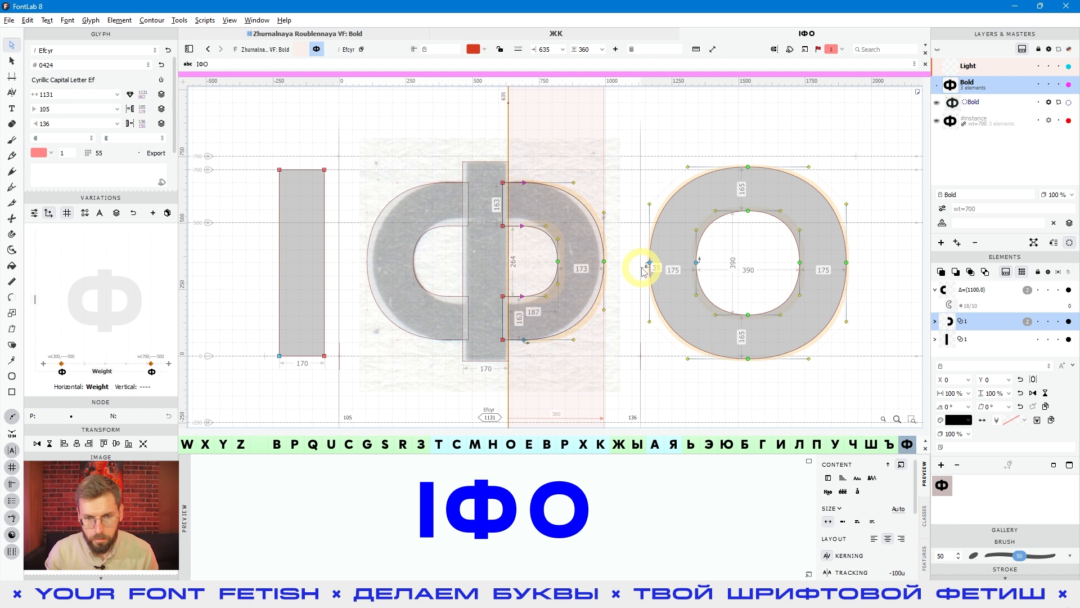
Step: Duplicate the 360-unit-wide vertical guideline to X 105 and check it against the left bowl's outer edge and the stem
{"action": "left_click", "coordinate": [454, 382]}
{"action": "left_click", "coordinate": [509, 381]}
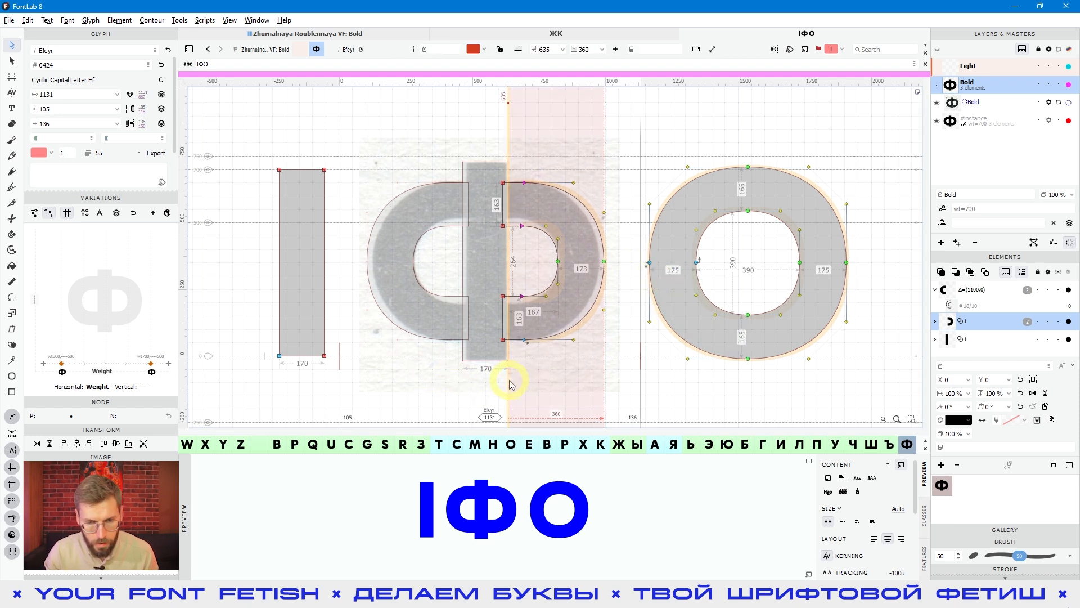
{"action": "left_click_drag", "start_coordinate": [511, 384], "coordinate": [363, 375]}
{"action": "scroll", "coordinate": [455, 153], "scroll_direction": "up", "scroll_amount": 5}
{"action": "scroll", "coordinate": [455, 153], "scroll_direction": "up", "scroll_amount": 2}
{"action": "scroll", "coordinate": [420, 159], "scroll_direction": "down", "scroll_amount": 5}
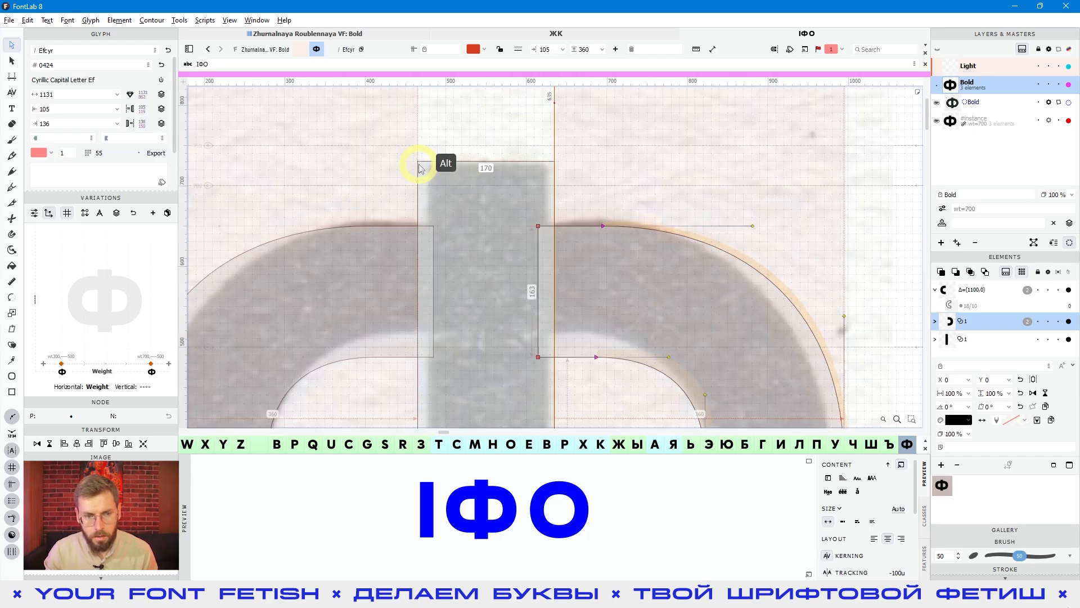
{"action": "scroll", "coordinate": [268, 329], "scroll_direction": "up", "scroll_amount": 5}
{"action": "scroll", "coordinate": [268, 329], "scroll_direction": "up", "scroll_amount": 2}
{"action": "left_click", "coordinate": [272, 225]}
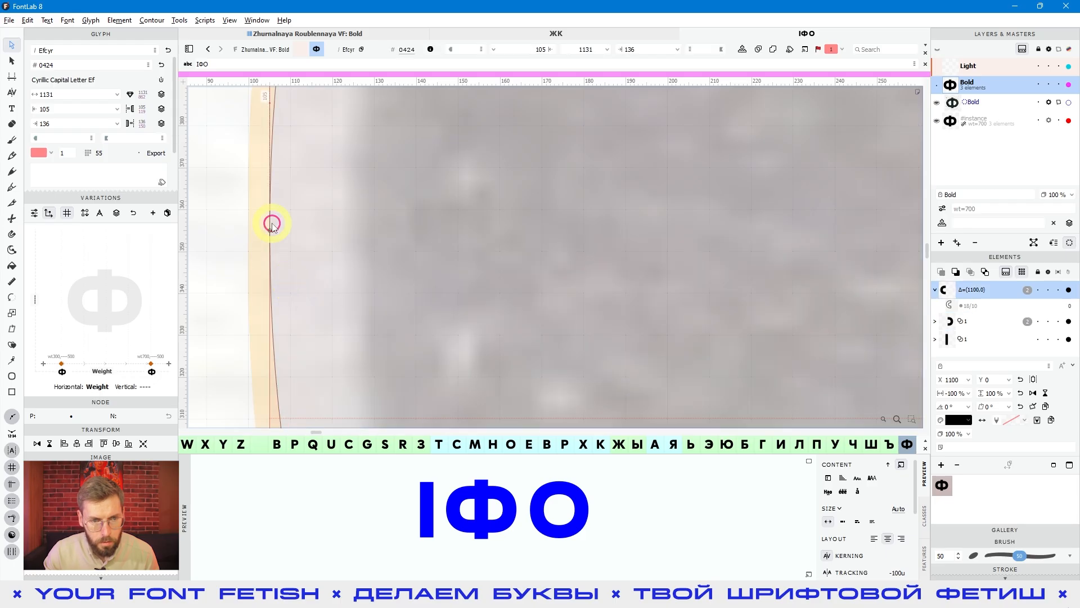
{"action": "scroll", "coordinate": [275, 227], "scroll_direction": "down", "scroll_amount": 3}
{"action": "scroll", "coordinate": [482, 274], "scroll_direction": "down", "scroll_amount": 3}
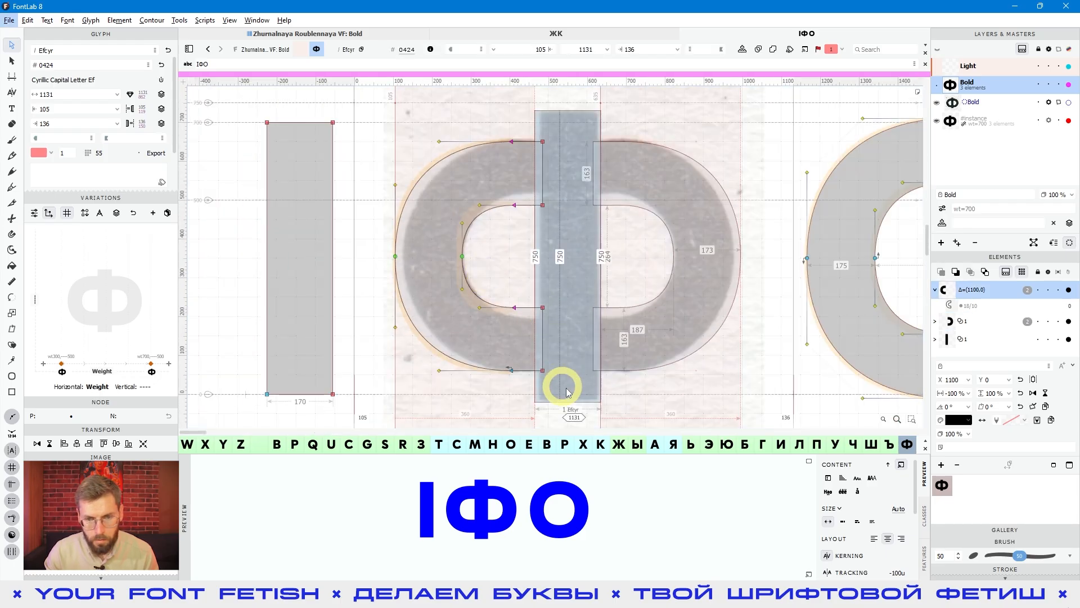
Step: Try shifting the left bowl element sideways in 10-unit steps while previewing the filled letters, and return it to X 1100
{"action": "key", "text": "v"}
{"action": "left_click", "coordinate": [489, 337]}
{"action": "left_click", "coordinate": [771, 424]}
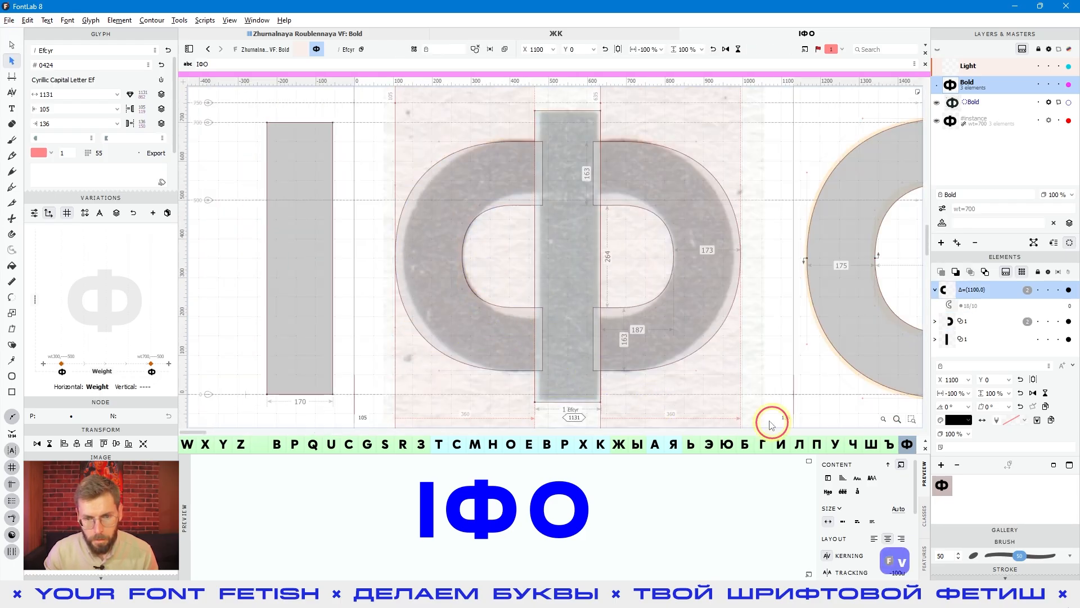
{"action": "left_click", "coordinate": [492, 345]}
{"action": "key", "text": "shift+space"}
{"action": "key", "text": "shift+Right"}
{"action": "key", "text": "shift+Right"}
{"action": "key", "text": "shift+Left"}
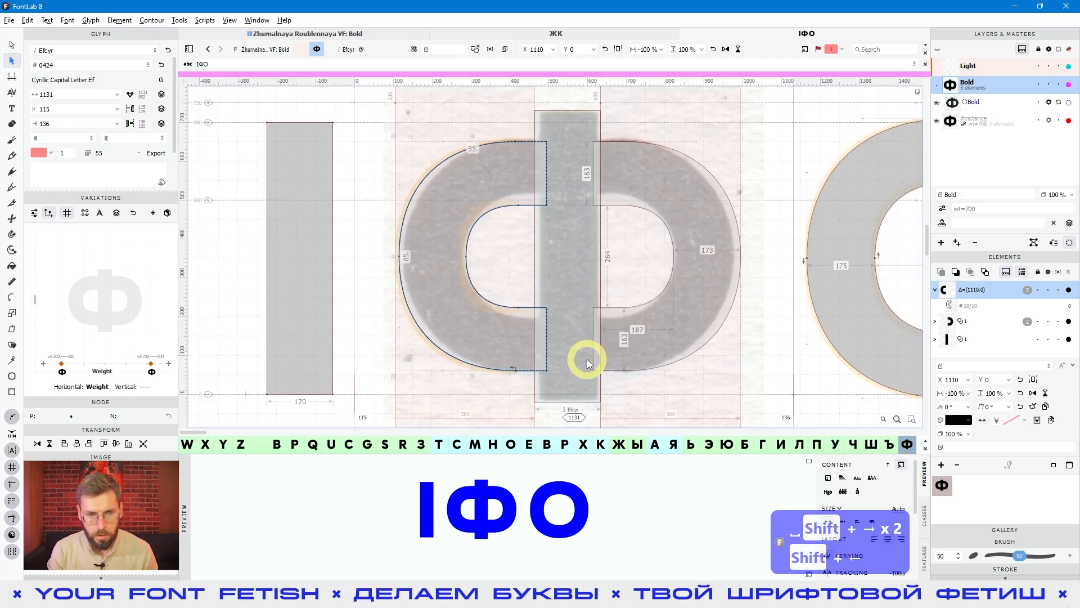
{"action": "key", "text": "shift+space"}
{"action": "key", "text": "shift+Left"}
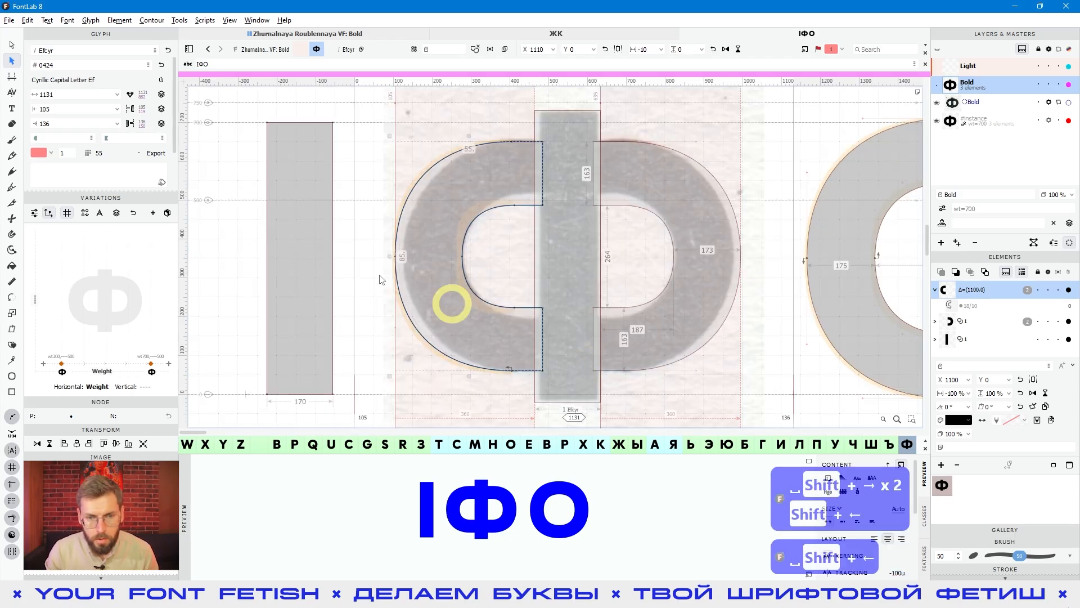
Step: Delete both vertical guidelines around the Ф and preview the filled letters
{"action": "scroll", "coordinate": [365, 202], "scroll_direction": "down", "scroll_amount": 3}
{"action": "left_click", "coordinate": [556, 310]}
{"action": "key", "text": "space"}
{"action": "left_click_drag", "start_coordinate": [559, 286], "coordinate": [658, 366]}
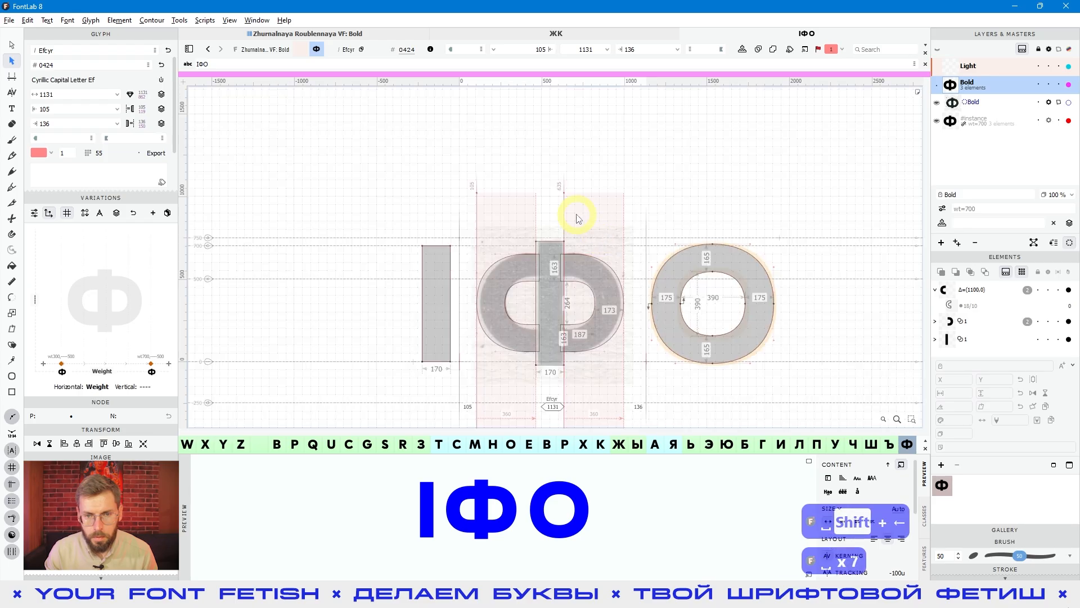
{"action": "left_click", "coordinate": [564, 209]}
{"action": "left_click", "coordinate": [478, 214], "text": "shift"}
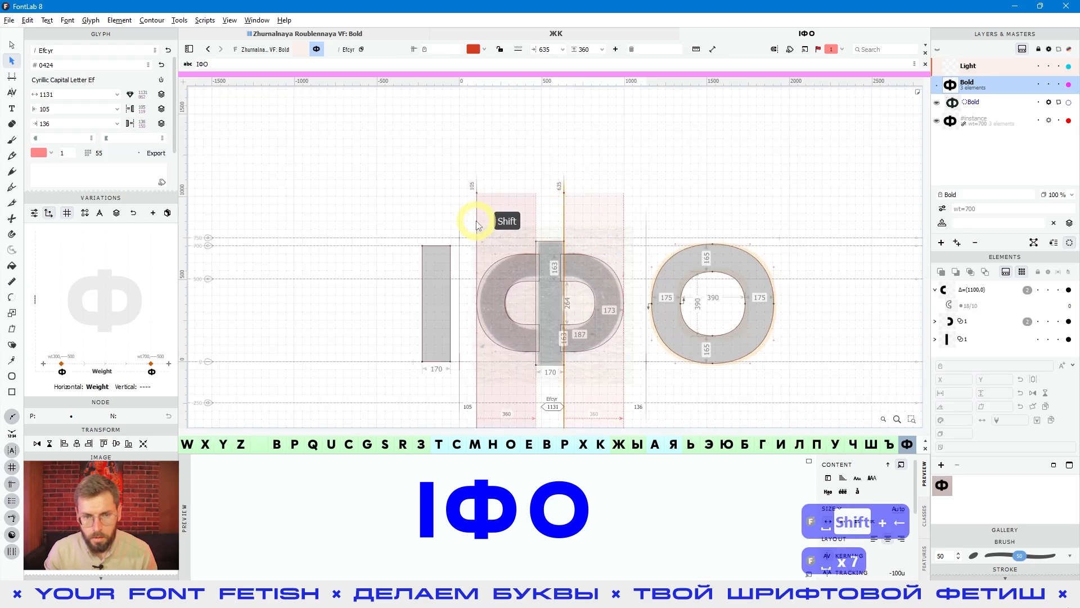
{"action": "key", "text": "Delete"}
{"action": "key", "text": "space"}
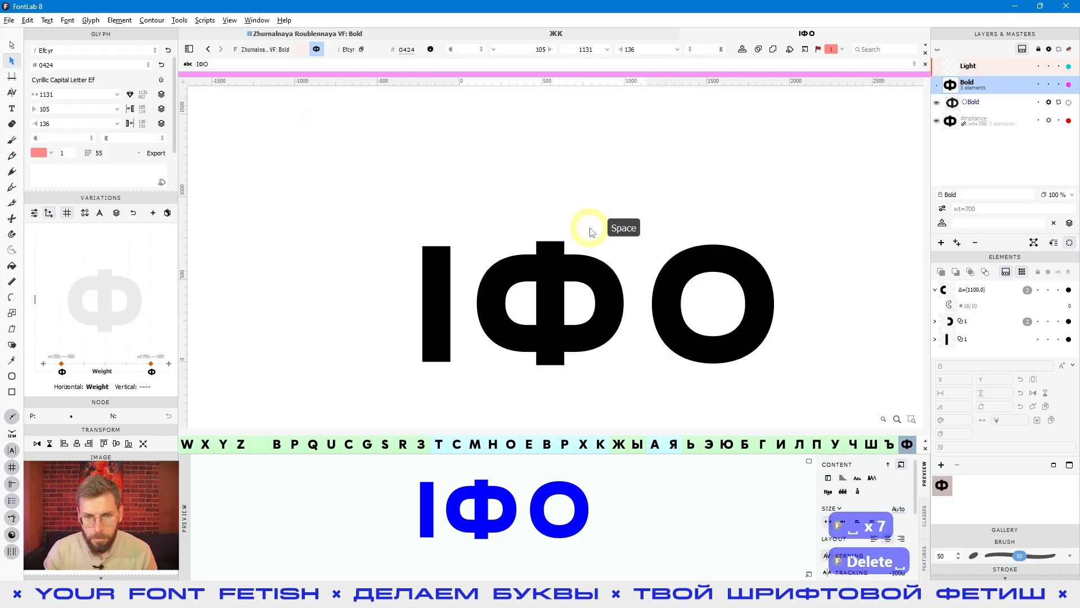
{"action": "left_click_drag", "start_coordinate": [585, 229], "coordinate": [550, 269]}
{"action": "scroll", "coordinate": [550, 269], "scroll_direction": "up", "scroll_amount": 2}
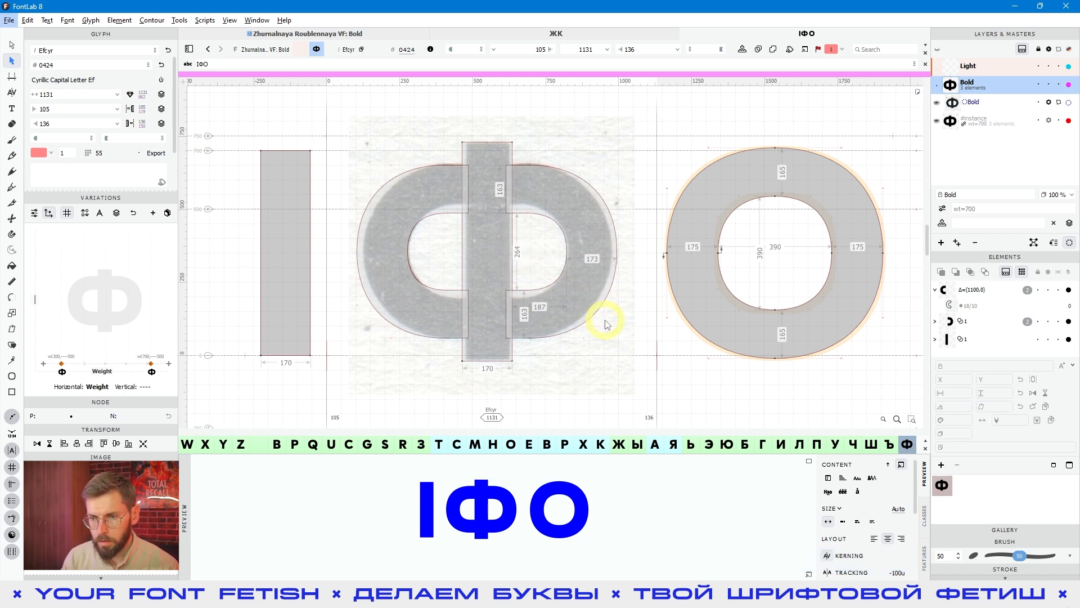
Step: Try moving the right bowl's upper outer node with the Contour tool, and undo the move
{"action": "key", "text": "a"}
{"action": "left_click_drag", "start_coordinate": [529, 165], "coordinate": [527, 162]}
{"action": "key", "text": "ctrl+z"}
{"action": "key", "text": "space"}
{"action": "left_click_drag", "start_coordinate": [599, 358], "coordinate": [631, 357]}
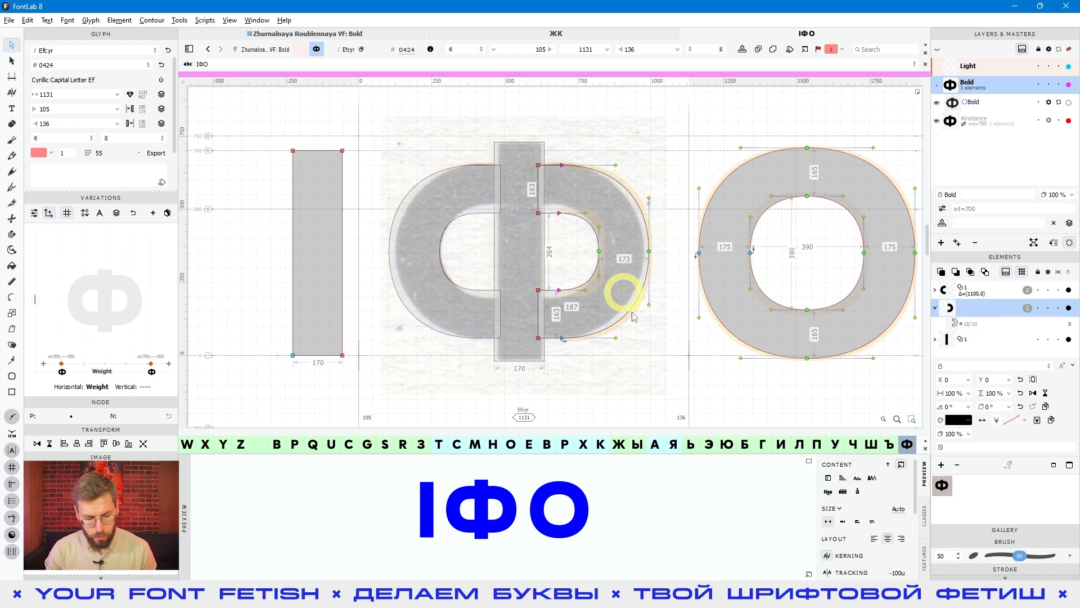
Step: Copy all three Ф elements from the Bold master and paste them into the empty Light master
{"action": "key", "text": "v"}
{"action": "key", "text": "ctrl+a"}
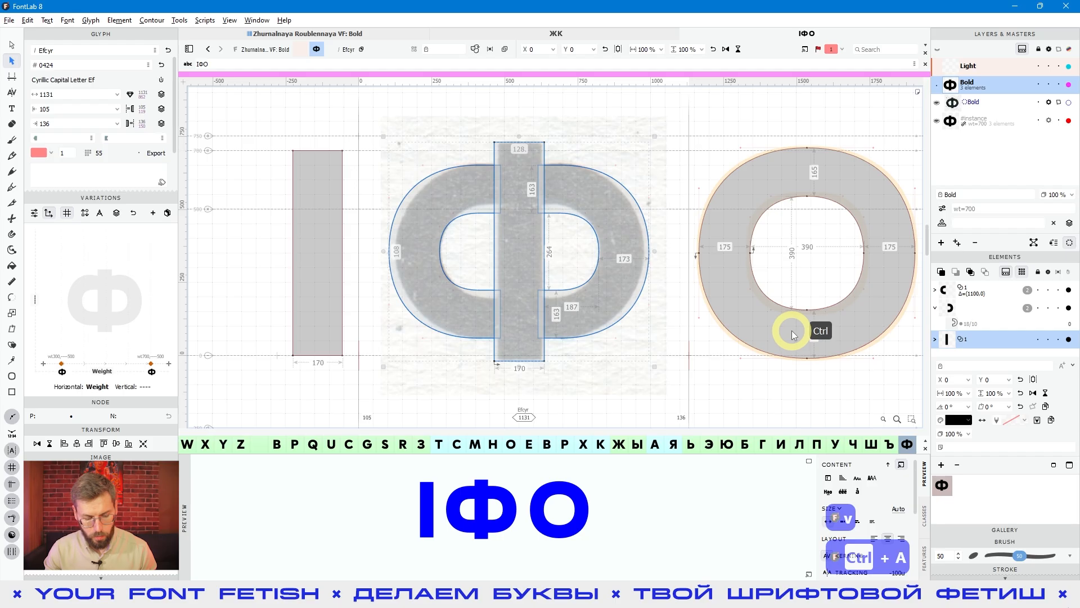
{"action": "key", "text": "ctrl+c"}
{"action": "left_click", "coordinate": [935, 67]}
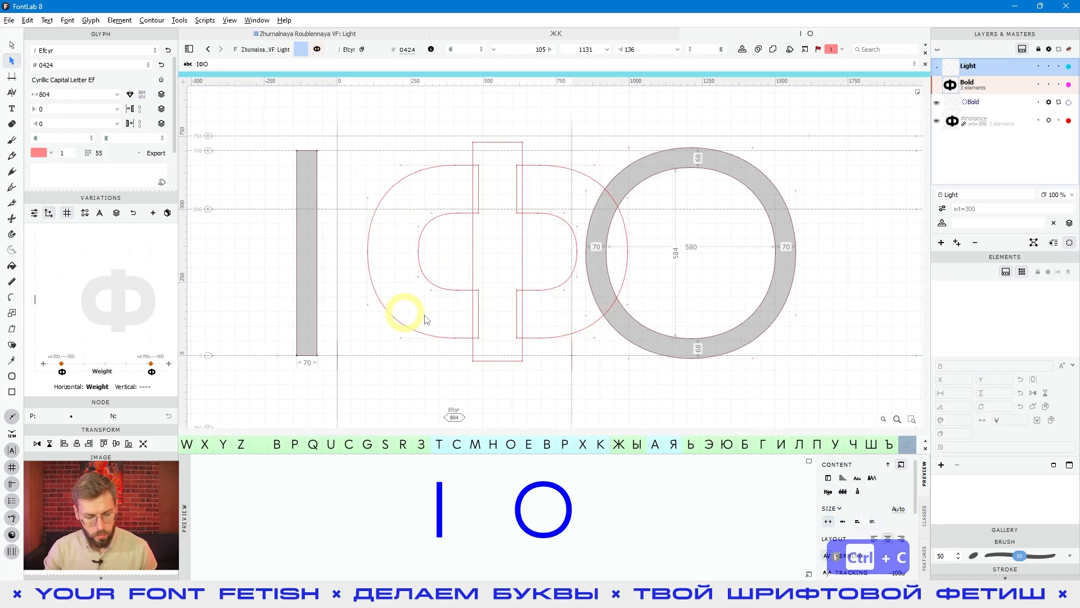
{"action": "key", "text": "ctrl+v"}
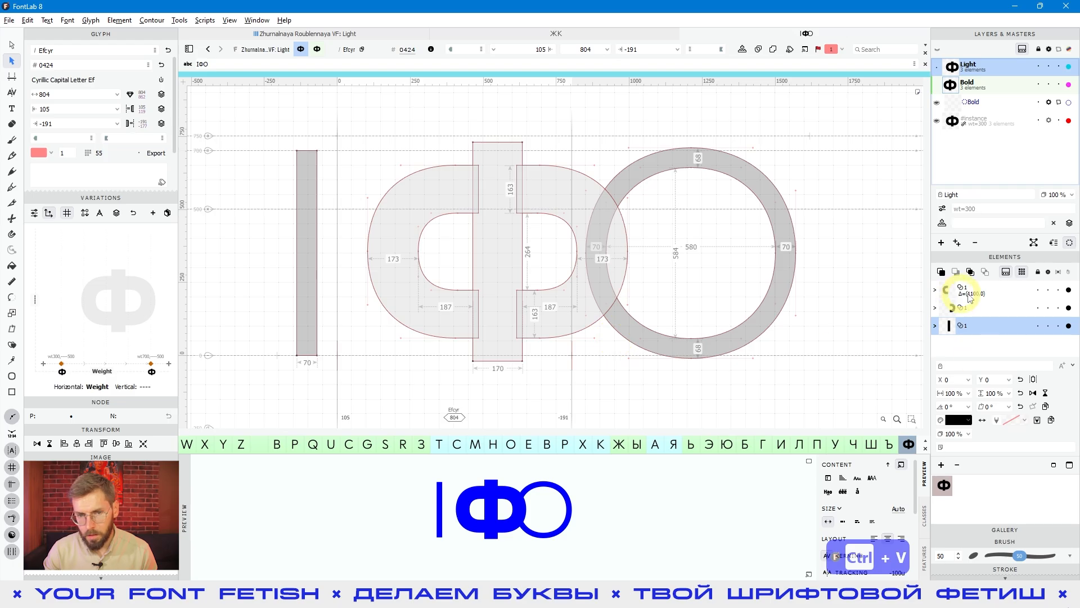
Step: Move a top node of the pasted right bowl, and delete all pasted Ф elements from the Light master
{"action": "left_click", "coordinate": [539, 201]}
{"action": "left_click_drag", "start_coordinate": [540, 163], "coordinate": [569, 177]}
{"action": "key", "text": "ctrl+a"}
{"action": "key", "text": "Delete"}
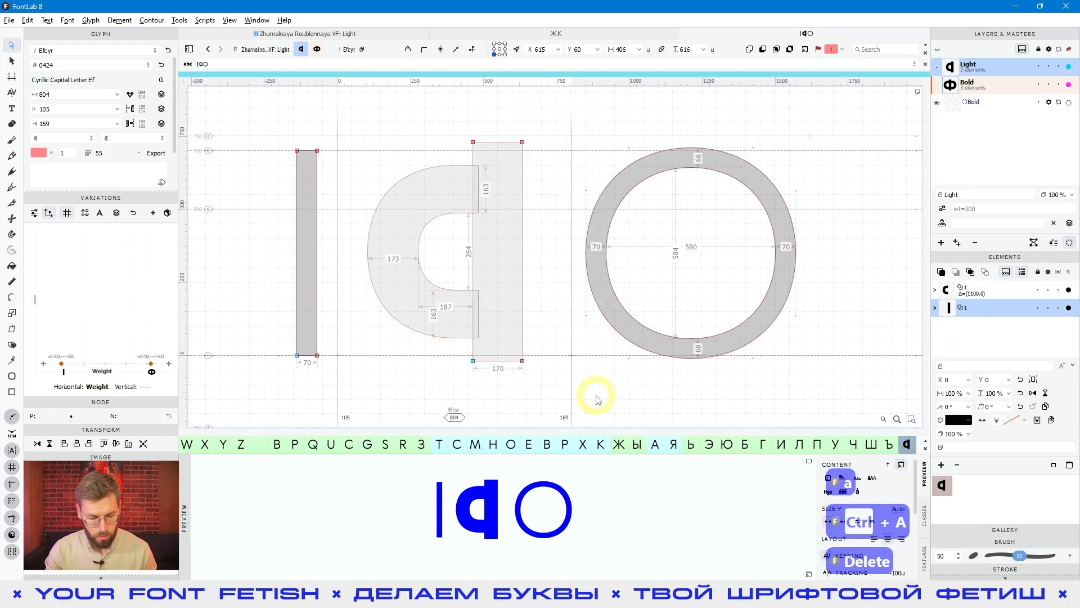
{"action": "key", "text": "ctrl+a"}
{"action": "key", "text": "Delete"}
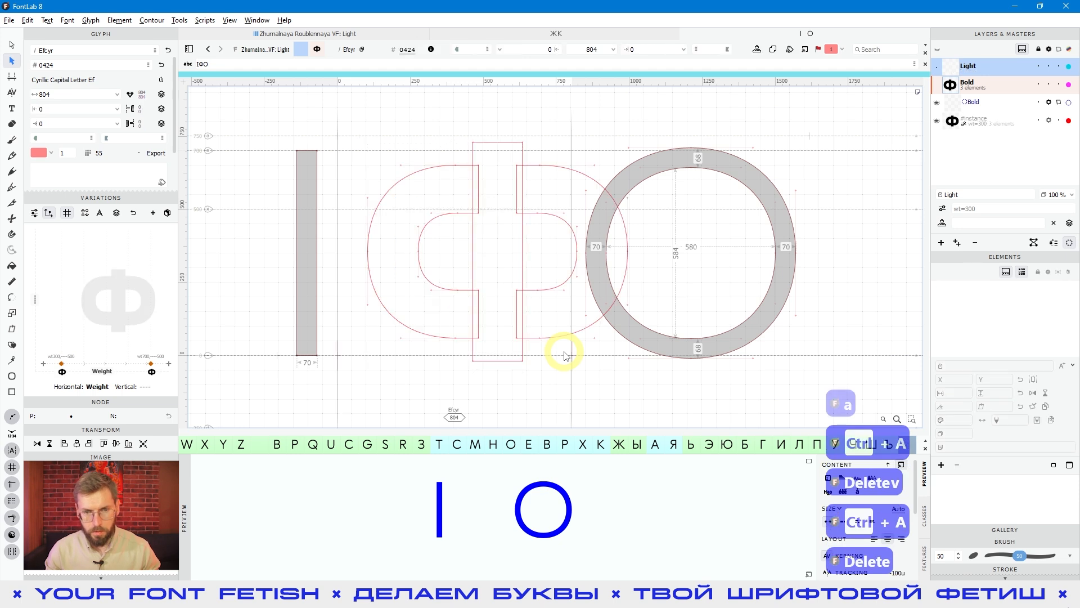
Step: Try pasting the copied Ф elements into the Light master as element references
{"action": "key", "text": "ctrl+shift+v"}
{"action": "key", "text": "ctrl+shift+v"}
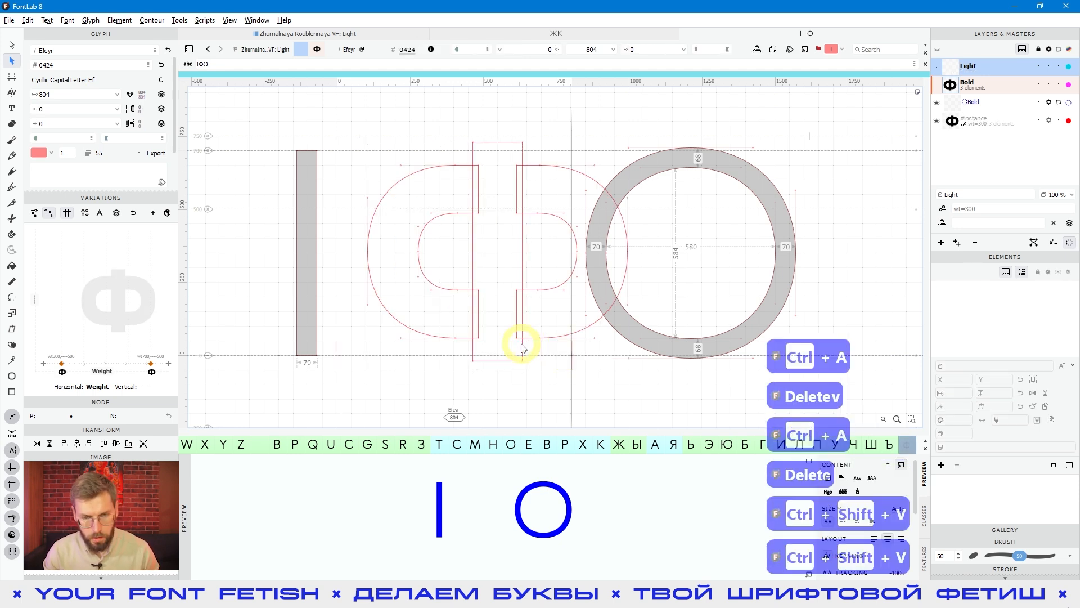
{"action": "key", "text": "ctrl+shift+v"}
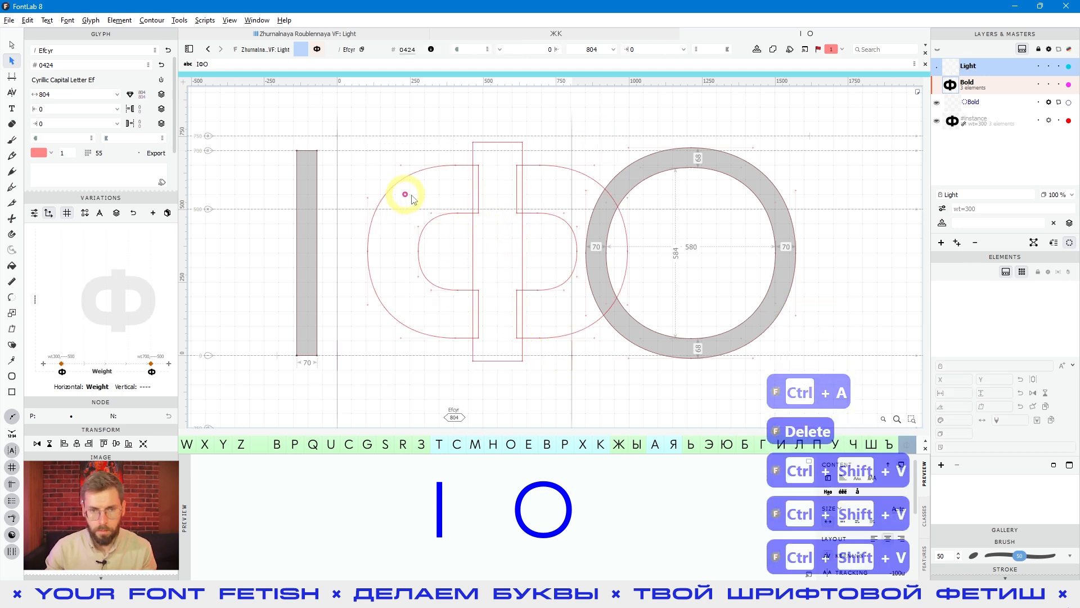
Step: Return to the Bold master and group the left and right bowl elements of the Ф
{"action": "left_click", "coordinate": [998, 92]}
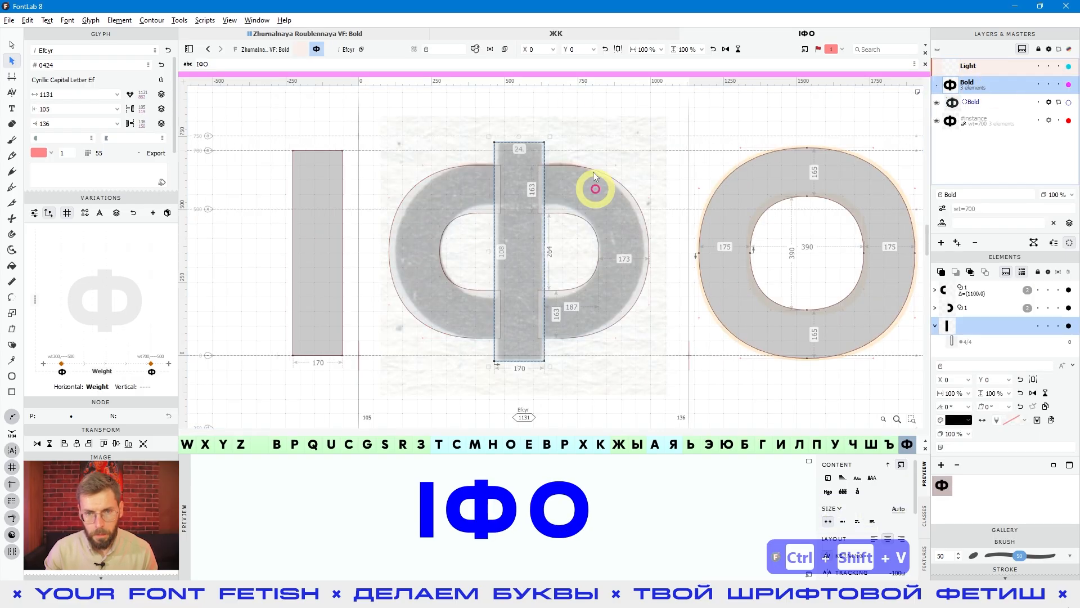
{"action": "left_click", "coordinate": [590, 200]}
{"action": "left_click", "coordinate": [461, 191]}
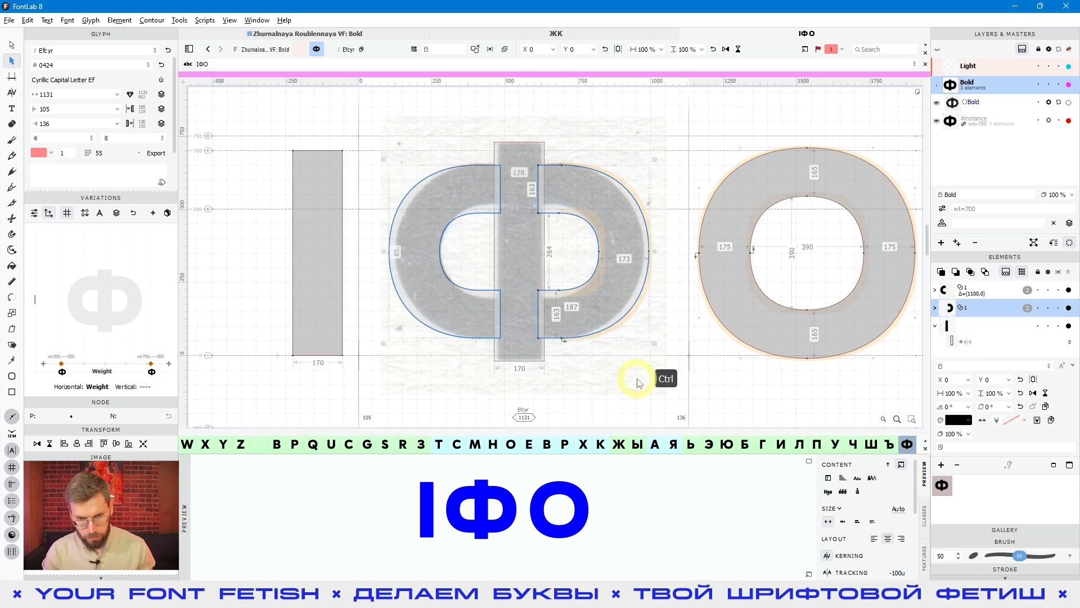
{"action": "right_click", "coordinate": [617, 254]}
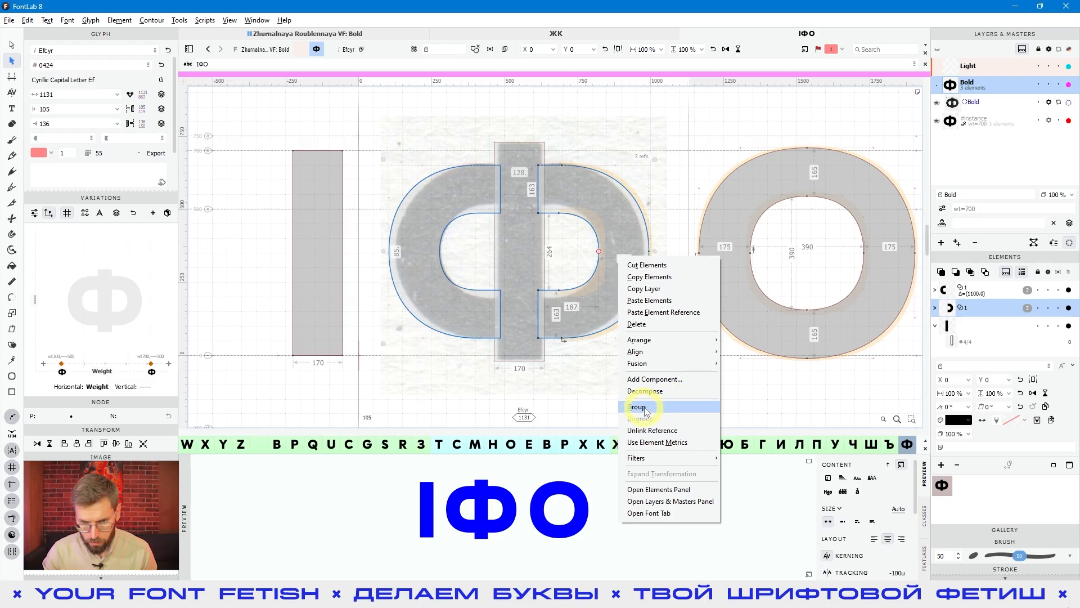
{"action": "left_click", "coordinate": [638, 407]}
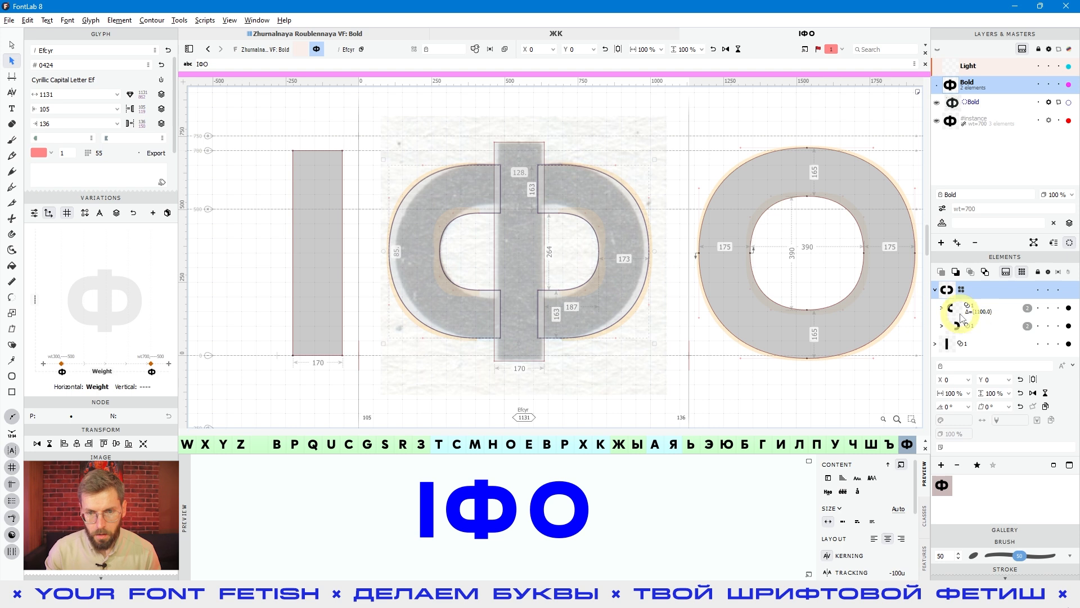
{"action": "left_click", "coordinate": [623, 380]}
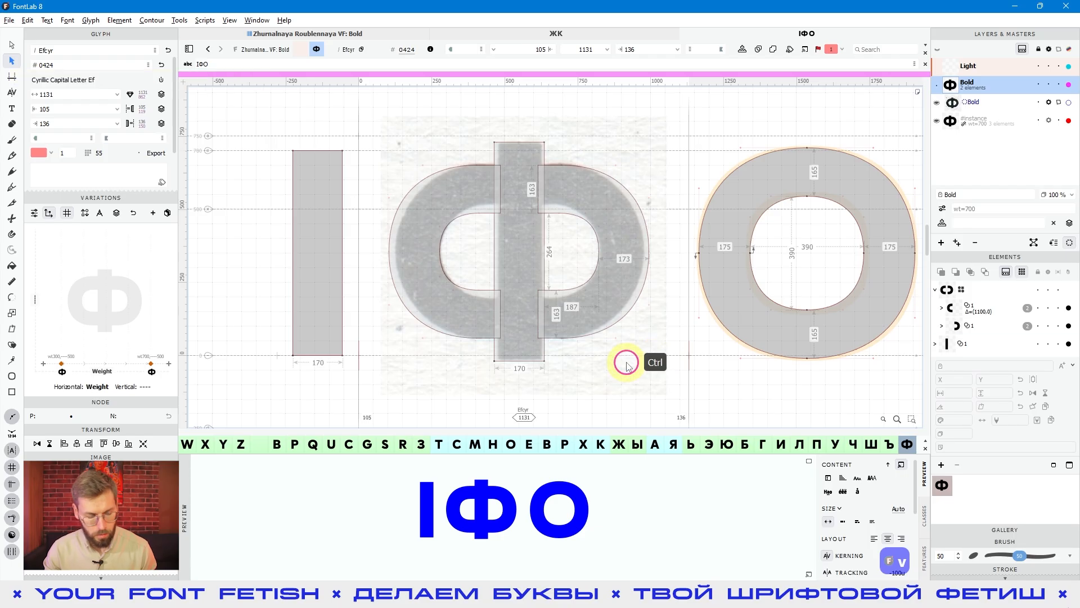
Step: Copy the bowl group and stem from Bold into the Light master and automatically set the metrics to width 1002 and sidebearings 56
{"action": "key", "text": "ctrl+a"}
{"action": "key", "text": "ctrl+c"}
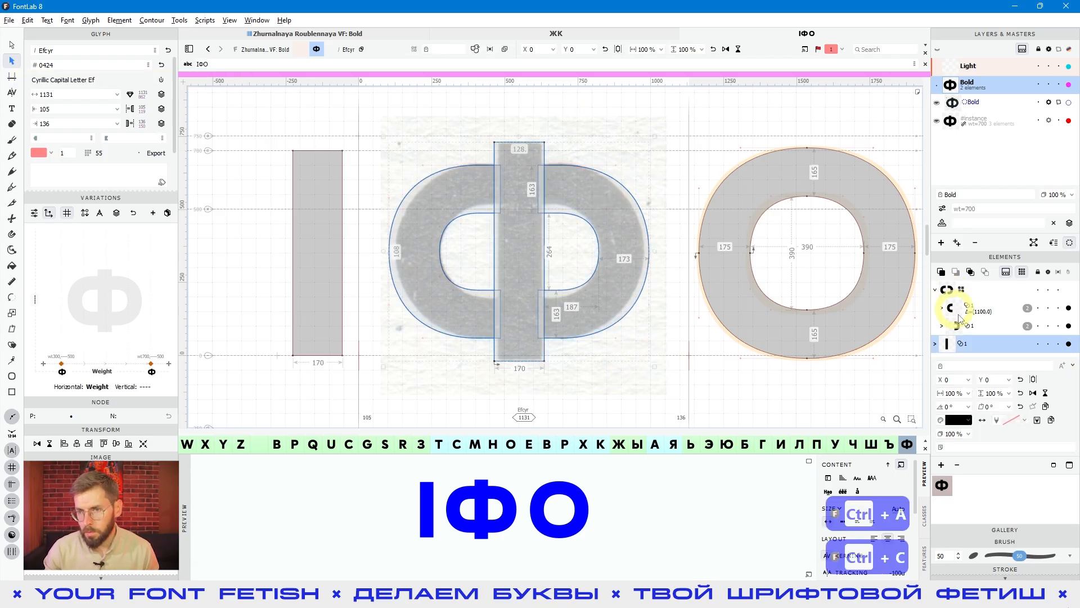
{"action": "left_click", "coordinate": [968, 67]}
{"action": "left_click", "coordinate": [473, 326]}
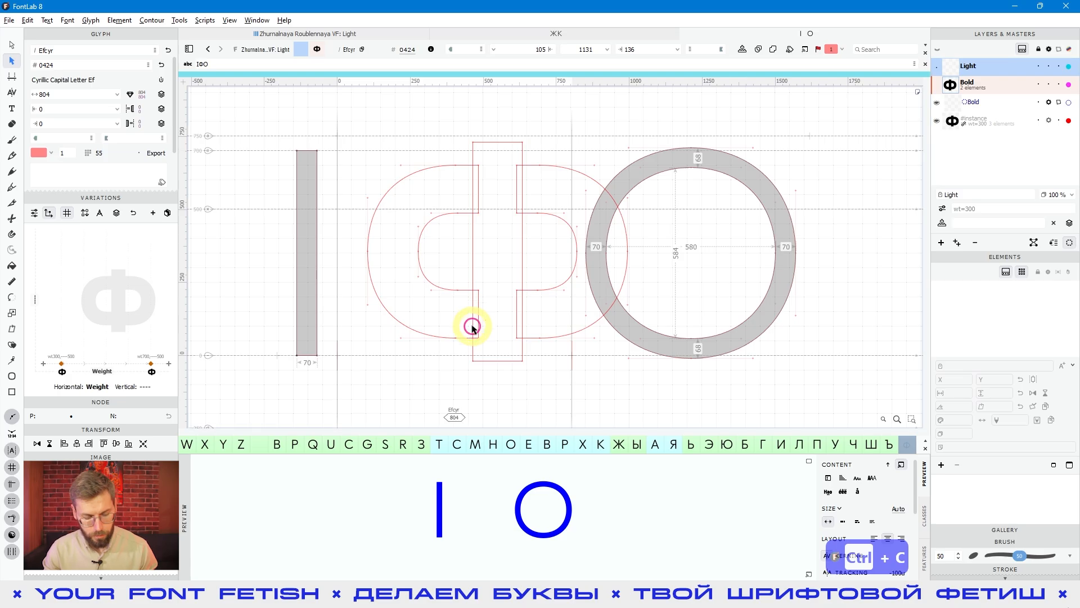
{"action": "key", "text": "ctrl"}
{"action": "key", "text": "ctrl+v"}
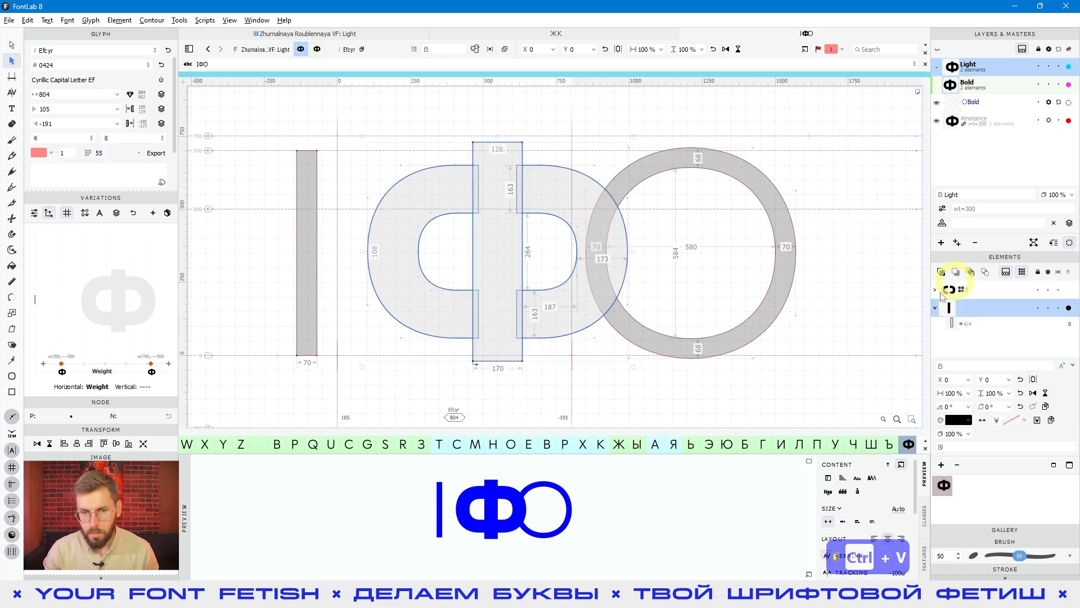
{"action": "left_click", "coordinate": [582, 371]}
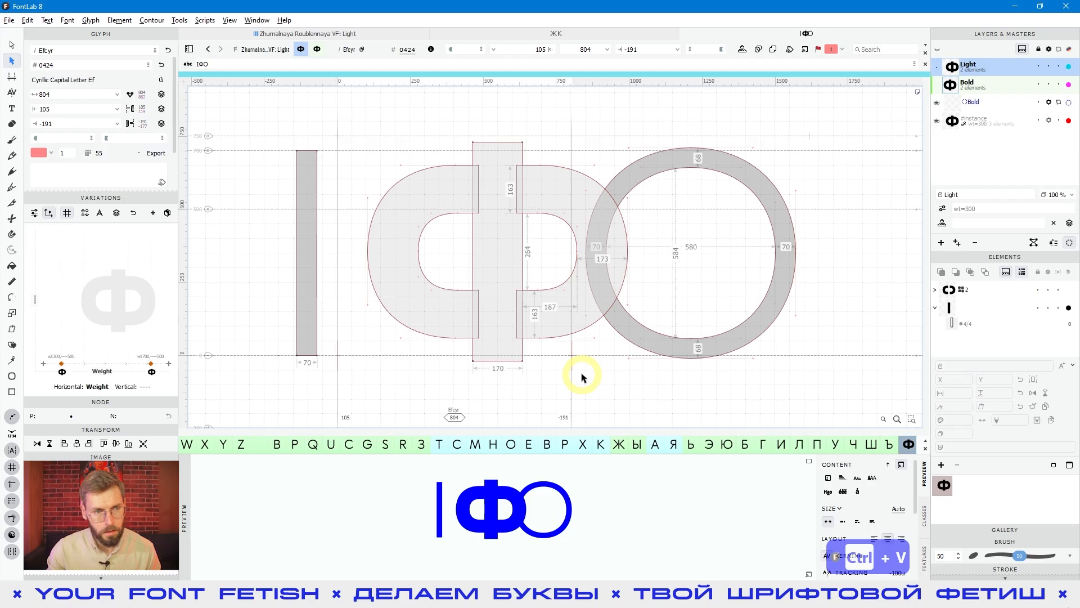
{"action": "left_click", "coordinate": [130, 94]}
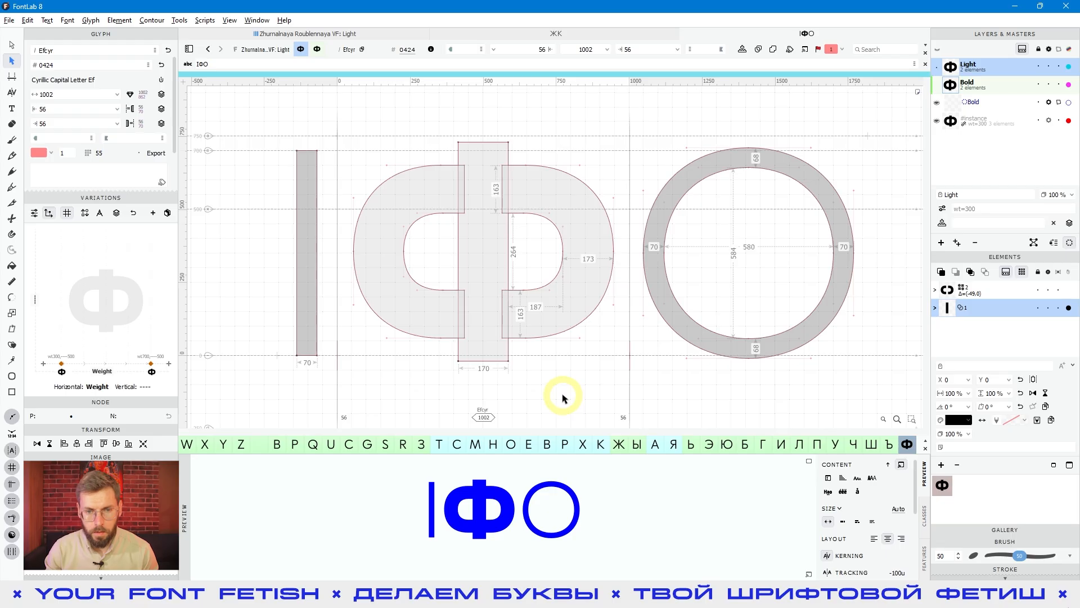
Step: Try lowering the top curve node of the Light Ф's right bowl, and undo the move
{"action": "key", "text": "a"}
{"action": "left_click", "coordinate": [549, 295]}
{"action": "key", "text": "a"}
{"action": "left_click", "coordinate": [558, 191]}
{"action": "mouse_move", "coordinate": [528, 160]}
{"action": "left_mouse_down"}
{"action": "mouse_move", "coordinate": [516, 154]}
{"action": "mouse_move", "coordinate": [531, 173]}
{"action": "left_mouse_up"}
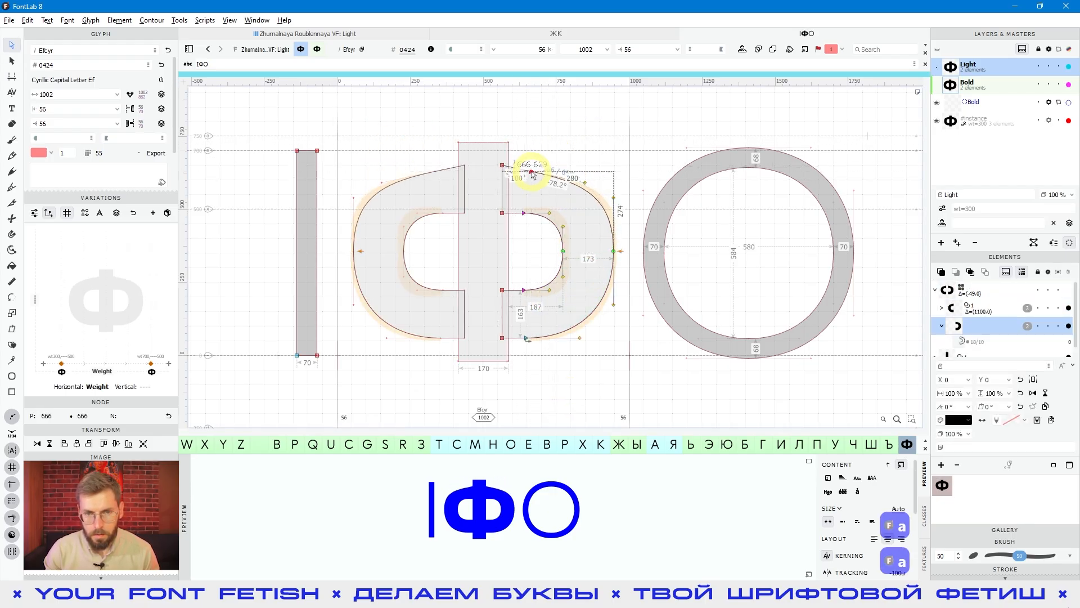
{"action": "key", "text": "ctrl+z"}
{"action": "key", "text": "ctrl+s"}
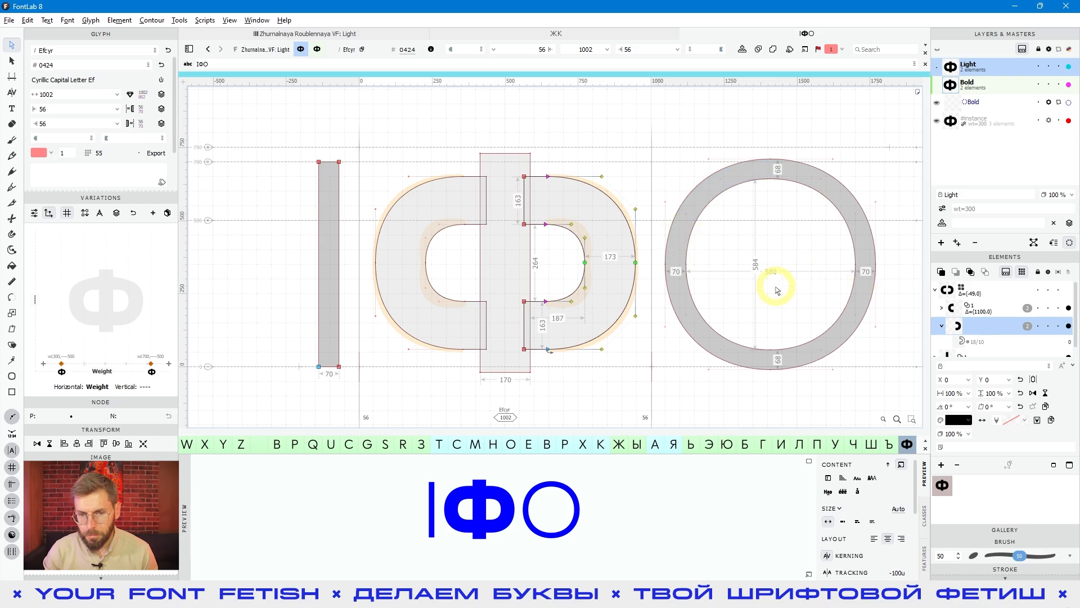
Step: Raise the upper inner nodes of the Light Ф's right bowl to thin its upper horizontal stroke to 68 units
{"action": "left_click", "coordinate": [612, 284]}
{"action": "left_click", "coordinate": [611, 283]}
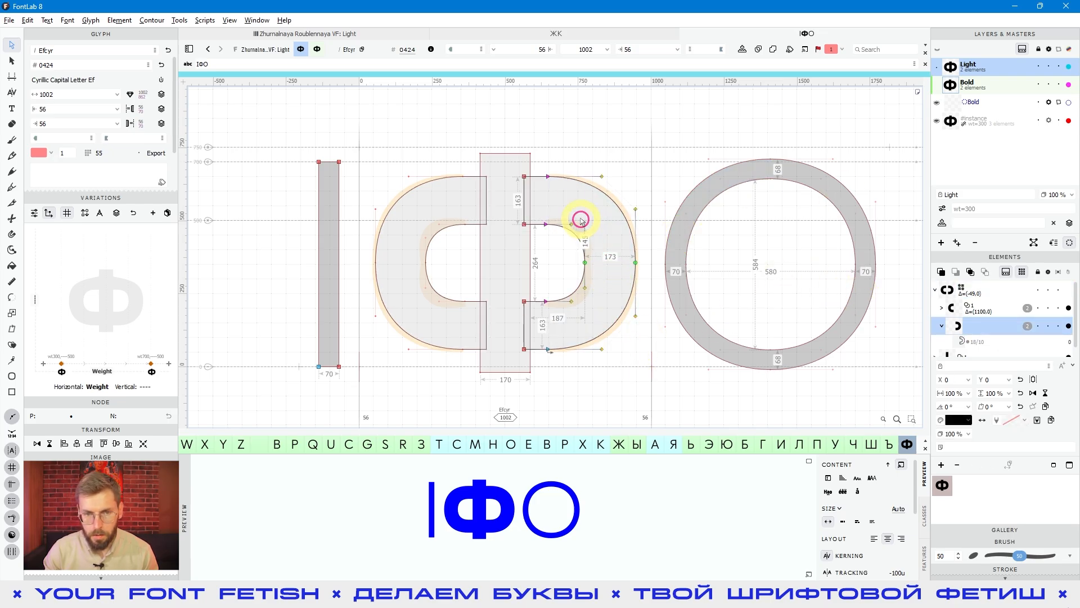
{"action": "left_click_drag", "start_coordinate": [517, 212], "coordinate": [558, 239]}
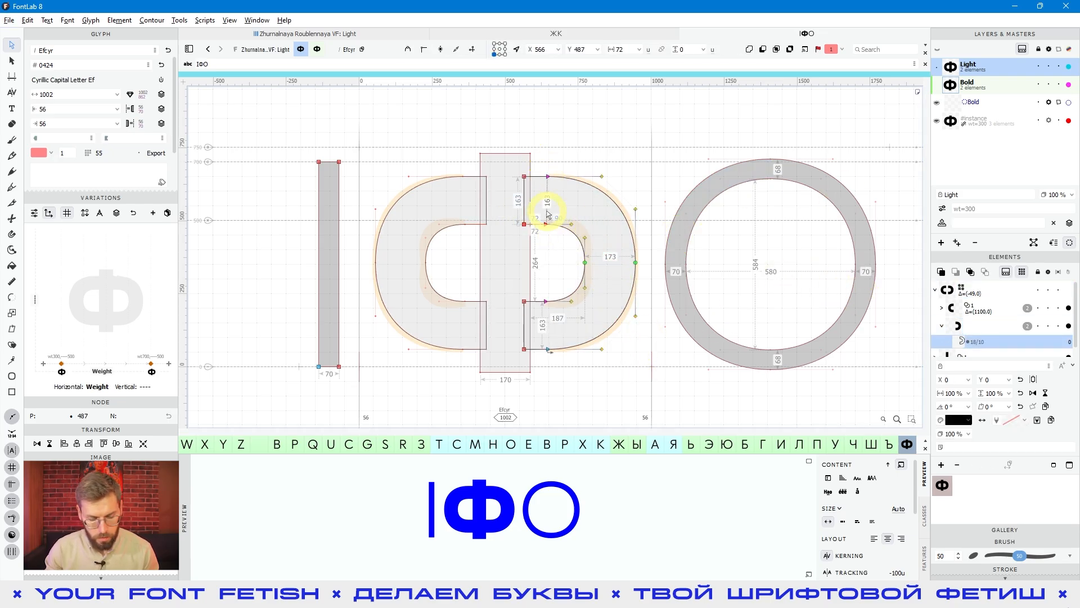
{"action": "key", "text": "shift+Up"}
{"action": "key", "text": "shift+Up"}
{"action": "key", "text": "shift+Up"}
{"action": "key", "text": "shift+Up"}
{"action": "key", "text": "shift+Up"}
{"action": "key", "text": "shift+Up"}
{"action": "key", "text": "shift+Up"}
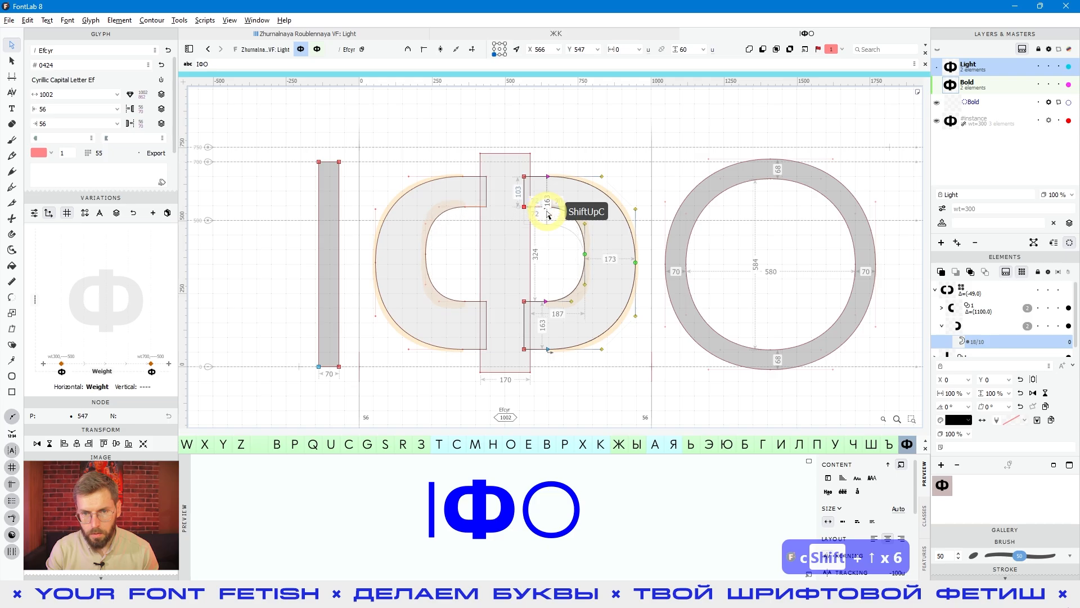
{"action": "key", "text": "Down"}
{"action": "key", "text": "Down"}
{"action": "key", "text": "Down"}
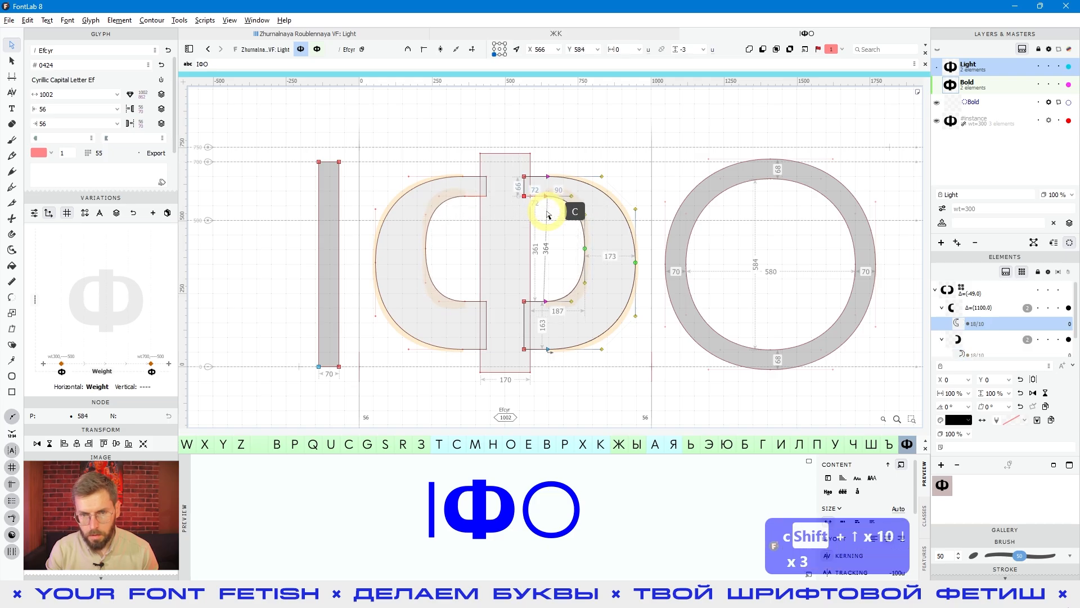
Step: Lower the bottom inner nodes of the right bowl to Y 128, making its lower horizontal stroke 68 units thick
{"action": "left_click", "coordinate": [524, 302]}
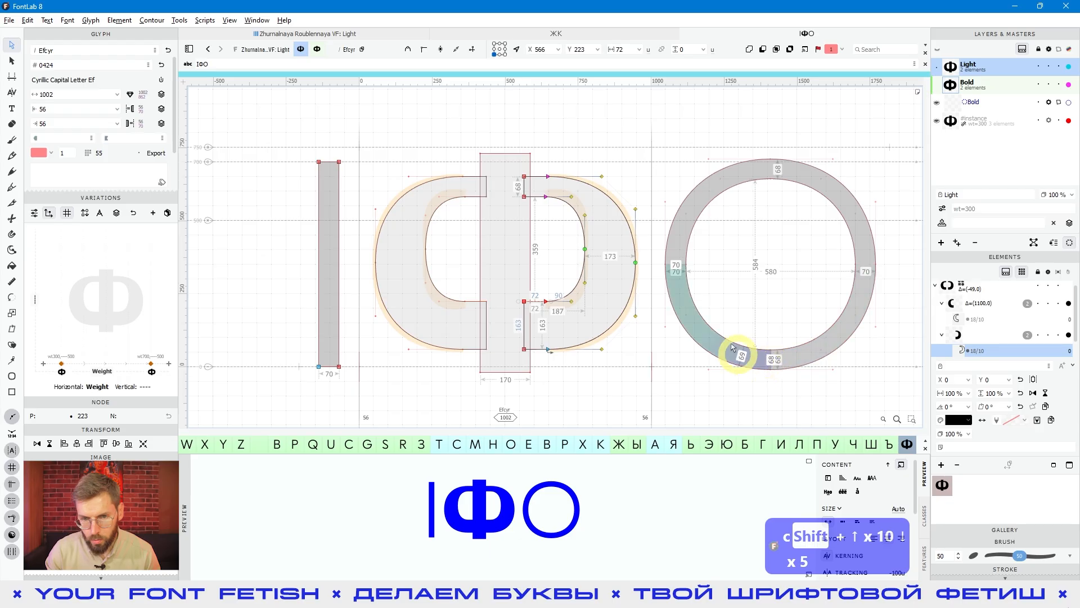
{"action": "key", "text": "shift+Down"}
{"action": "key", "text": "shift+Down"}
{"action": "key", "text": "shift+Down"}
{"action": "key", "text": "shift+Down"}
{"action": "key", "text": "shift+Down"}
{"action": "key", "text": "shift+Down"}
{"action": "key", "text": "shift+Down"}
{"action": "key", "text": "shift+Down"}
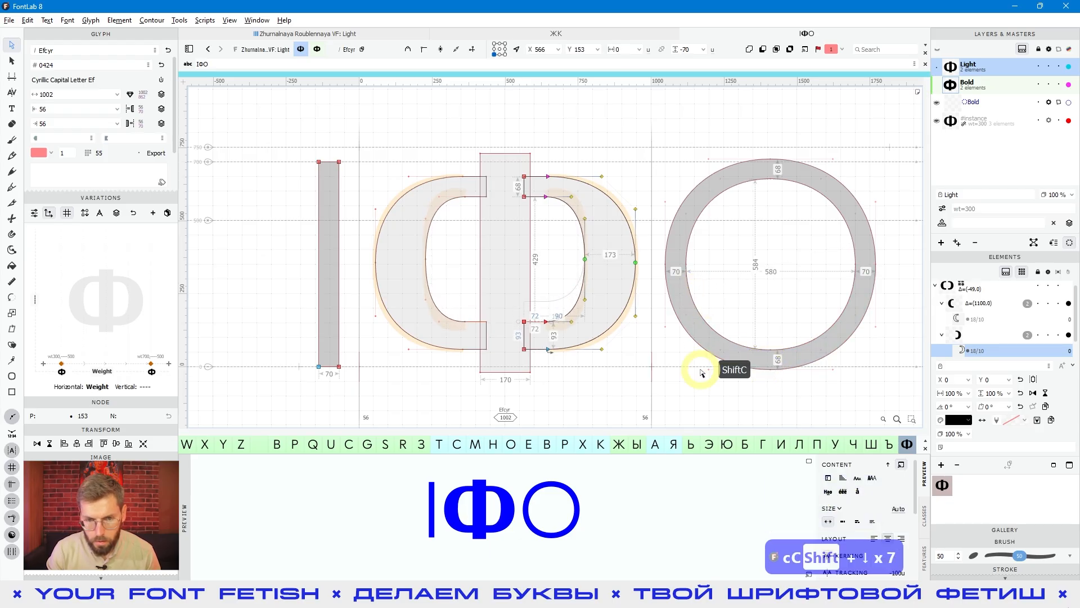
{"action": "key", "text": "Down"}
{"action": "key", "text": "Down"}
{"action": "key", "text": "Down"}
{"action": "key", "text": "Down"}
{"action": "key", "text": "Down"}
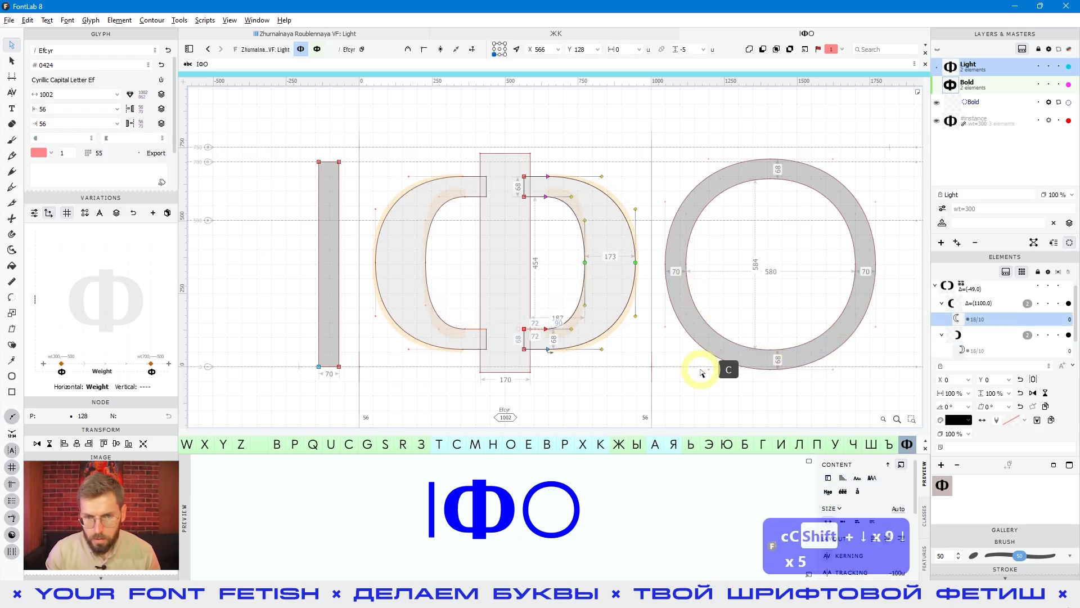
Step: Move the right bowl's inner side extremum and its handles outward to X 876, making the side stroke 70 units thick
{"action": "left_click_drag", "start_coordinate": [561, 249], "coordinate": [611, 279]}
{"action": "key", "text": "c"}
{"action": "key", "text": "shift+Right"}
{"action": "key", "text": "shift+Right"}
{"action": "key", "text": "shift+Right"}
{"action": "key", "text": "shift+Right"}
{"action": "key", "text": "shift+Right"}
{"action": "key", "text": "shift+Right"}
{"action": "key", "text": "shift+Right"}
{"action": "key", "text": "shift+Right"}
{"action": "key", "text": "shift+Right"}
{"action": "key", "text": "shift+Right"}
{"action": "key", "text": "shift+Right"}
{"action": "scroll", "coordinate": [611, 280], "scroll_direction": "up", "scroll_amount": 3}
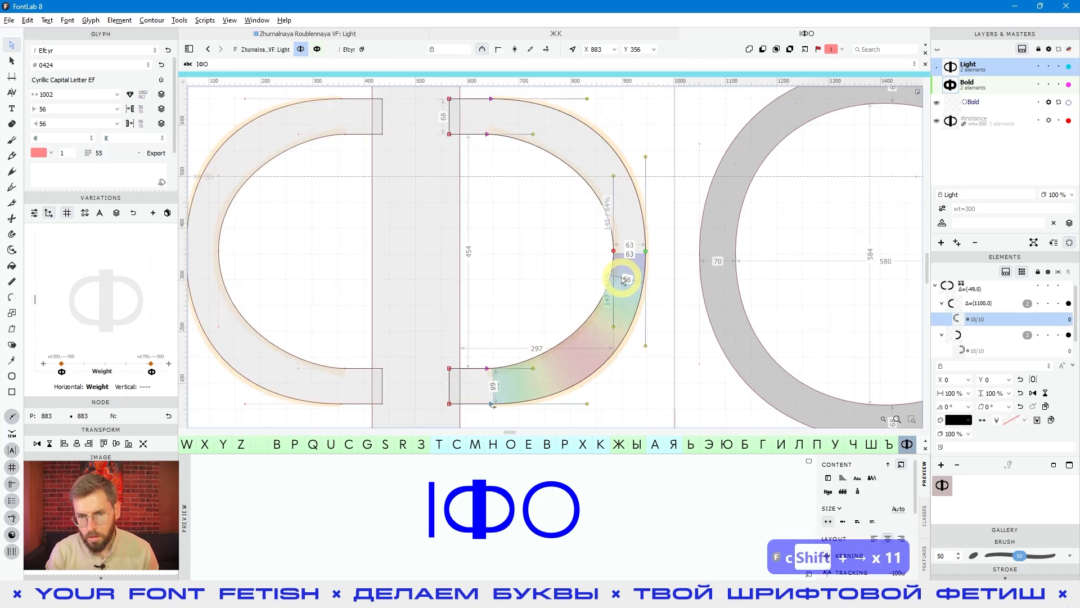
{"action": "key", "text": "shift+Left"}
{"action": "key", "text": "shift+Left"}
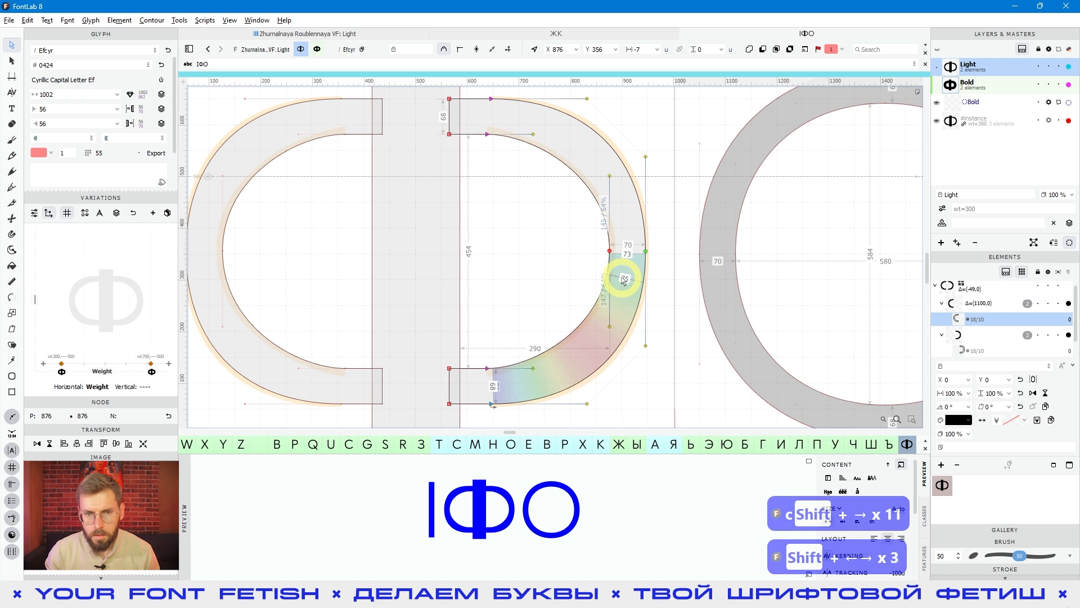
Step: Extend the right bowl's inner contour by moving its upper and lower curve nodes to X 648 and their handles to X 804
{"action": "left_click_drag", "start_coordinate": [475, 124], "coordinate": [520, 375]}
{"action": "key", "text": "shift+Right"}
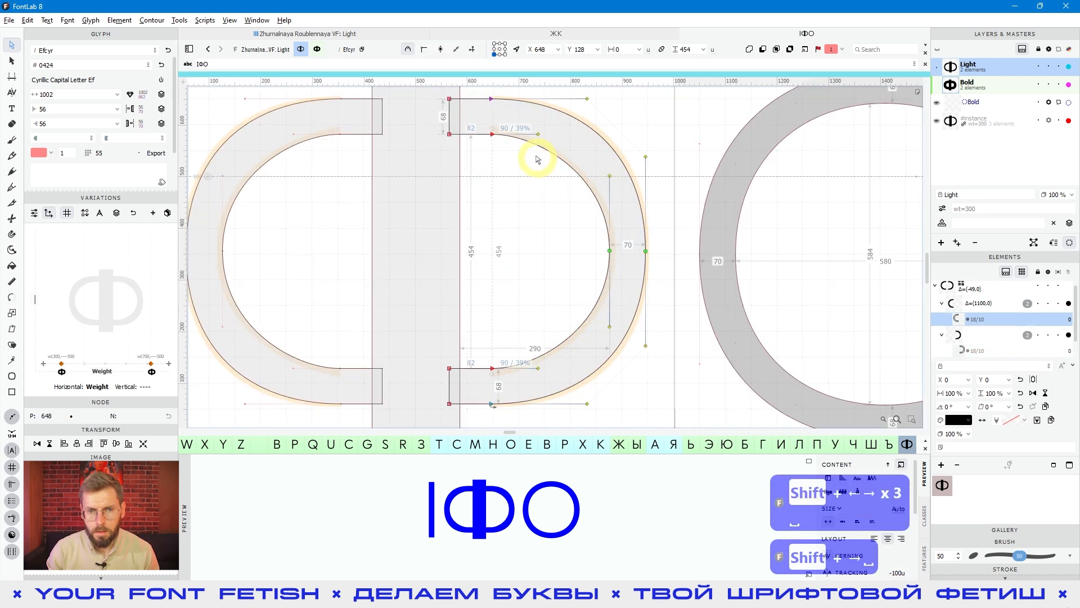
{"action": "left_click_drag", "start_coordinate": [522, 125], "coordinate": [561, 387]}
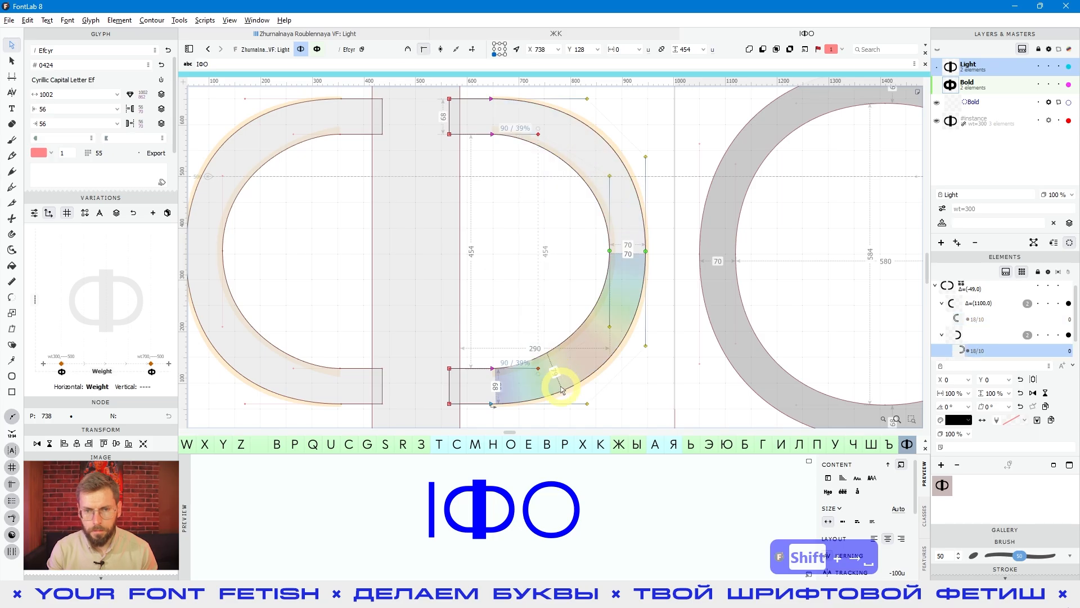
{"action": "key", "text": "shift+Right"}
{"action": "key", "text": "shift+Right"}
{"action": "key", "text": "shift+Right"}
{"action": "key", "text": "shift+Right"}
{"action": "key", "text": "shift+Right"}
{"action": "key", "text": "shift+Right"}
{"action": "key", "text": "shift+Right"}
{"action": "key", "text": "shift+space"}
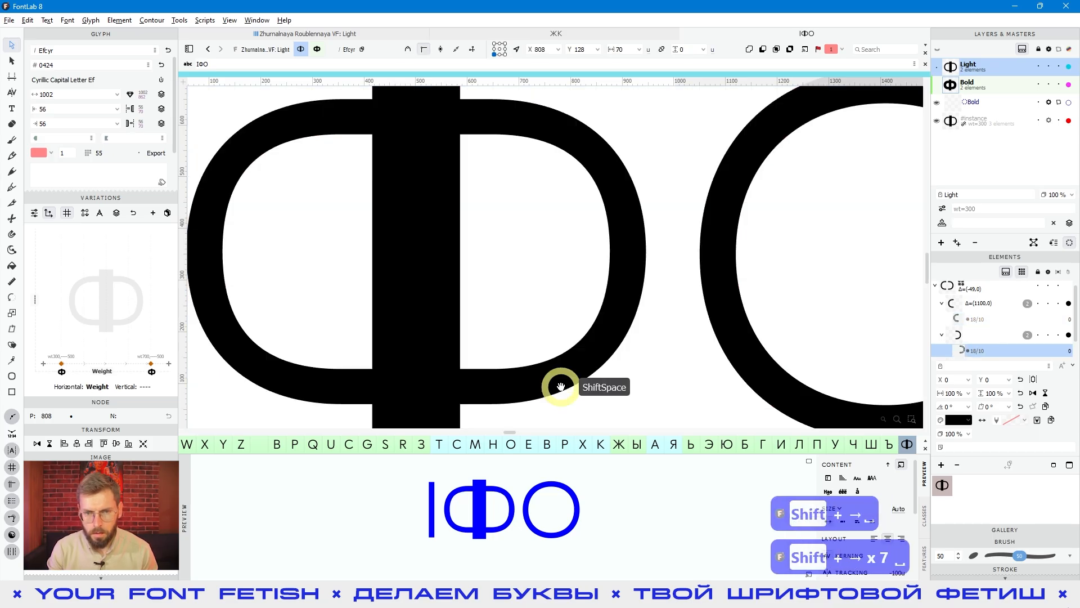
{"action": "key", "text": "shift+Right"}
{"action": "key", "text": "shift+Left"}
{"action": "key", "text": "Left"}
{"action": "key", "text": "Left"}
{"action": "key", "text": "Left"}
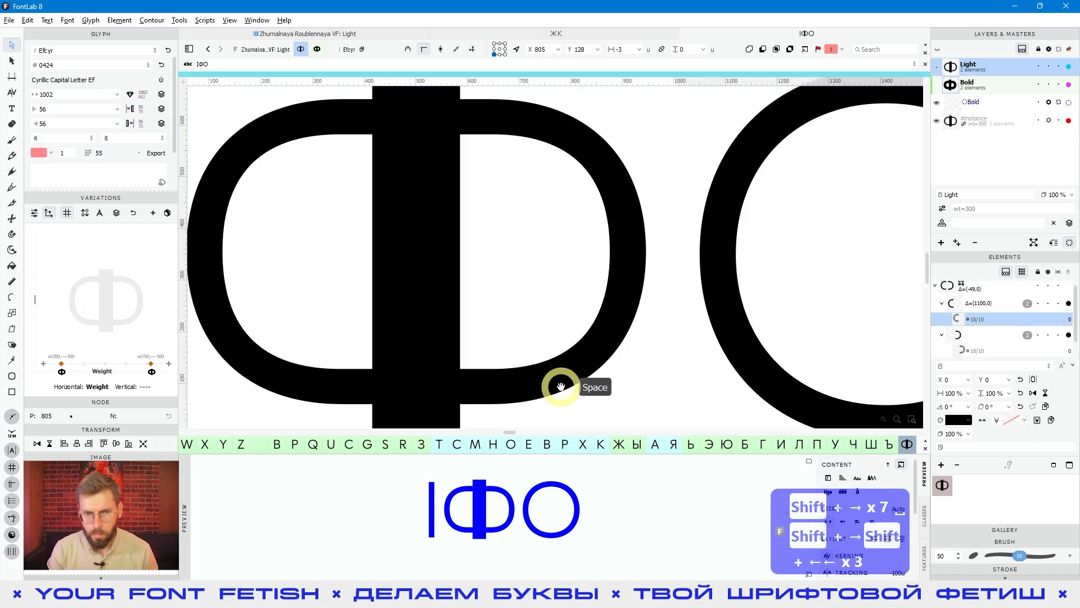
{"action": "key", "text": "Right"}
{"action": "key", "text": "Left"}
{"action": "key", "text": "Left"}
Step: Narrow the Light Ф's stem to 70 units by shifting its right edge inward
{"action": "scroll", "coordinate": [501, 284], "scroll_direction": "down", "scroll_amount": 3}
{"action": "left_click", "coordinate": [478, 261]}
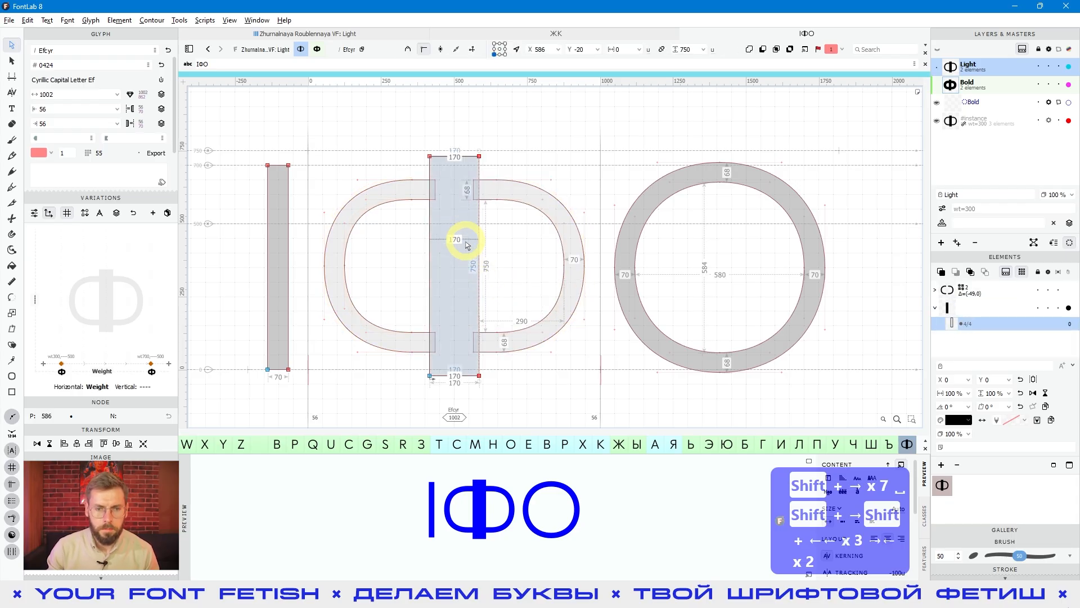
{"action": "scroll", "coordinate": [476, 243], "scroll_direction": "up", "scroll_amount": 3}
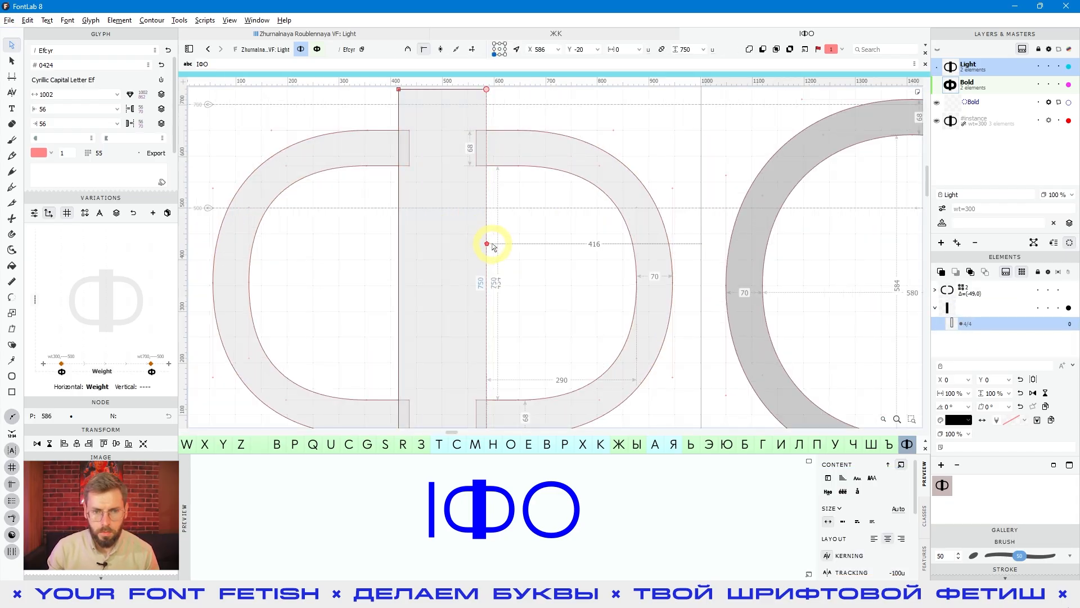
{"action": "key", "text": "shift"}
{"action": "key", "text": "shift+Left"}
{"action": "key", "text": "shift+Left"}
{"action": "key", "text": "shift+Left"}
{"action": "key", "text": "shift+Left"}
{"action": "key", "text": "shift+Left"}
{"action": "key", "text": "shift+Left"}
{"action": "key", "text": "shift+Left"}
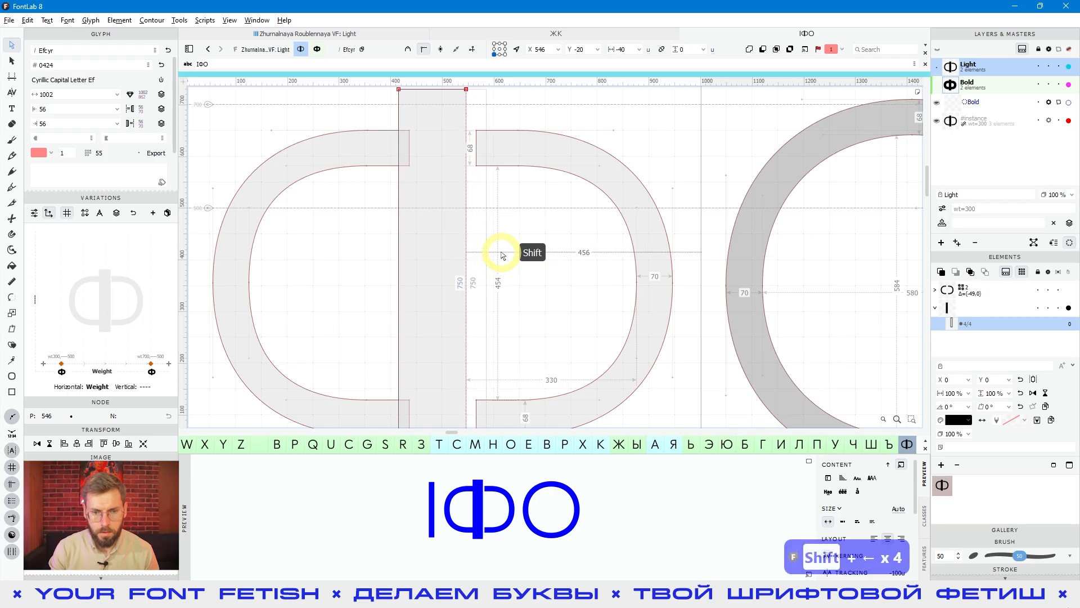
{"action": "key", "text": "alt"}
{"action": "scroll", "coordinate": [443, 288], "scroll_direction": "down", "scroll_amount": 1}
{"action": "scroll", "coordinate": [443, 288], "scroll_direction": "down", "scroll_amount": 2}
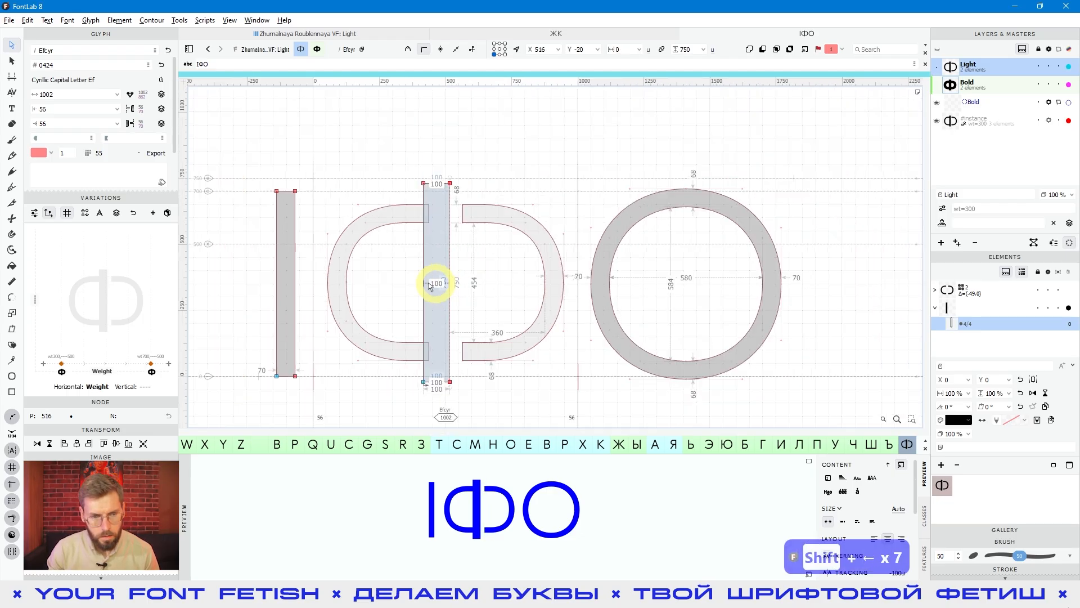
{"action": "key", "text": "shift"}
{"action": "key", "text": "shift+Left"}
{"action": "key", "text": "shift+Left"}
{"action": "key", "text": "shift+Left"}
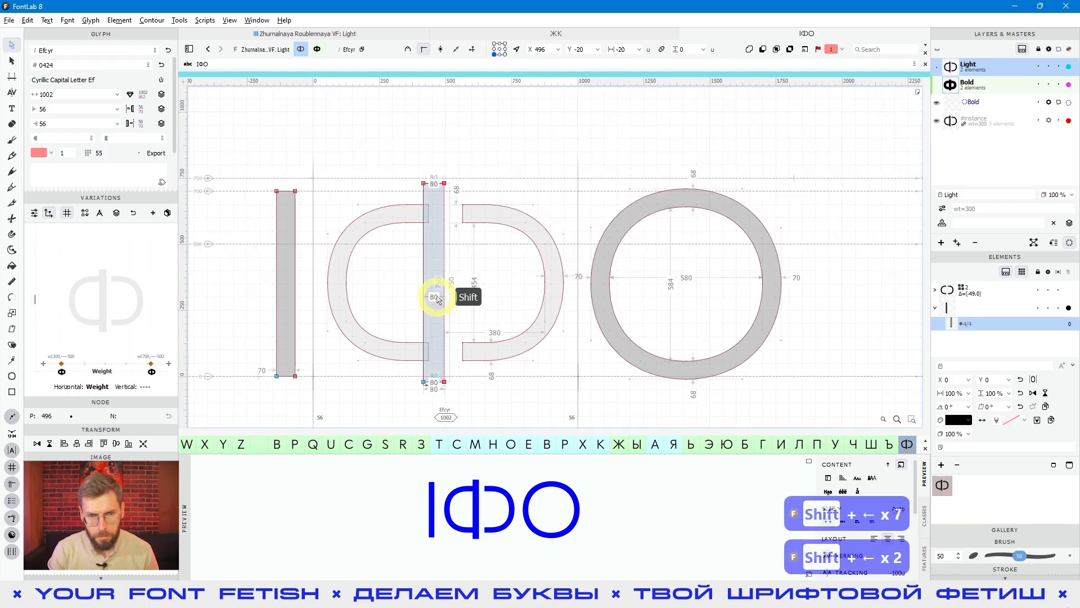
{"action": "left_click", "coordinate": [451, 301]}
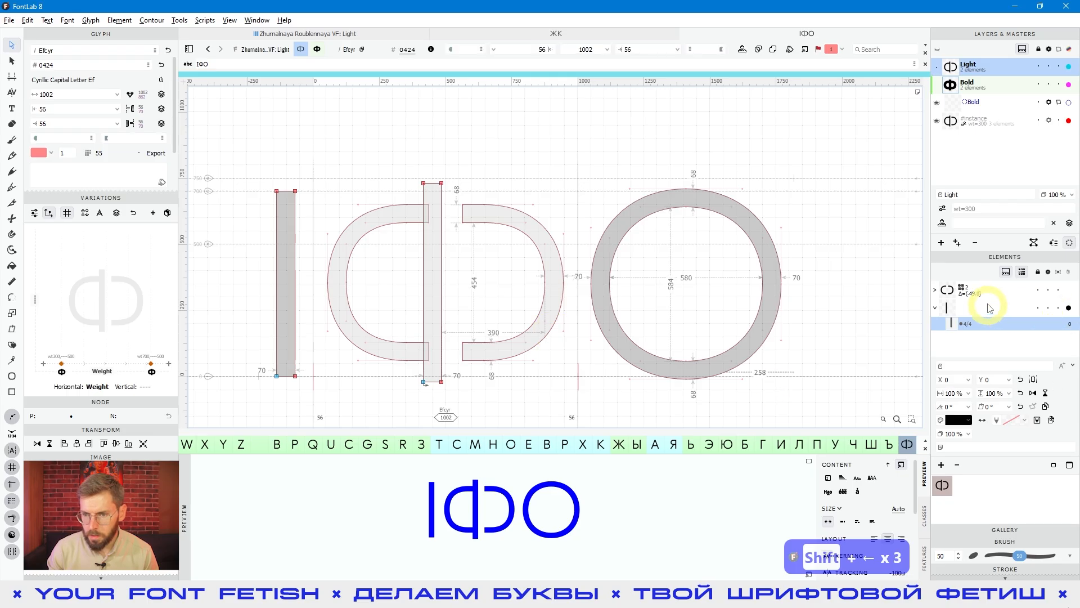
Step: Select the stem and bowl group as elements and align them on their horizontal centres
{"action": "key", "text": "v"}
{"action": "left_click", "coordinate": [510, 397]}
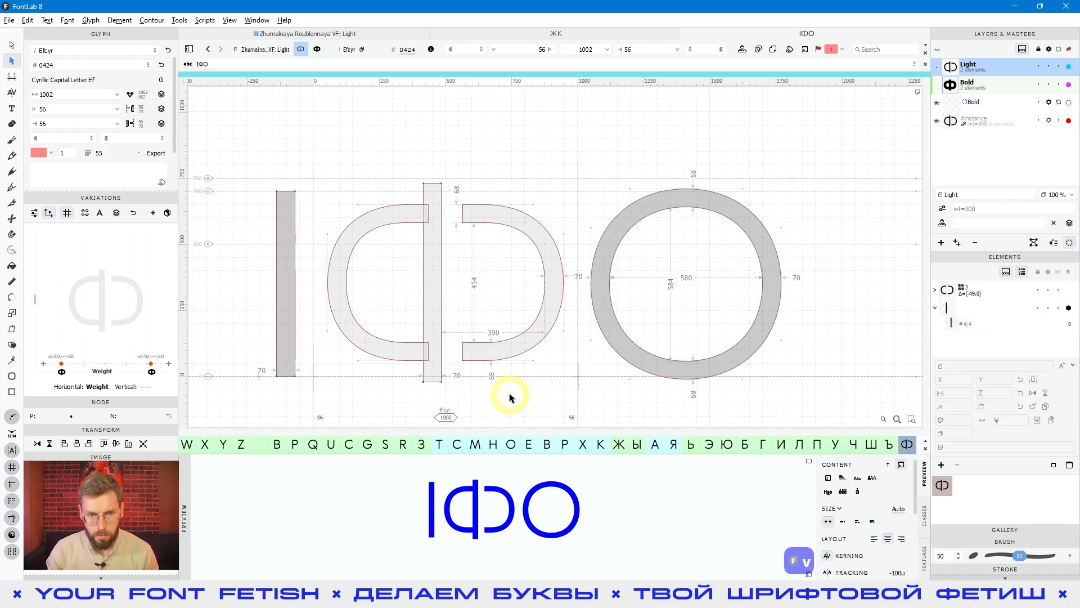
{"action": "key", "text": "ctrl+a"}
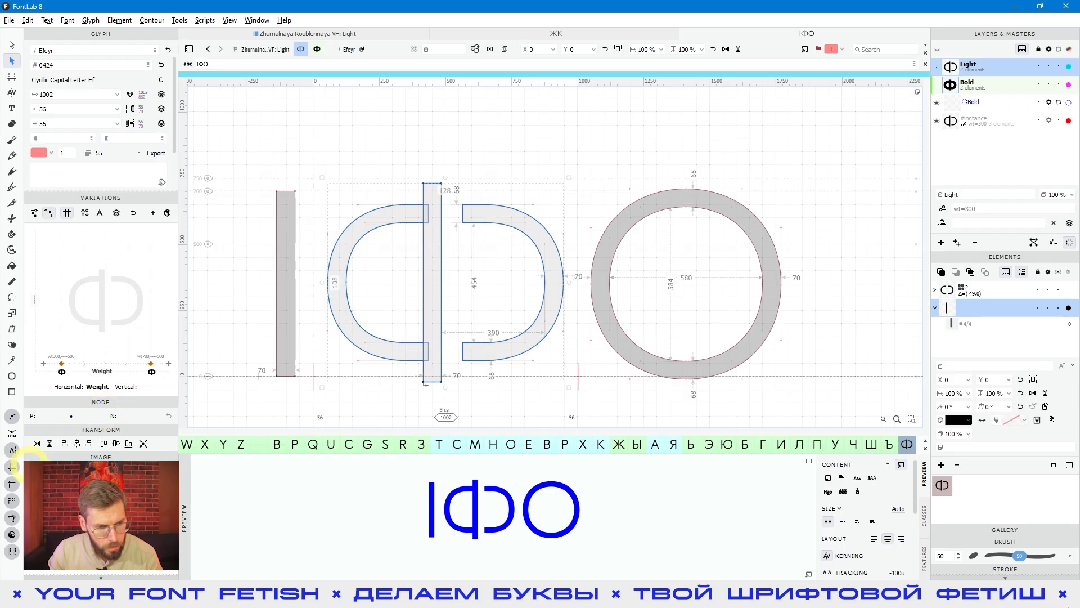
{"action": "left_click", "coordinate": [77, 443]}
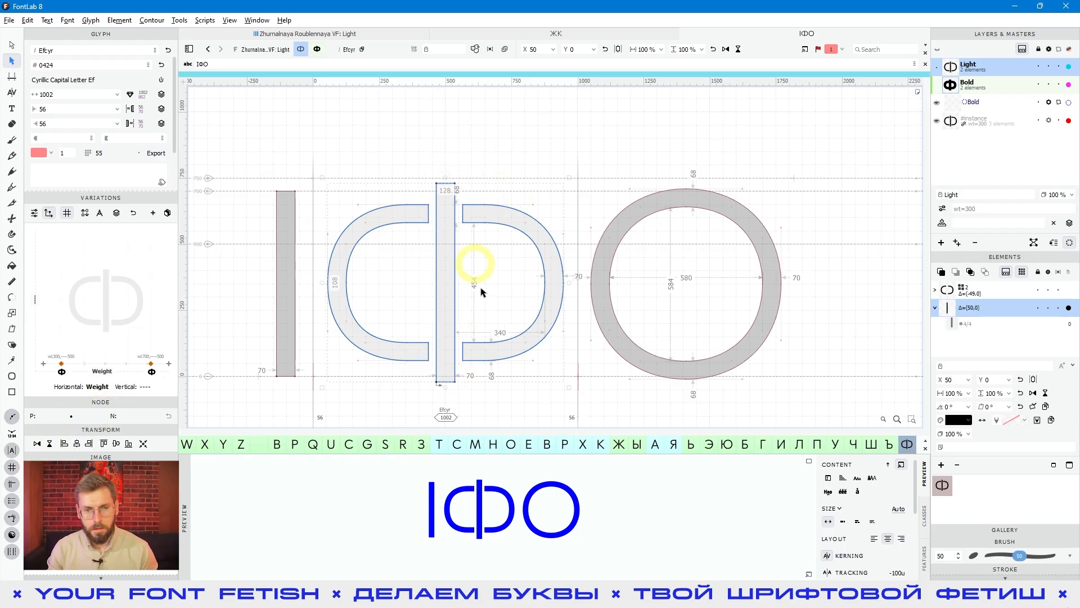
Step: Preview the filled Light Ф and compare its bowls and stem with the Bold master
{"action": "key", "text": "a"}
{"action": "key", "text": "space"}
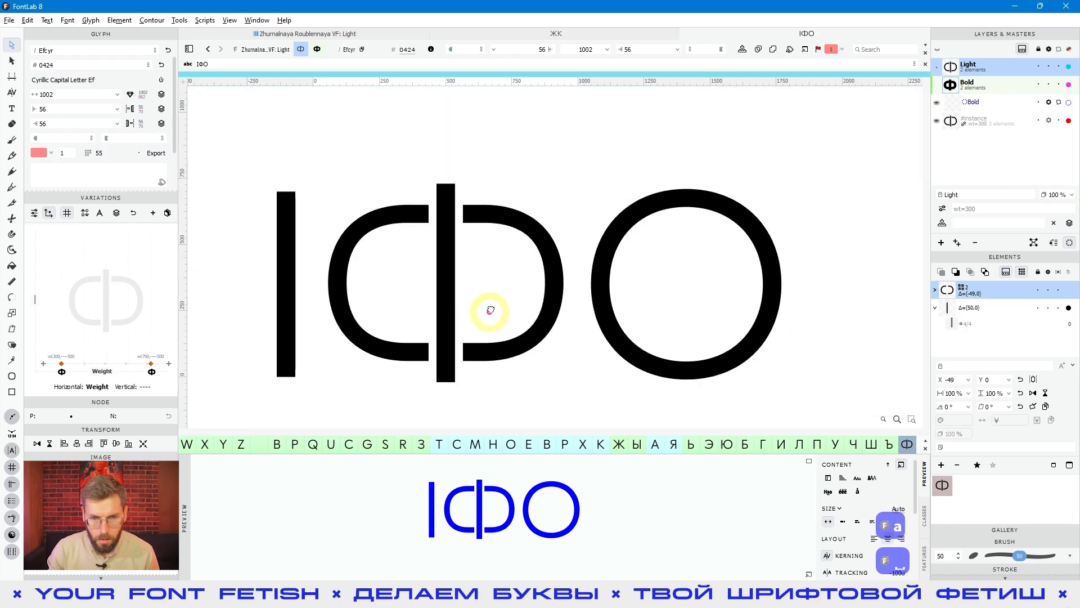
{"action": "left_click_drag", "start_coordinate": [579, 314], "coordinate": [605, 311]}
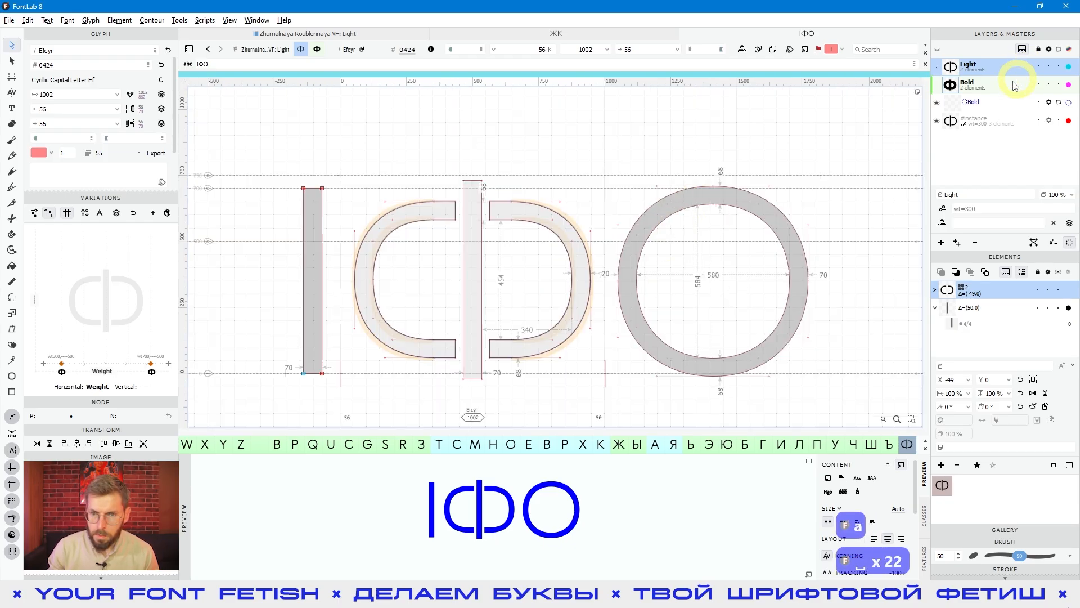
{"action": "left_click", "coordinate": [979, 88]}
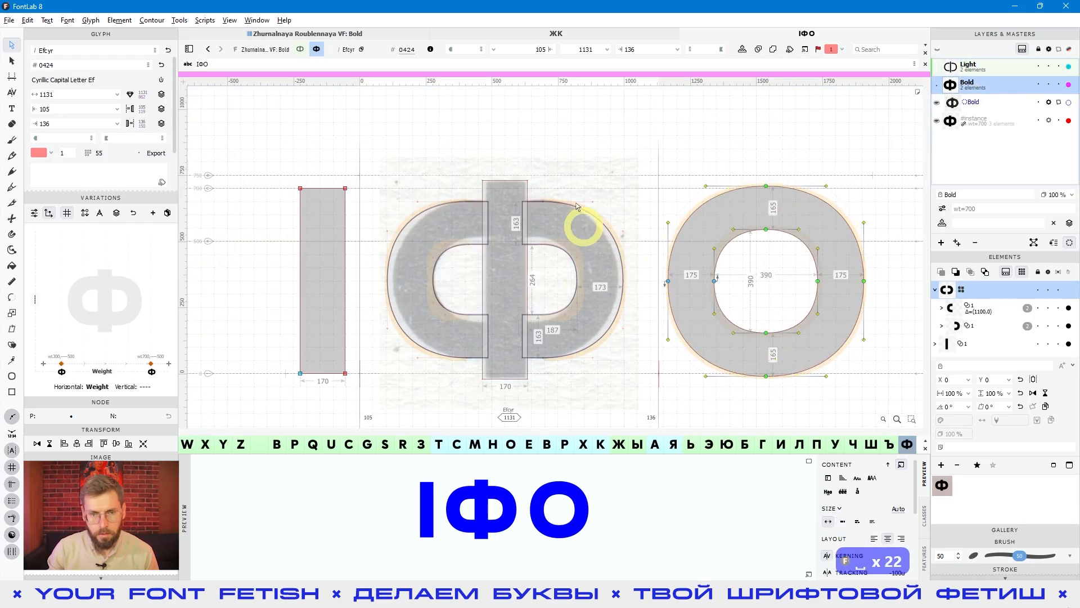
{"action": "left_click", "coordinate": [973, 67]}
Step: Examine the Light Ф's bowl group and the nodes of its left and right linked elements
{"action": "key", "text": "v"}
{"action": "left_click", "coordinate": [570, 378]}
{"action": "left_click", "coordinate": [579, 293]}
{"action": "key", "text": "a"}
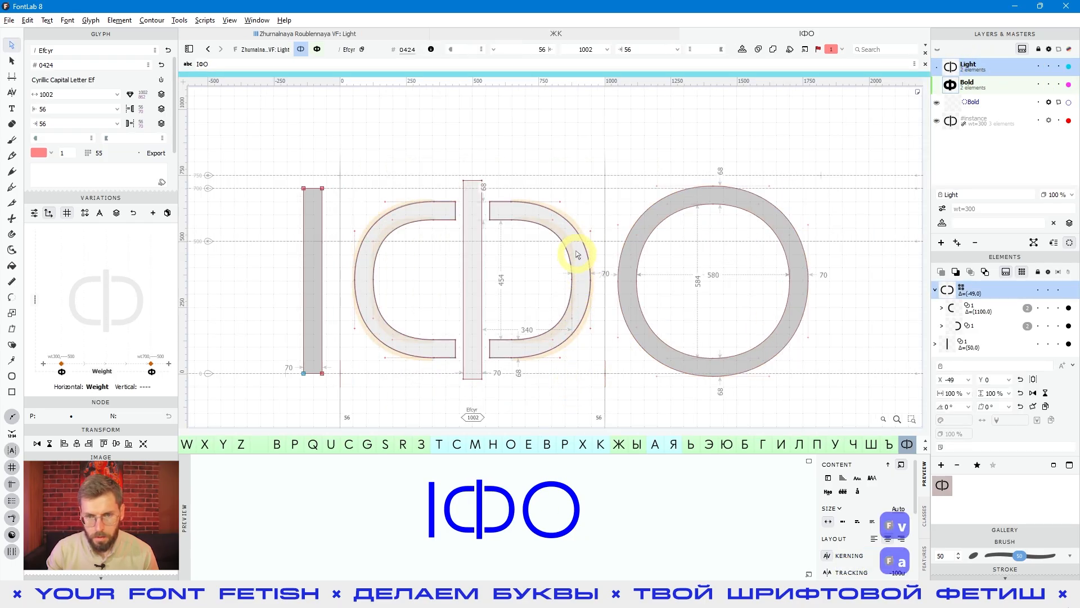
{"action": "left_click", "coordinate": [508, 210]}
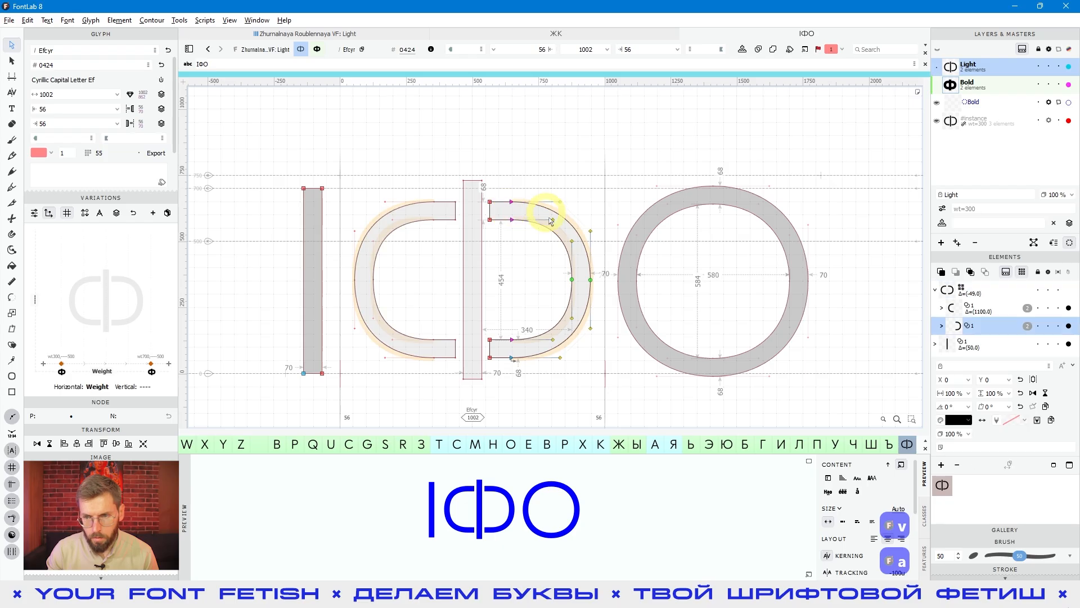
{"action": "left_click", "coordinate": [947, 290]}
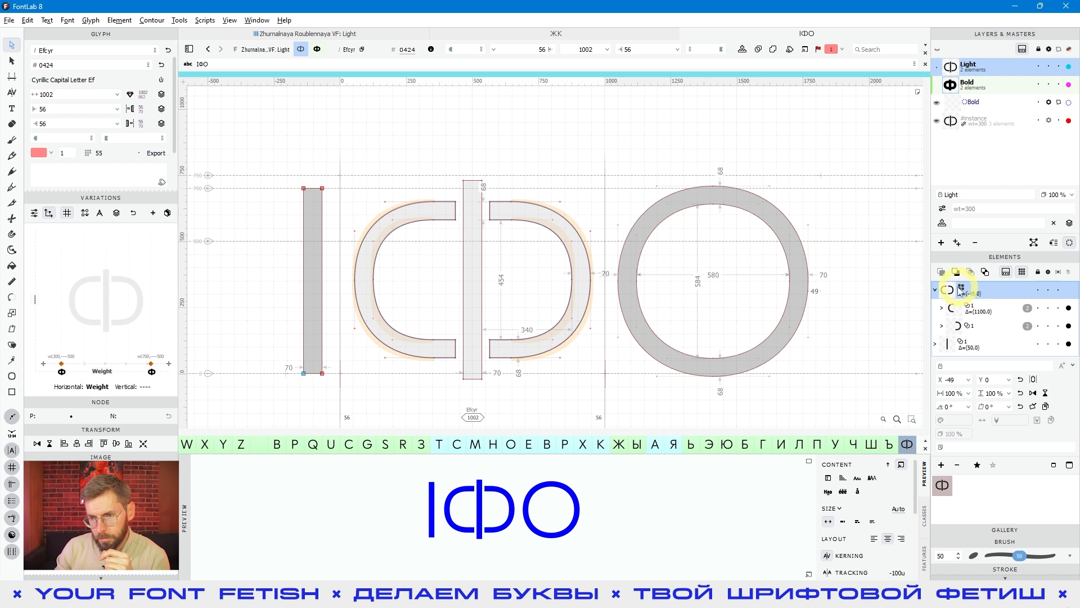
{"action": "left_click", "coordinate": [567, 233]}
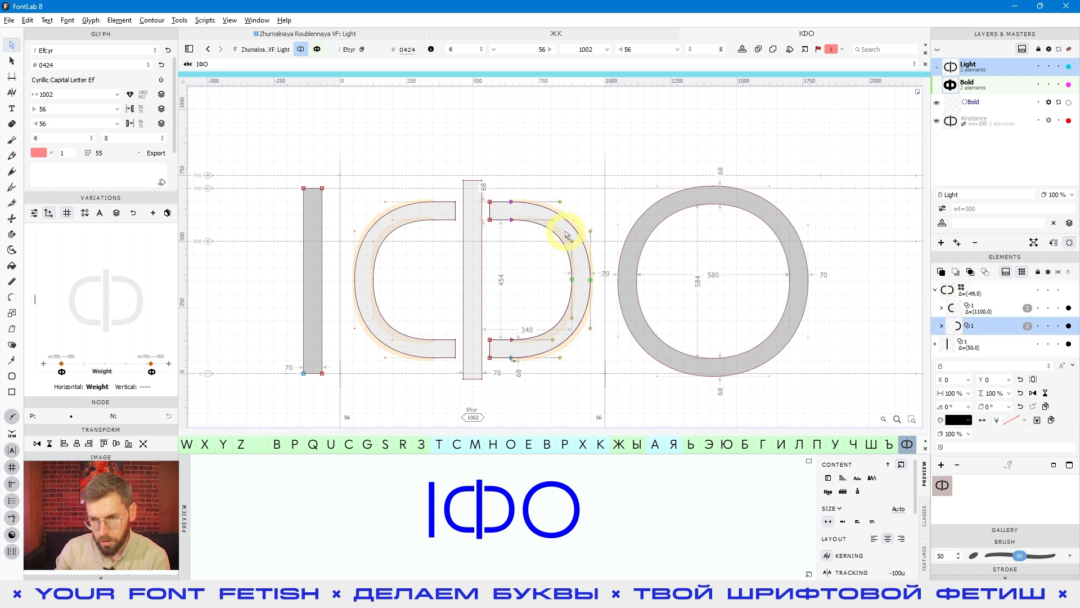
{"action": "left_click", "coordinate": [972, 308]}
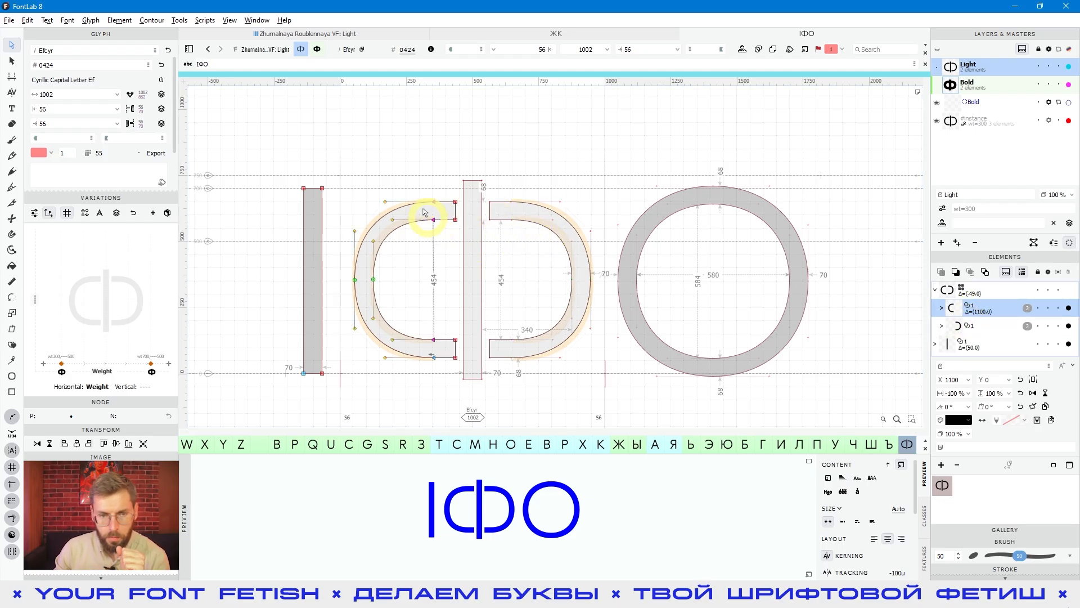
{"action": "key", "text": "ctrl+a"}
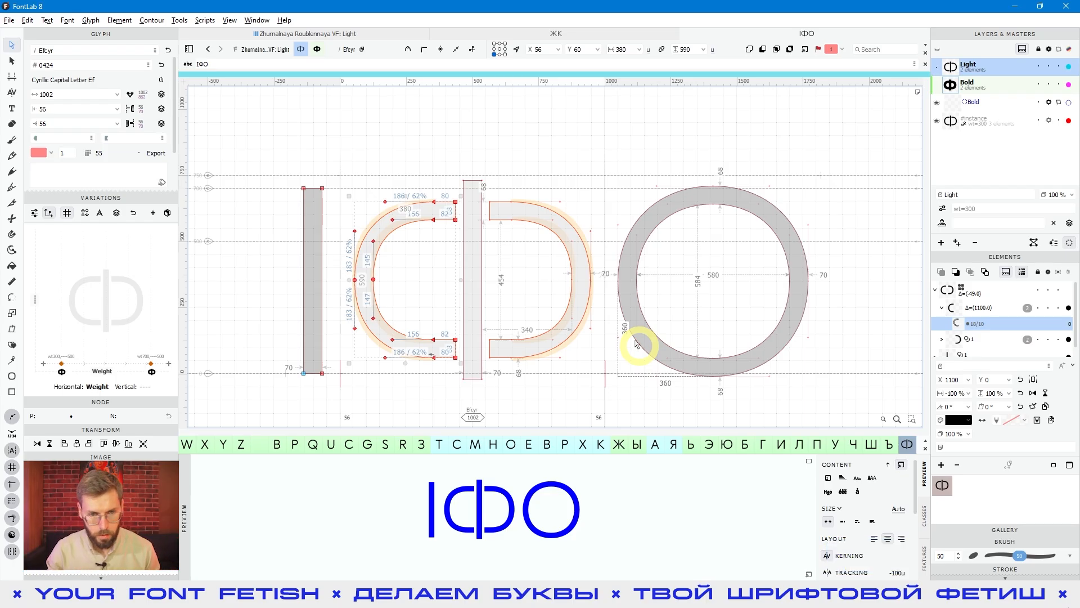
Step: Try shifting the Light Ф's left bowl sideways as a separate element
{"action": "left_click", "coordinate": [413, 254]}
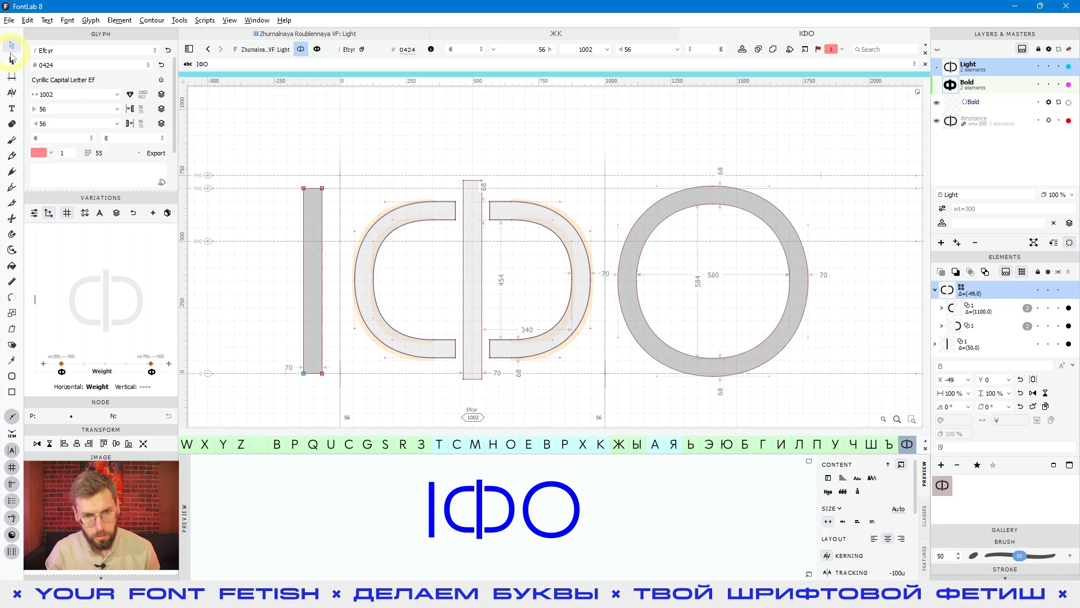
{"action": "key", "text": "v"}
{"action": "left_click", "coordinate": [367, 274]}
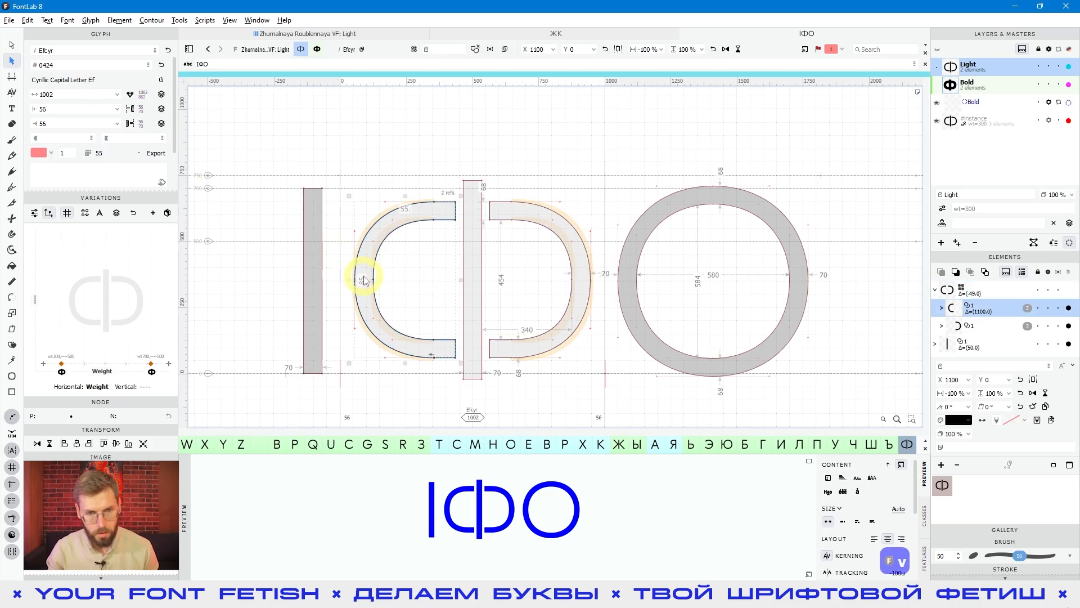
{"action": "key", "text": "shift+Right"}
{"action": "key", "text": "shift+Right"}
{"action": "key", "text": "shift+Left"}
{"action": "key", "text": "shift+Left"}
{"action": "key", "text": "shift+Left"}
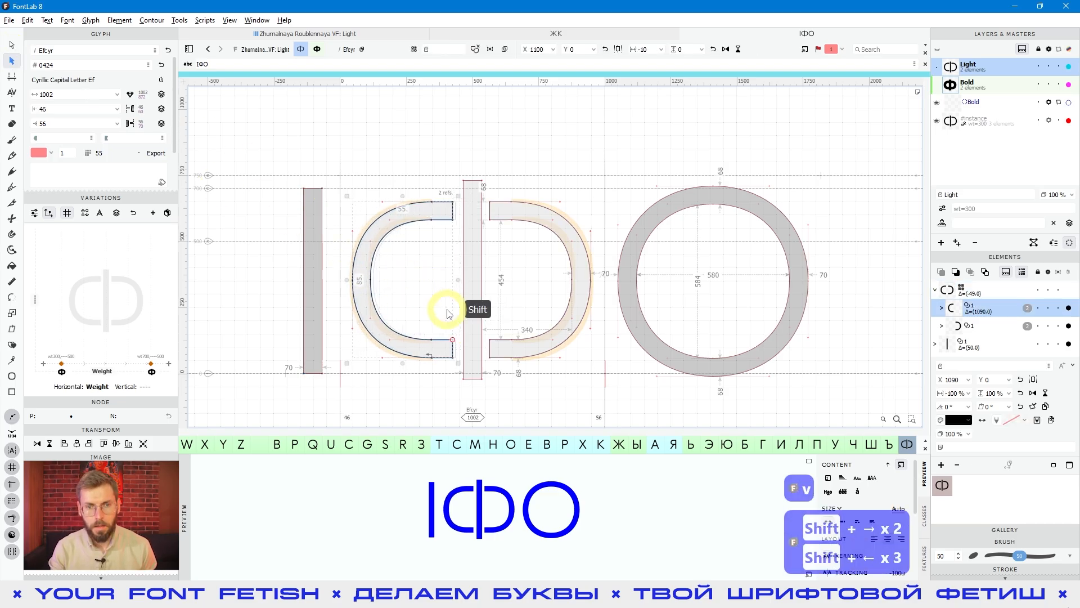
{"action": "key", "text": "shift+Right"}
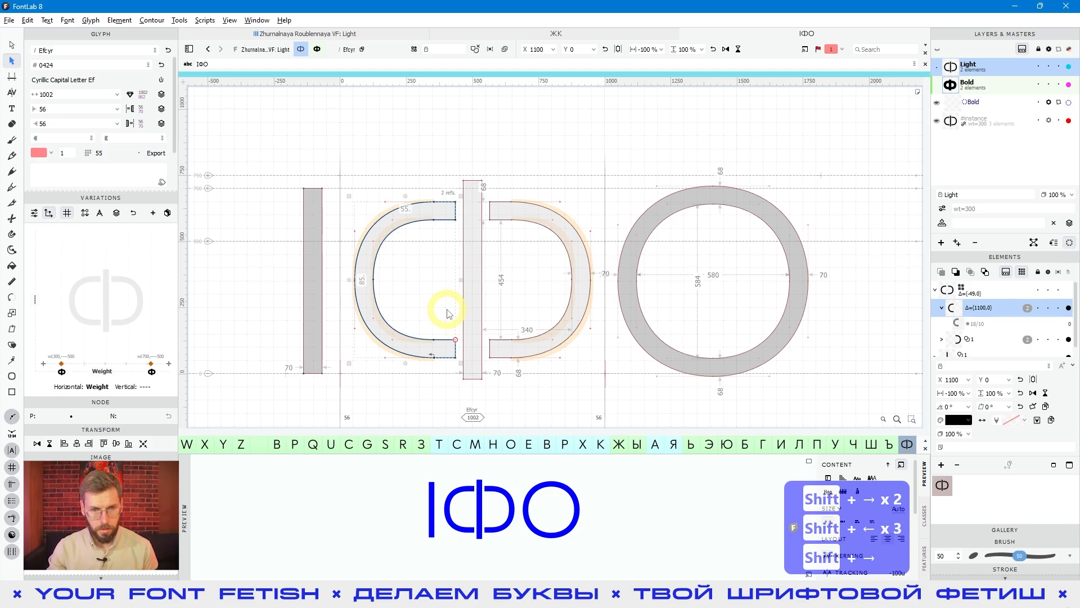
Step: Shift the Light Ф's left bowl contour 40 units inward to X 96, updating the linked bowl, and preview the filled letter
{"action": "key", "text": "a"}
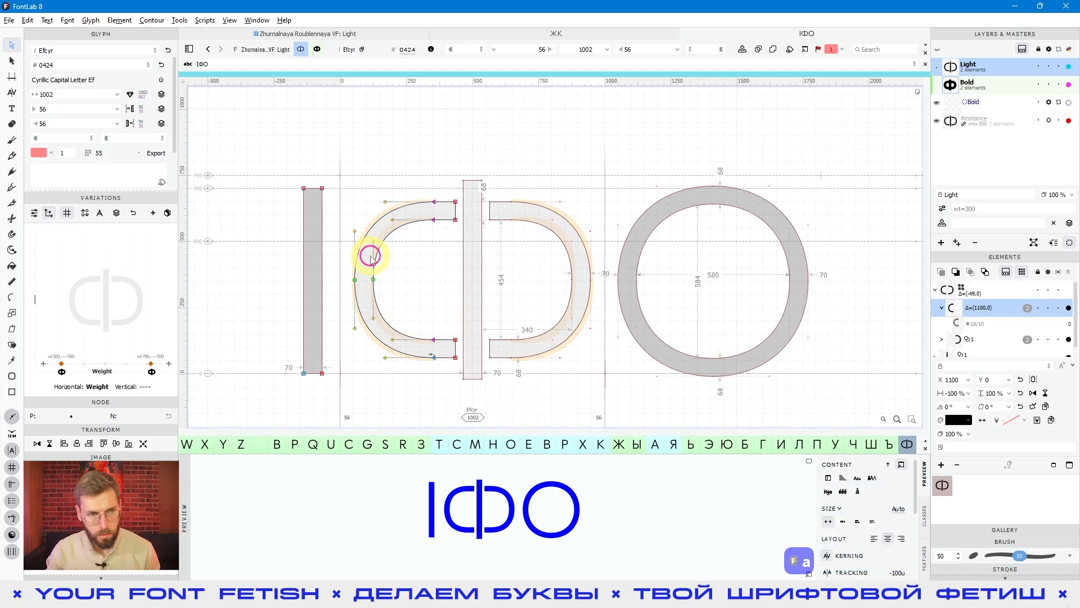
{"action": "double_click", "coordinate": [386, 242]}
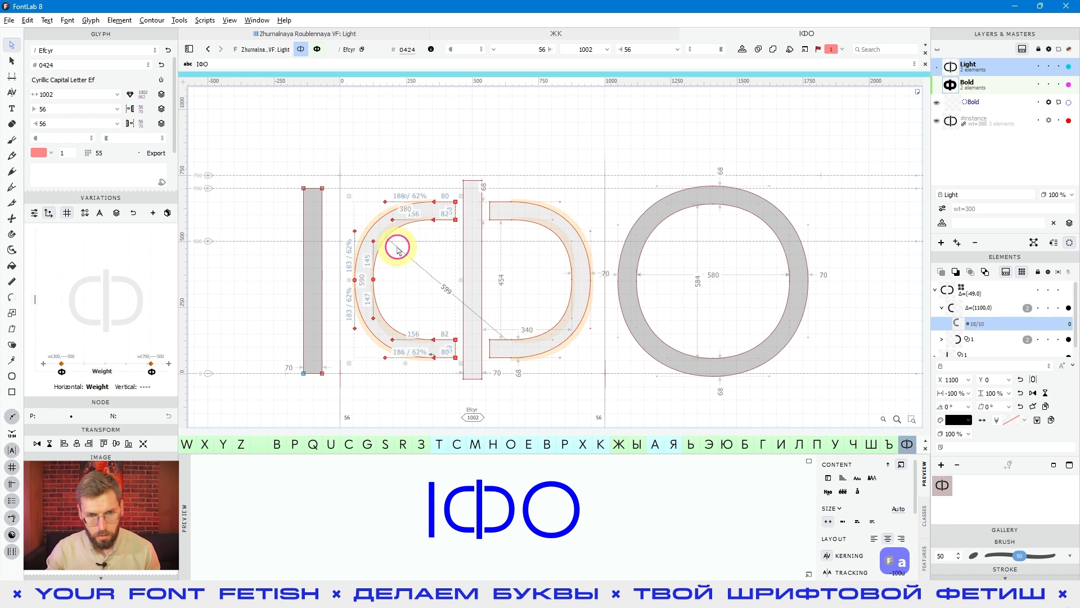
{"action": "key", "text": "shift+Right"}
{"action": "key", "text": "shift+Right"}
{"action": "key", "text": "shift+Right"}
{"action": "key", "text": "shift+Right"}
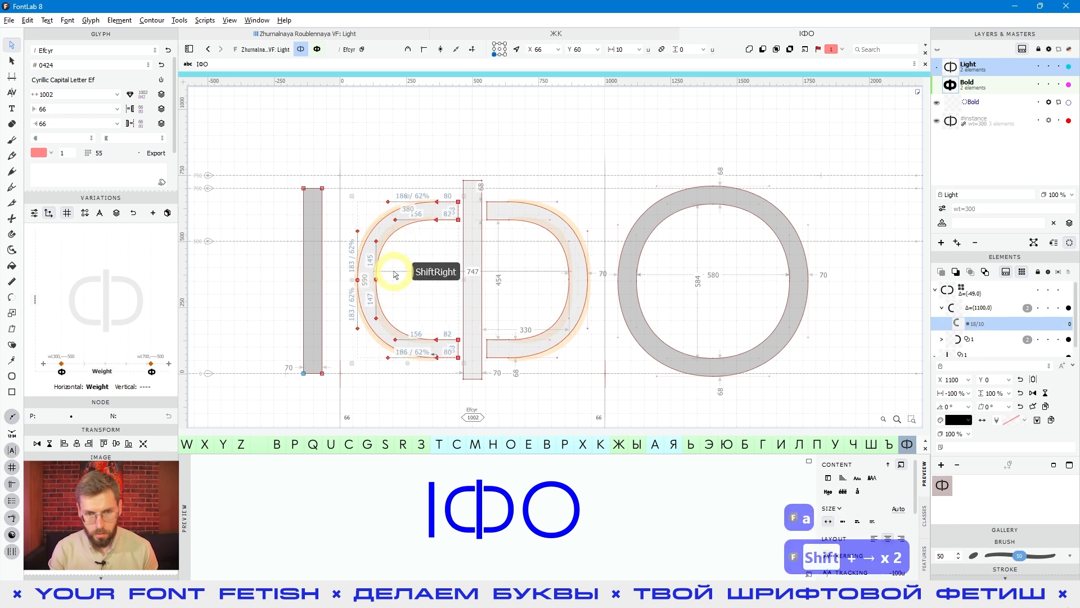
{"action": "key", "text": "space"}
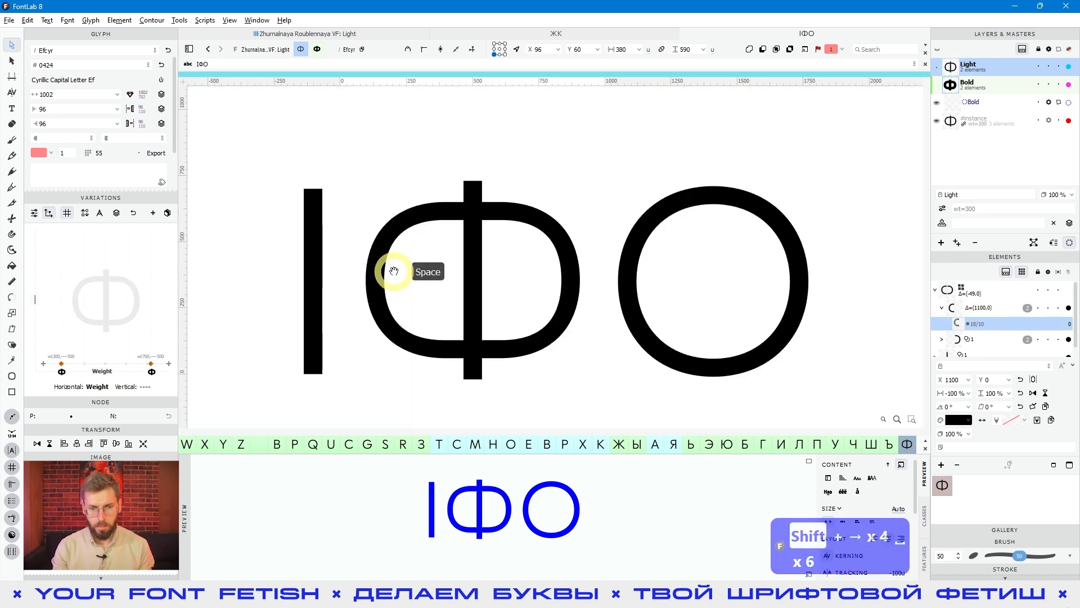
Step: Shift the left bowl's upper and lower curve-to-straight nodes 20 units toward the stem, to X 414, and preview the result
{"action": "left_click_drag", "start_coordinate": [448, 188], "coordinate": [448, 374]}
{"action": "key", "text": "space"}
{"action": "key", "text": "shift+Right"}
{"action": "key", "text": "shift+Right"}
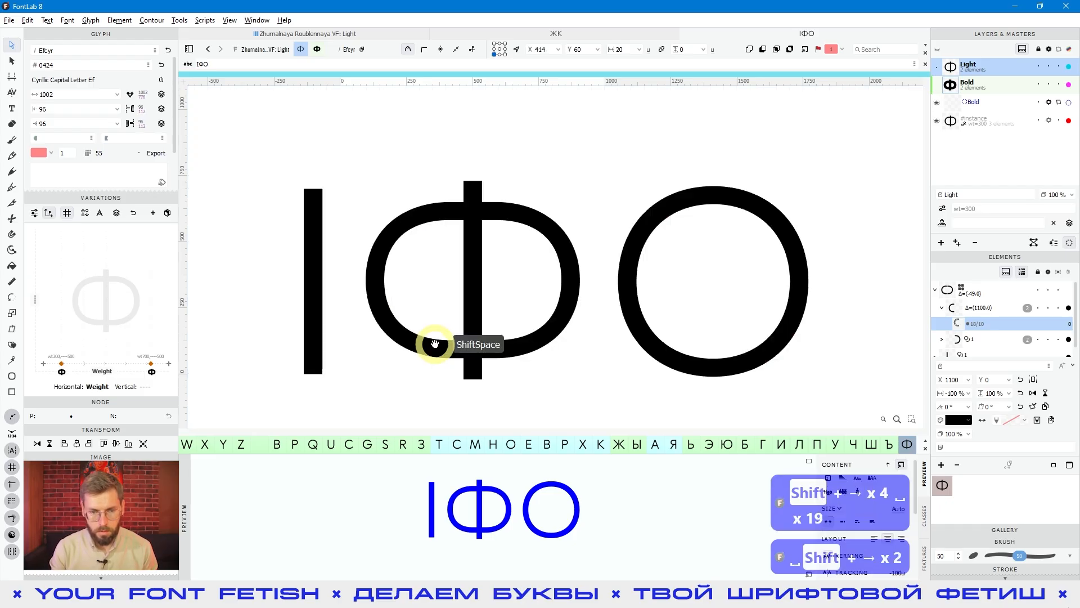
{"action": "key", "text": "shift+Left"}
{"action": "key", "text": "shift+Right"}
{"action": "key", "text": "space"}
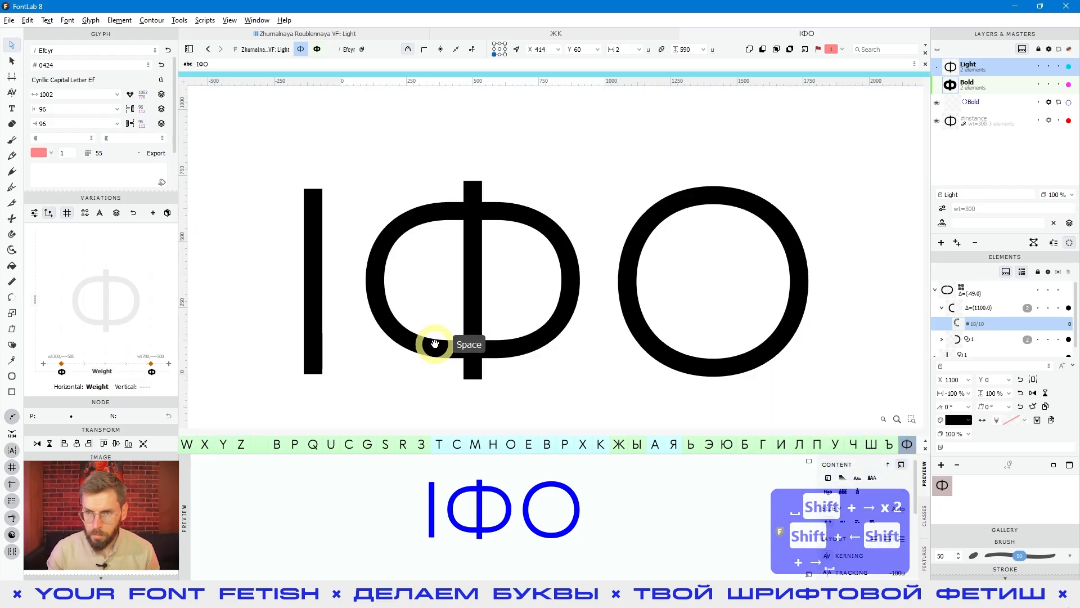
Step: Overlay the Bold outline on the Light Ф without the scan and compare their stems at both ends
{"action": "left_click", "coordinate": [941, 86]}
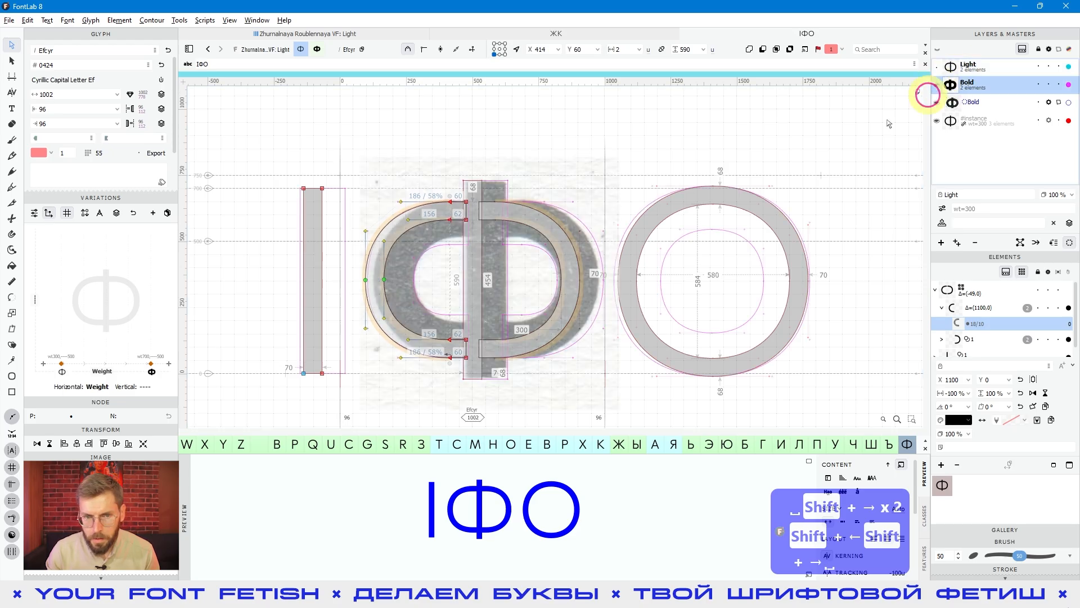
{"action": "scroll", "coordinate": [502, 200], "scroll_direction": "up", "scroll_amount": 5}
{"action": "left_click", "coordinate": [936, 103]}
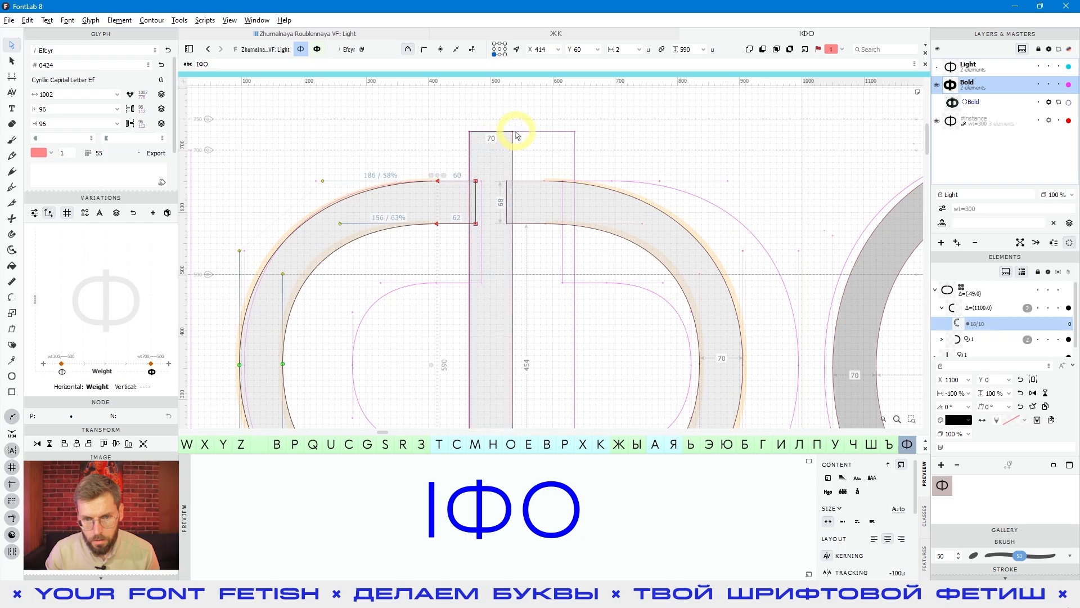
{"action": "scroll", "coordinate": [548, 174], "scroll_direction": "down", "scroll_amount": 5}
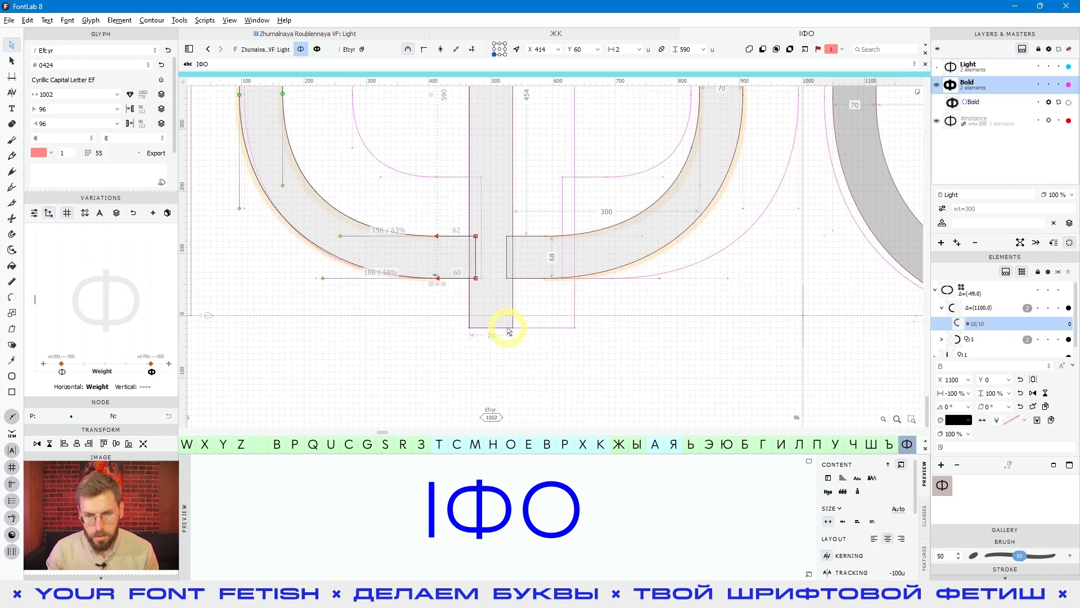
{"action": "scroll", "coordinate": [508, 331], "scroll_direction": "down", "scroll_amount": 5}
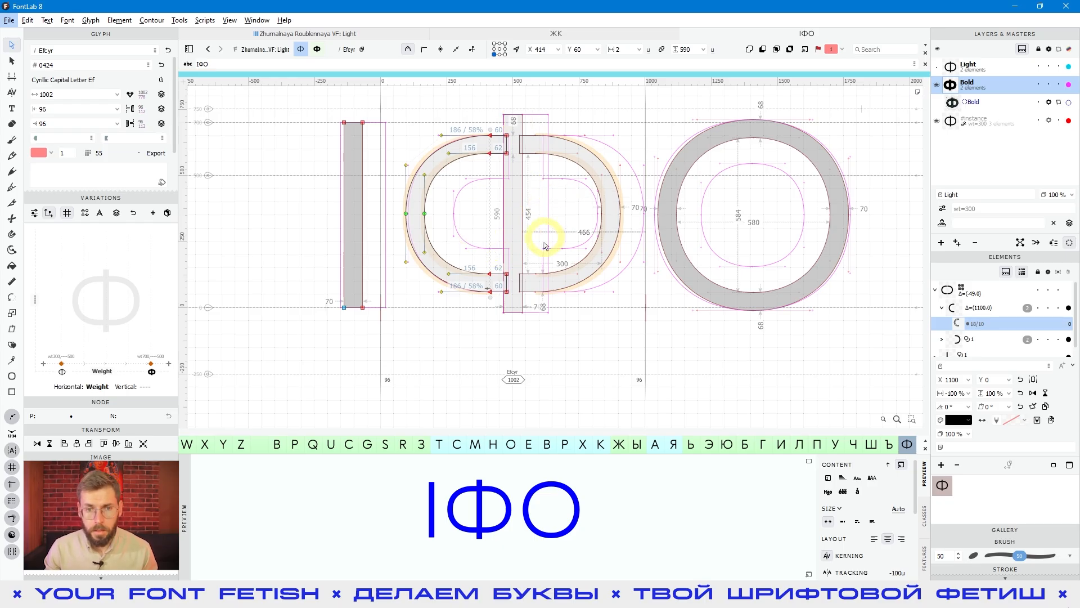
Step: Turn off the Bold overlay and set the variation preview to weight 700
{"action": "left_click", "coordinate": [950, 83]}
{"action": "left_click_drag", "start_coordinate": [82, 363], "coordinate": [202, 366]}
{"action": "left_click", "coordinate": [596, 326]}
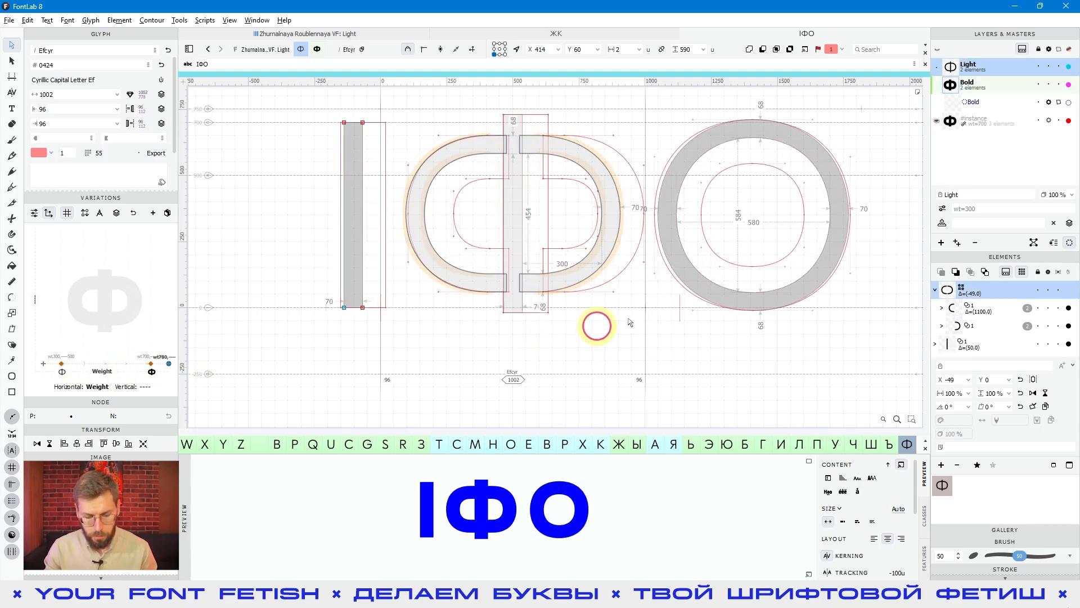
Step: Autospace the Light Ф and preview it filled between I and O
{"action": "key", "text": "semicolon"}
{"action": "key", "text": "space"}
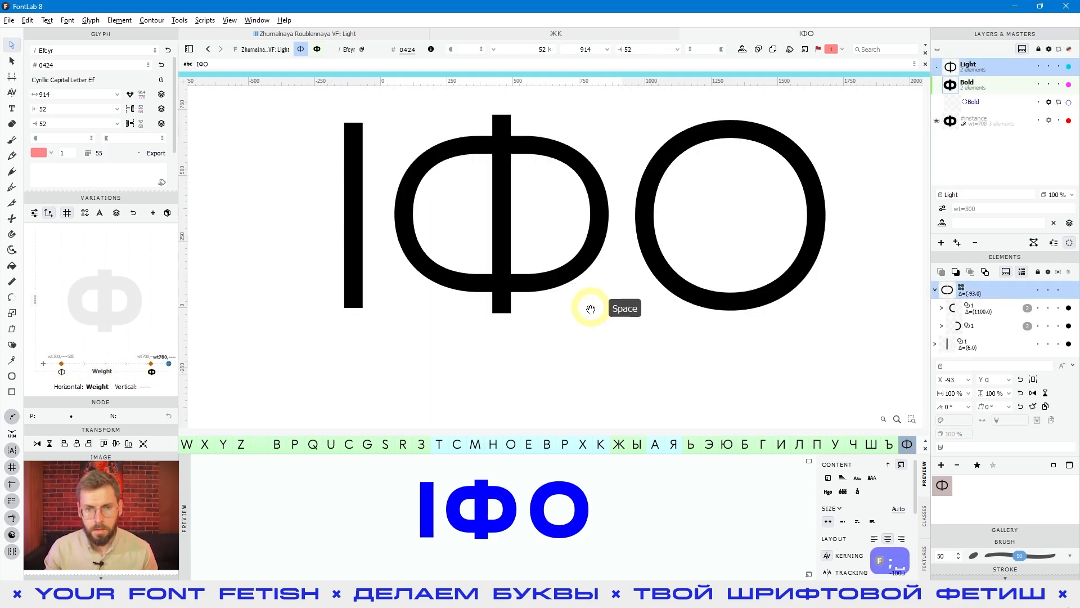
{"action": "left_click_drag", "start_coordinate": [590, 306], "coordinate": [620, 326]}
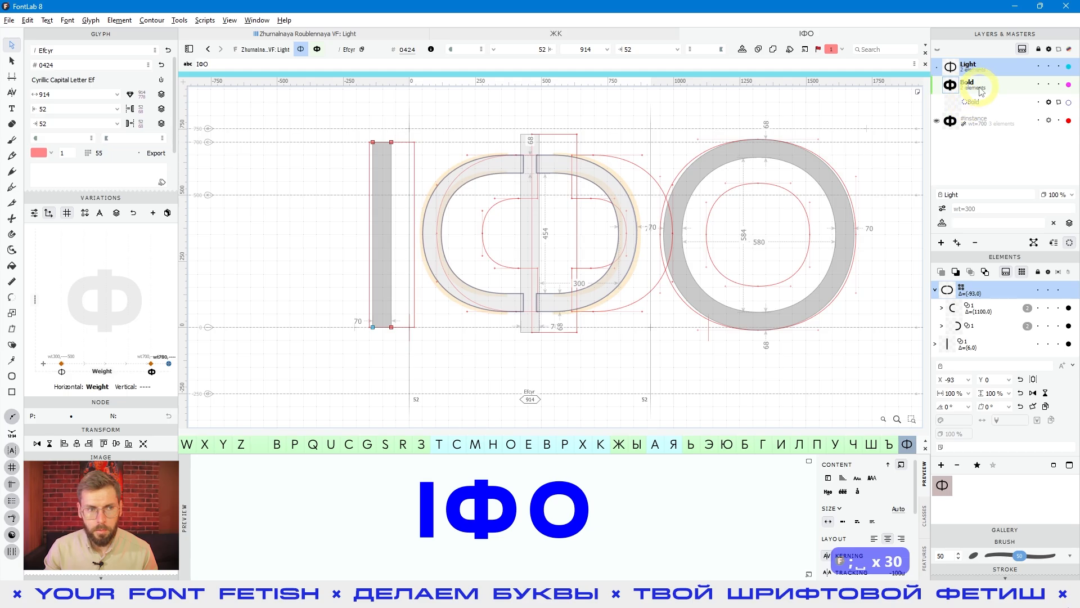
Step: Link the Ф's left and right sidebearings to the letter O in the Bold master
{"action": "left_click", "coordinate": [981, 92]}
{"action": "left_click", "coordinate": [79, 109]}
{"action": "type", "text": "0"}
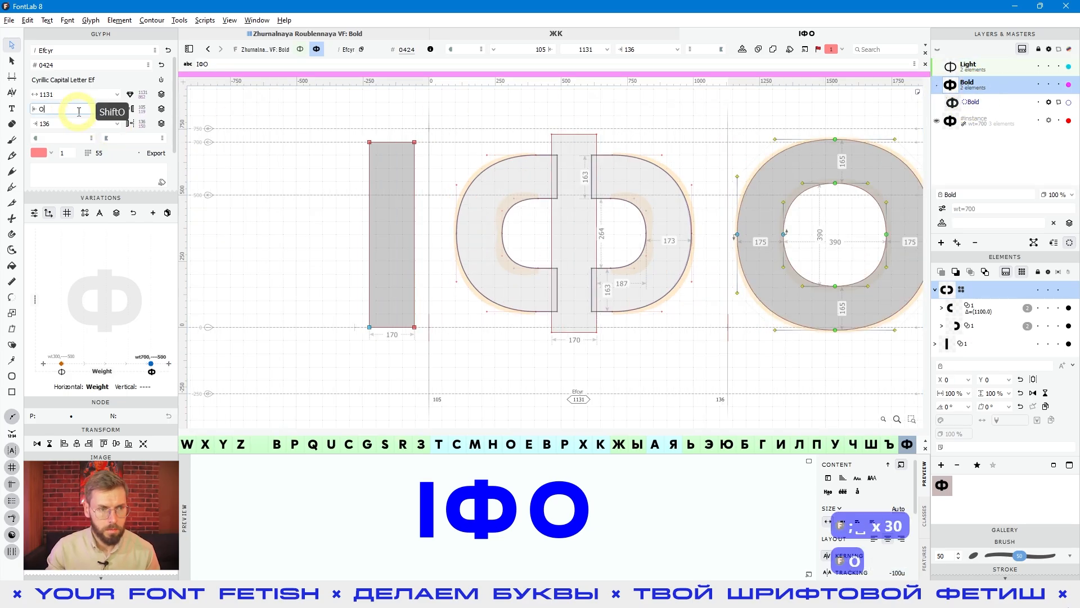
{"action": "left_click", "coordinate": [67, 121]}
{"action": "type", "text": "0"}
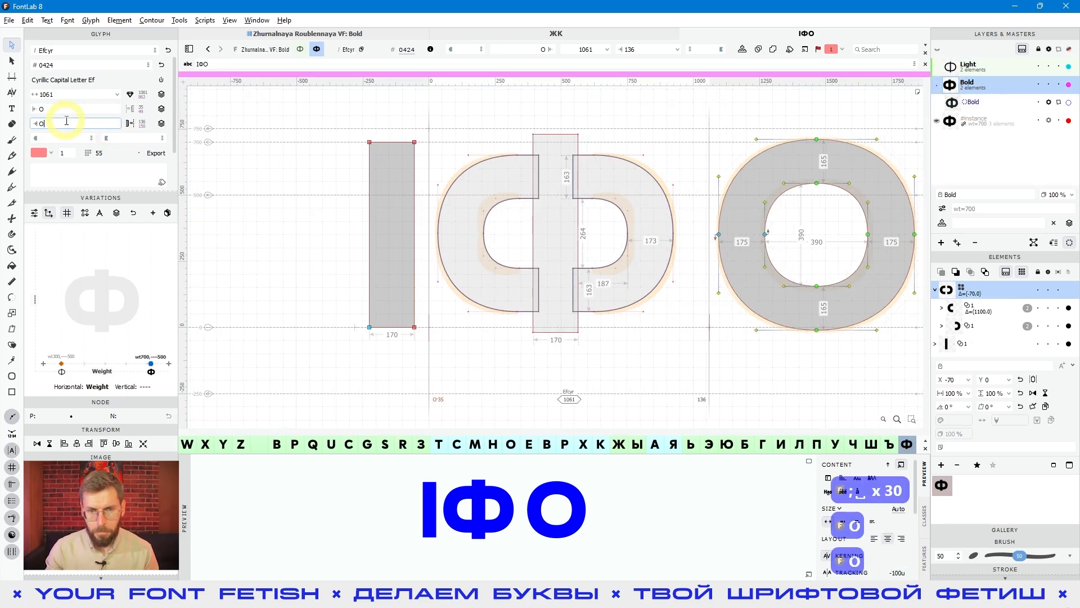
{"action": "key", "text": "Return"}
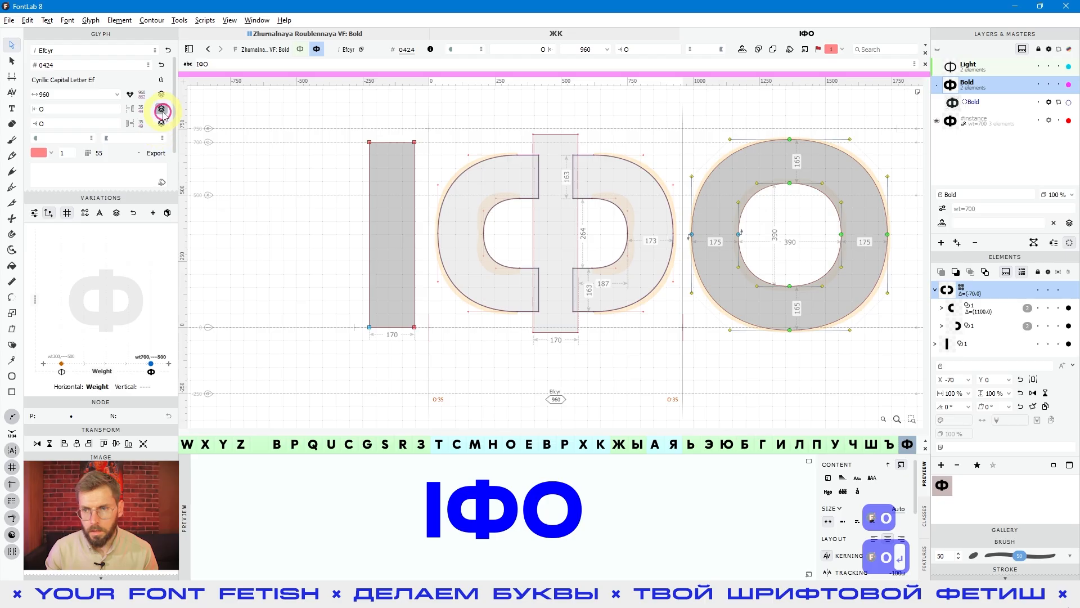
Step: Return to the Light master, set the variation preview to weight 315, and replace the sample text with ФОТО
{"action": "left_click", "coordinate": [969, 67]}
{"action": "mouse_move", "coordinate": [62, 363]}
{"action": "left_mouse_down"}
{"action": "mouse_move", "coordinate": [176, 361]}
{"action": "mouse_move", "coordinate": [65, 364]}
{"action": "left_mouse_up"}
{"action": "left_click", "coordinate": [13, 108]}
{"action": "key", "text": "ctrl+a"}
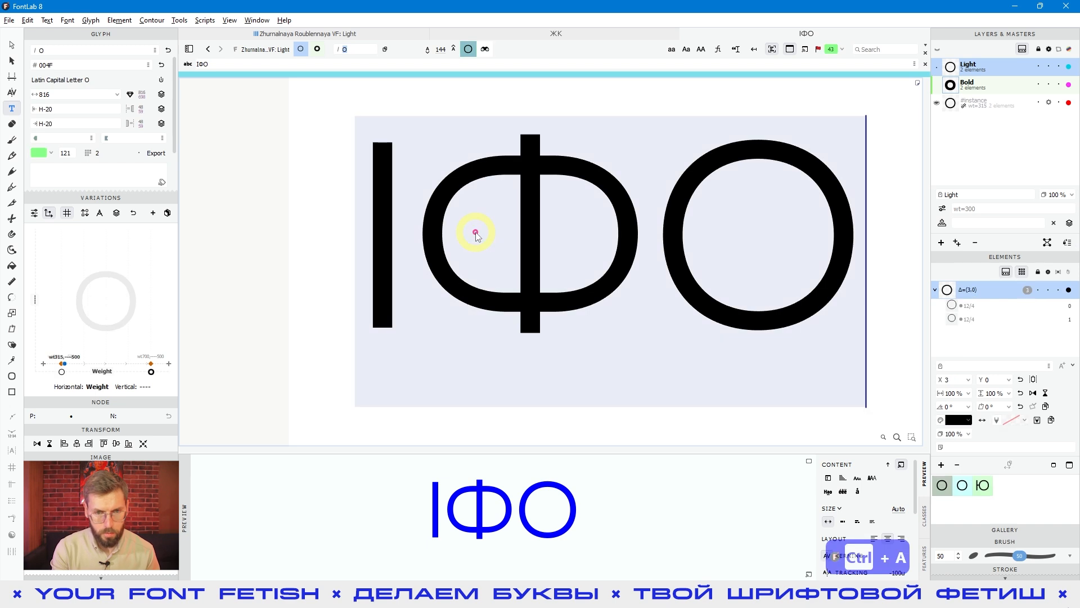
{"action": "type", "text": "AJNJ"}
{"action": "key", "text": "BackSpace"}
{"action": "key", "text": "BackSpace"}
{"action": "key", "text": "BackSpace"}
{"action": "key", "text": "BackSpace"}
{"action": "type", "text": "ФОТО"}
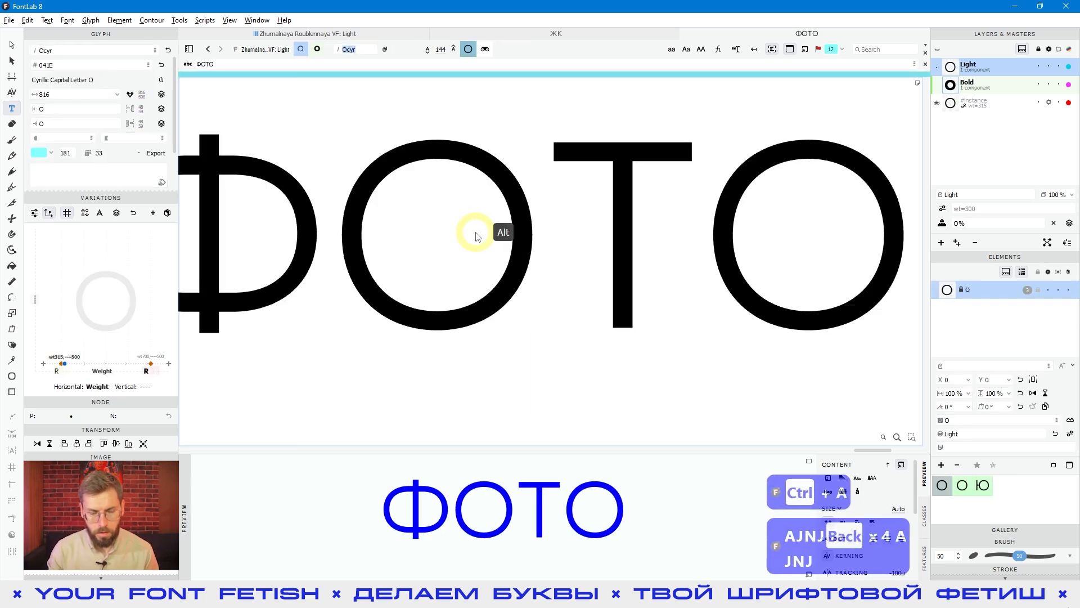
Step: Extend the sample word to ФОТОАППАРАТ and start a new line below it
{"action": "scroll", "coordinate": [475, 235], "scroll_direction": "down", "scroll_amount": 2}
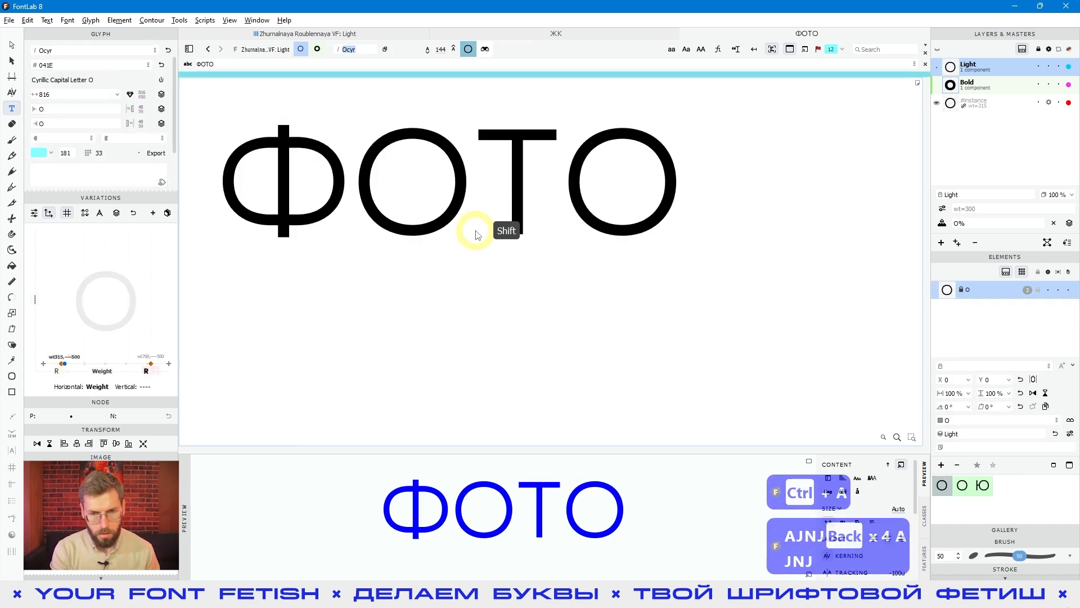
{"action": "type", "text": "АППАРАТ"}
{"action": "scroll", "coordinate": [514, 212], "scroll_direction": "down", "scroll_amount": 3}
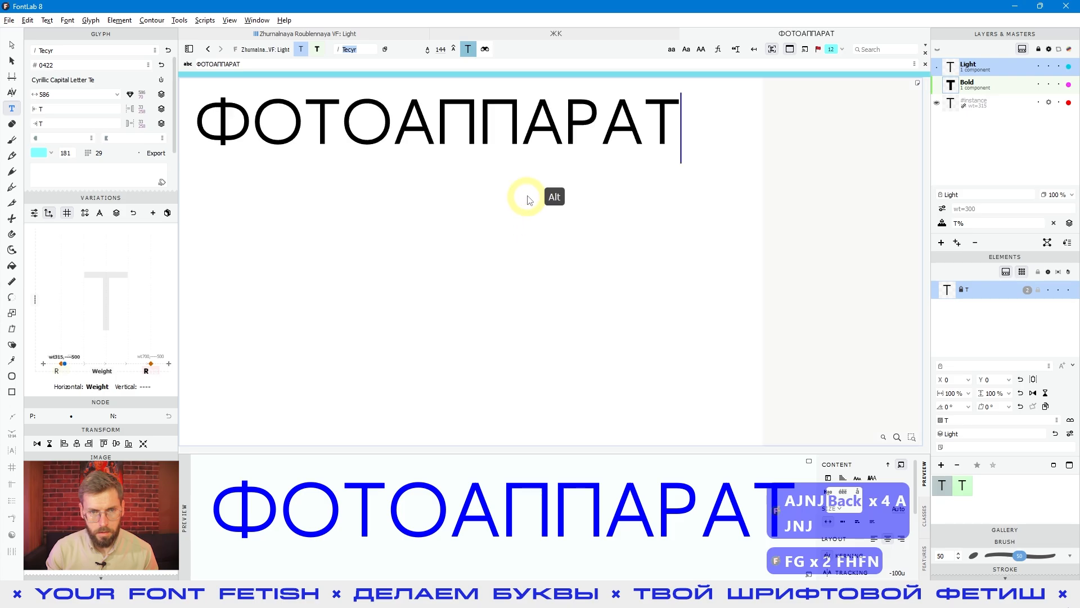
{"action": "scroll", "coordinate": [528, 200], "scroll_direction": "down", "scroll_amount": 2}
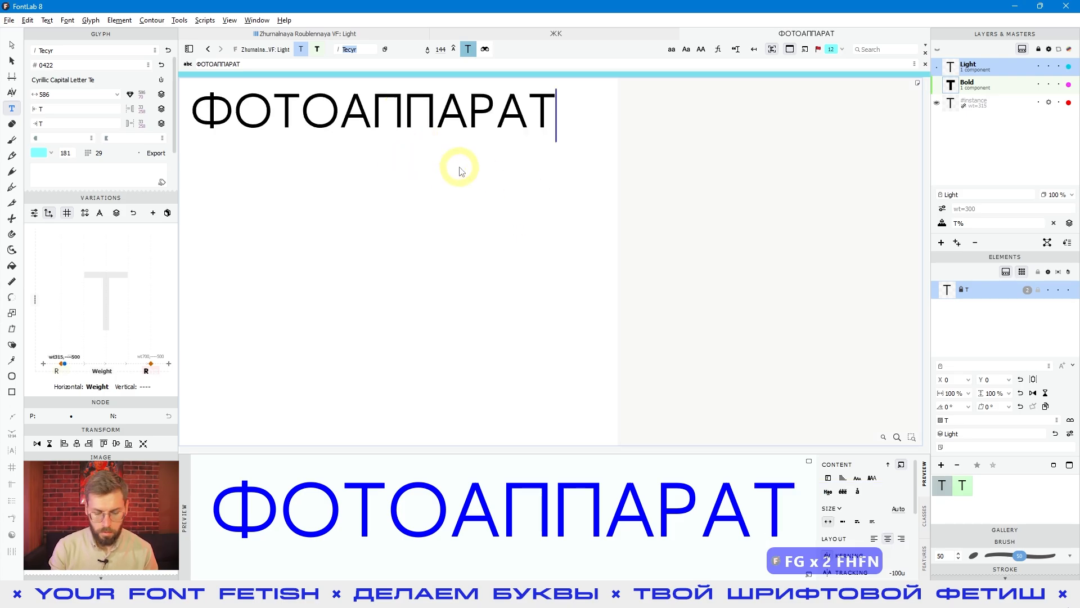
{"action": "key", "text": "Return"}
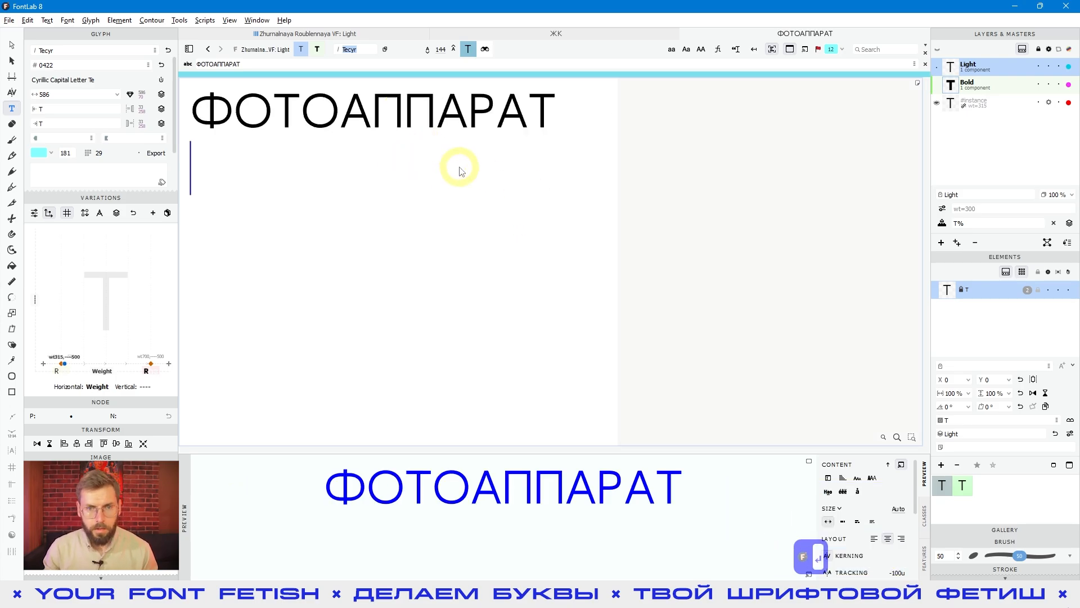
Step: Open the ЖК sample in the Bold master and compare the diagonal thicknesses of K and Ж
{"action": "left_click", "coordinate": [523, 35]}
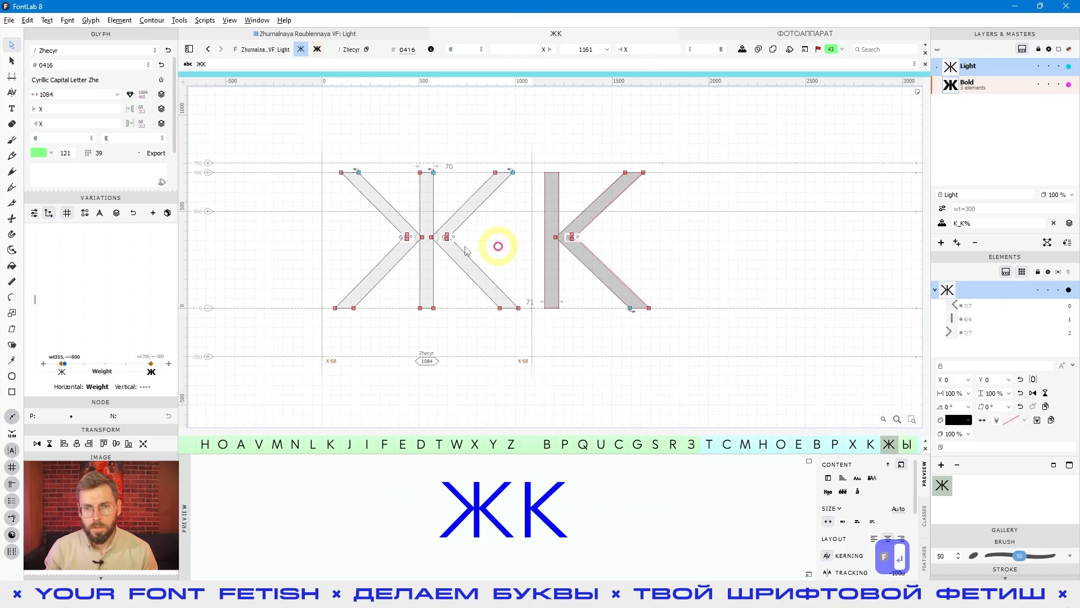
{"action": "left_click", "coordinate": [967, 84]}
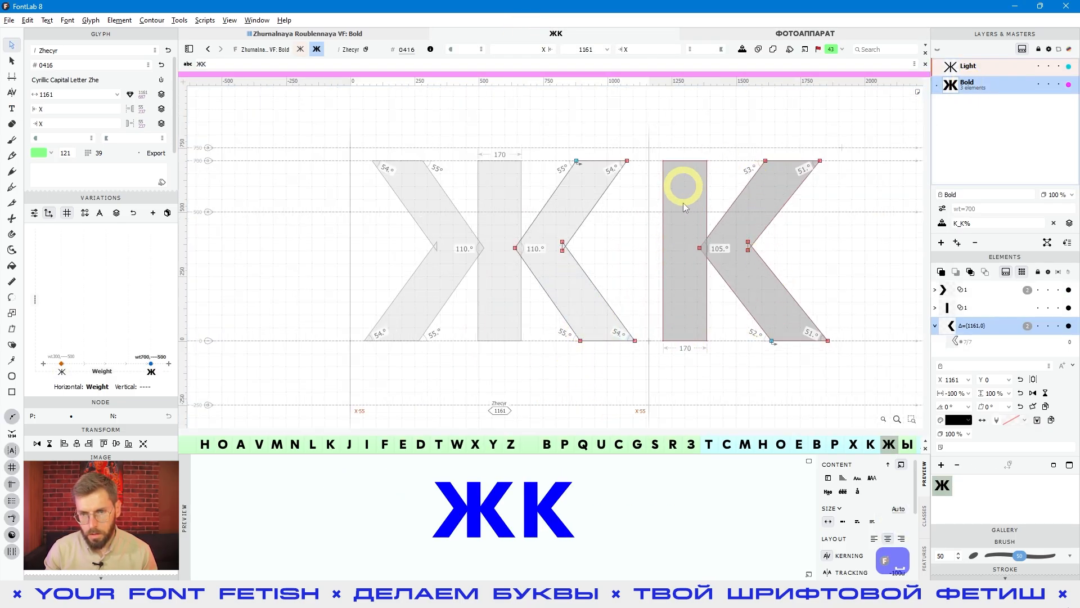
{"action": "double_click", "coordinate": [736, 381]}
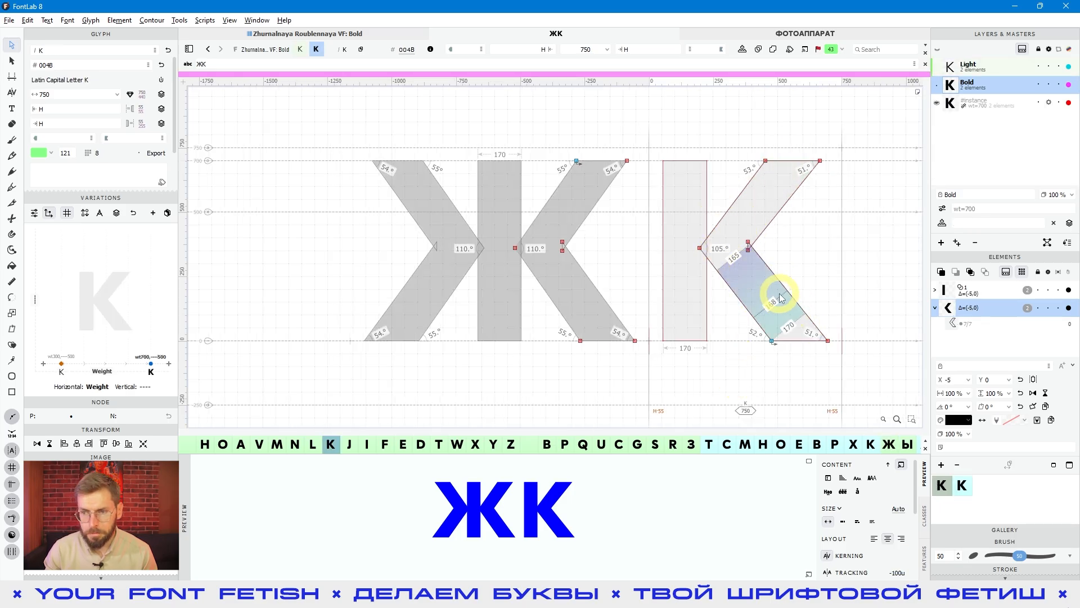
{"action": "double_click", "coordinate": [530, 357]}
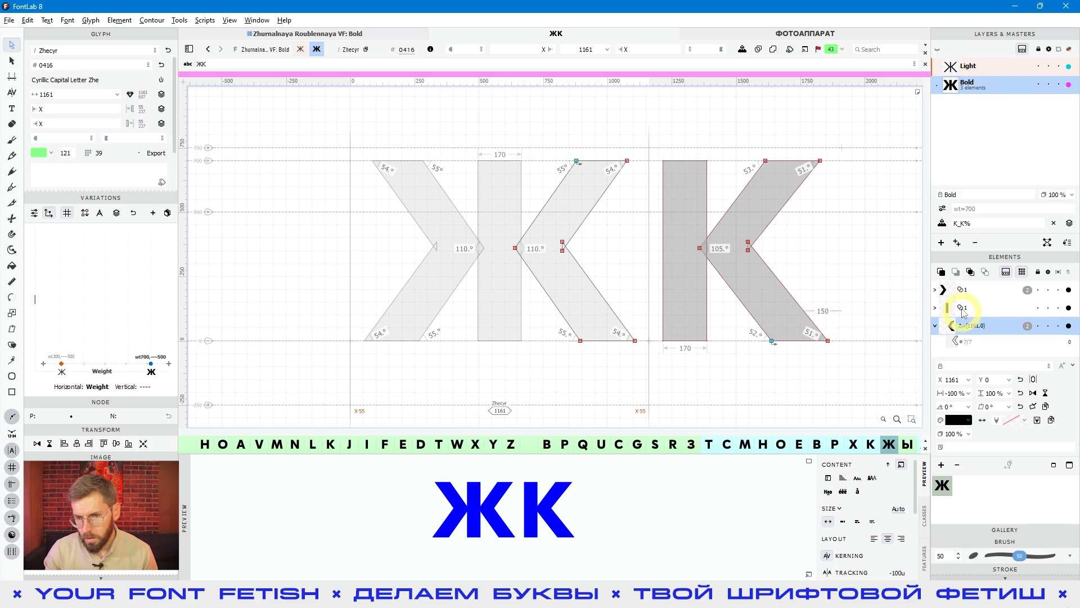
Step: Try shifting the upper and lower end nodes of the Bold Ж's right arm inward to narrow the letter
{"action": "left_click_drag", "start_coordinate": [559, 140], "coordinate": [627, 180]}
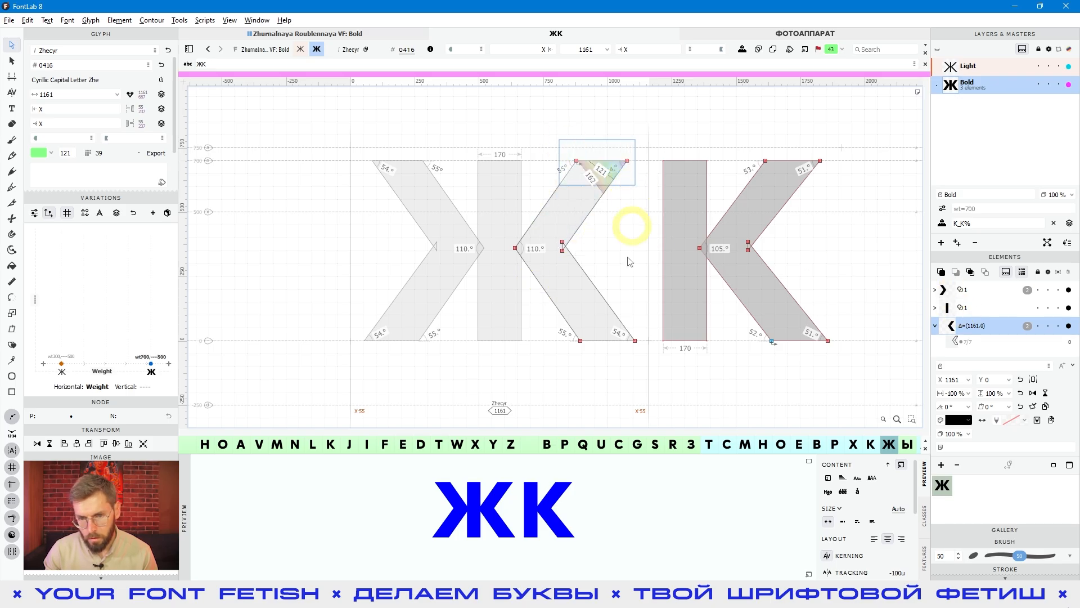
{"action": "double_click", "coordinate": [614, 344]}
{"action": "key", "text": "shift+Left"}
{"action": "key", "text": "shift+Left"}
{"action": "key", "text": "shift+Left"}
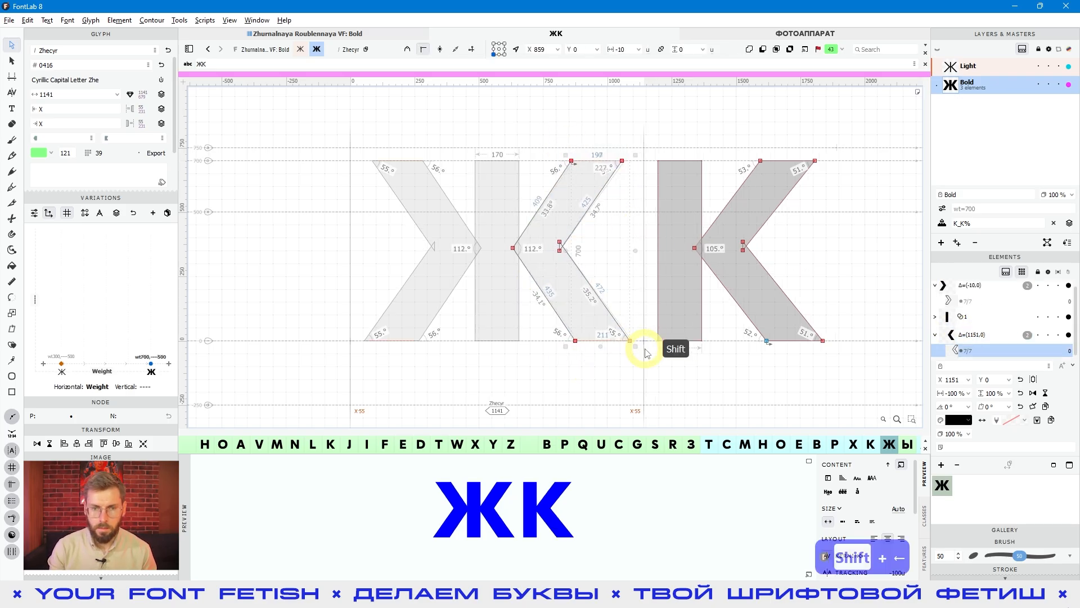
{"action": "key", "text": "shift+Right"}
{"action": "key", "text": "shift+Right"}
{"action": "key", "text": "shift+Right"}
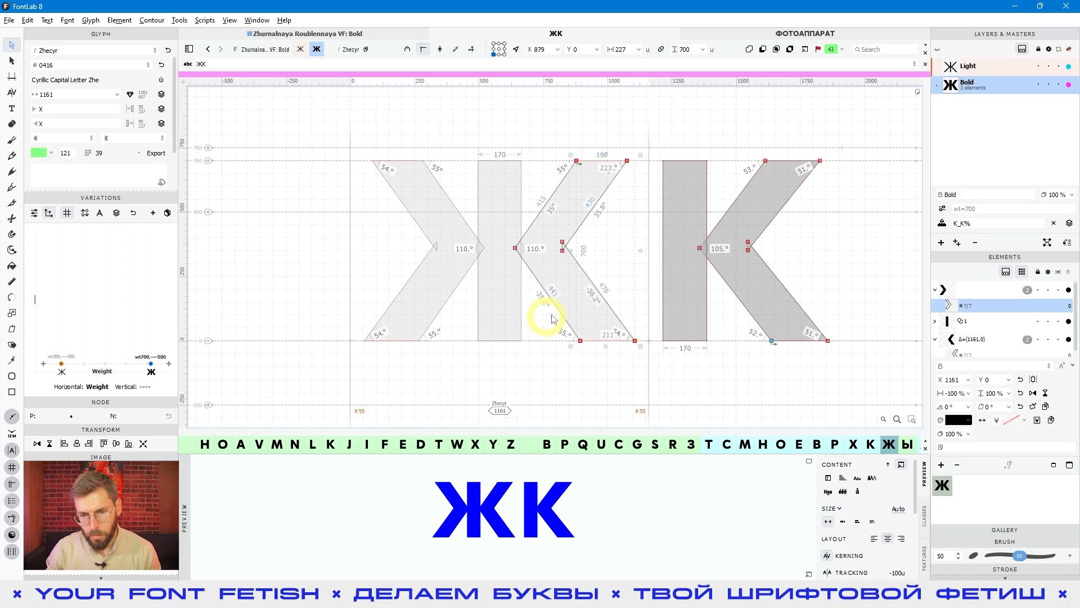
Step: Try duplicating the Bold Ж's right arm element to the left of the letter, and delete the copy
{"action": "left_click", "coordinate": [576, 161]}
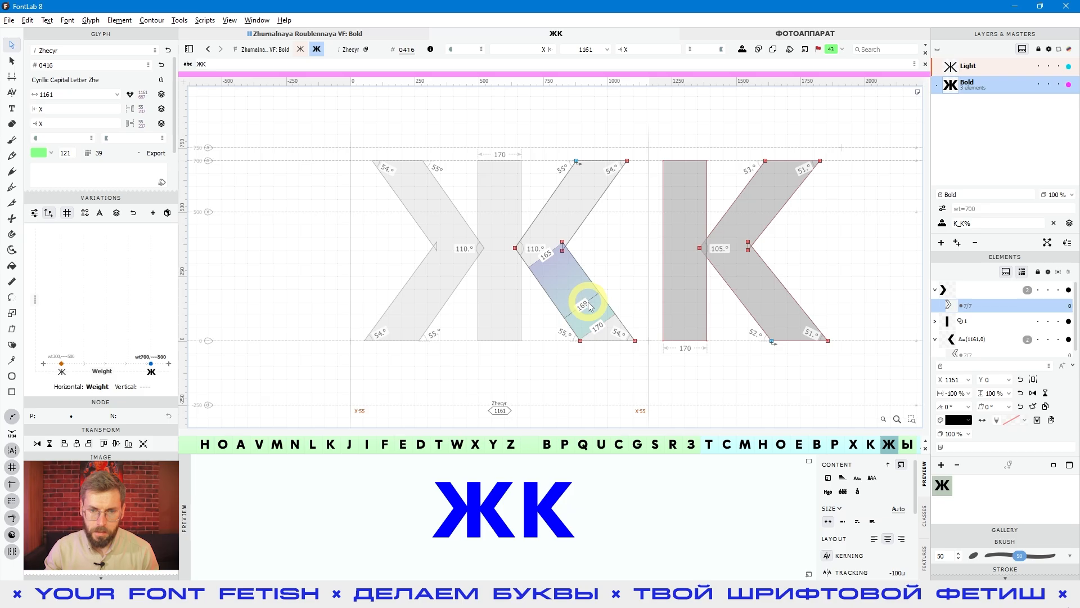
{"action": "left_click_drag", "start_coordinate": [563, 149], "coordinate": [640, 191]}
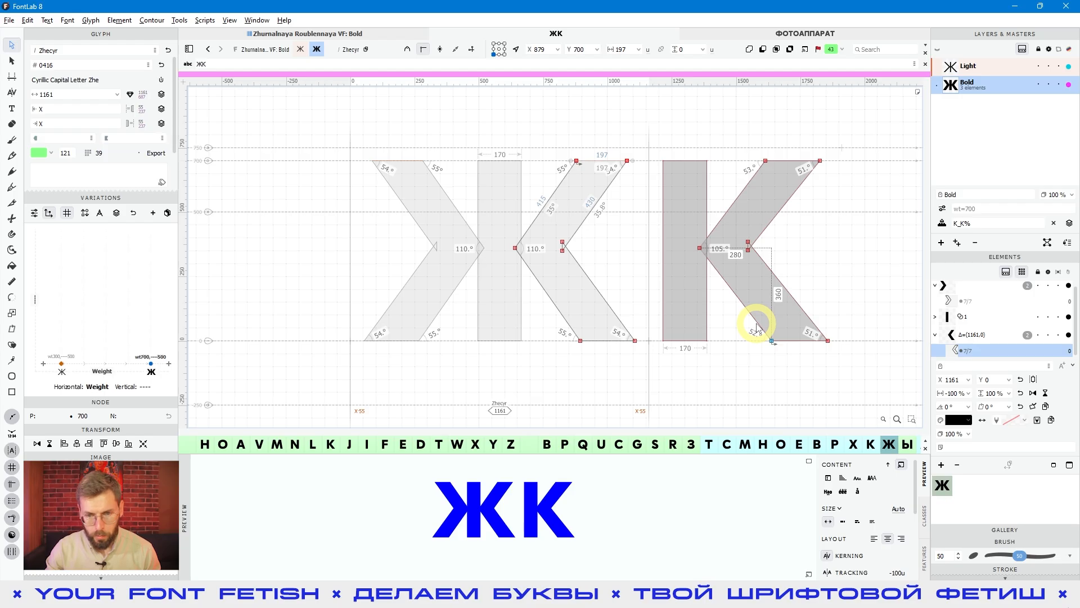
{"action": "left_click", "coordinate": [594, 367]}
{"action": "key", "text": "v"}
{"action": "left_click", "coordinate": [572, 305]}
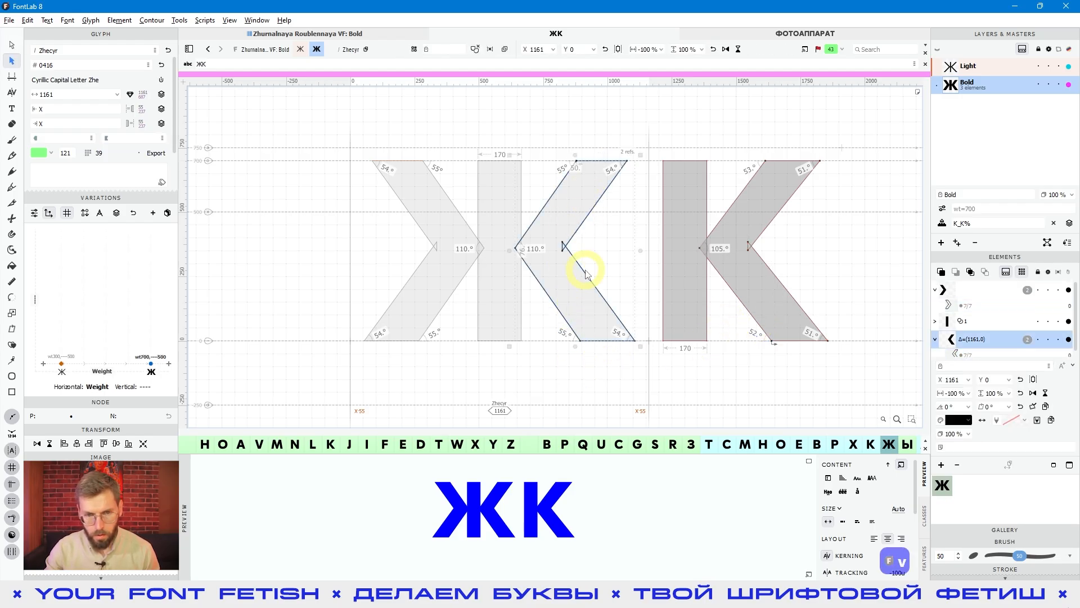
{"action": "left_click_drag", "start_coordinate": [579, 294], "coordinate": [285, 279]}
{"action": "key", "text": "Delete"}
Step: Copy the Bold Ж's right arm, paste it in place as an element reference, and delete the pasted reference
{"action": "left_click", "coordinate": [684, 293]}
{"action": "left_click", "coordinate": [702, 273]}
{"action": "key", "text": "ctrl+c"}
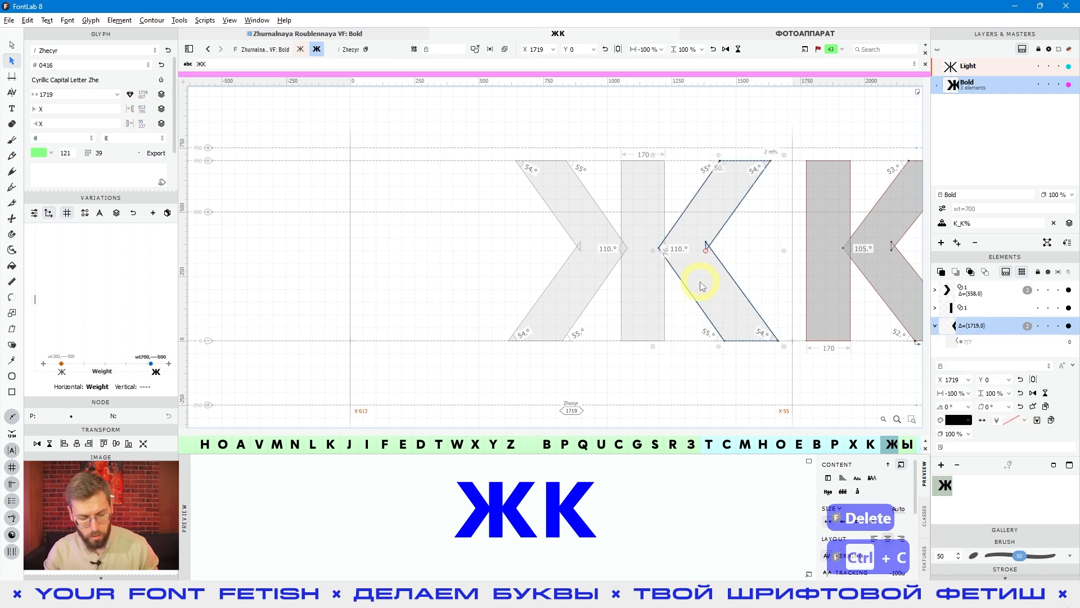
{"action": "key", "text": "ctrl+shift+v"}
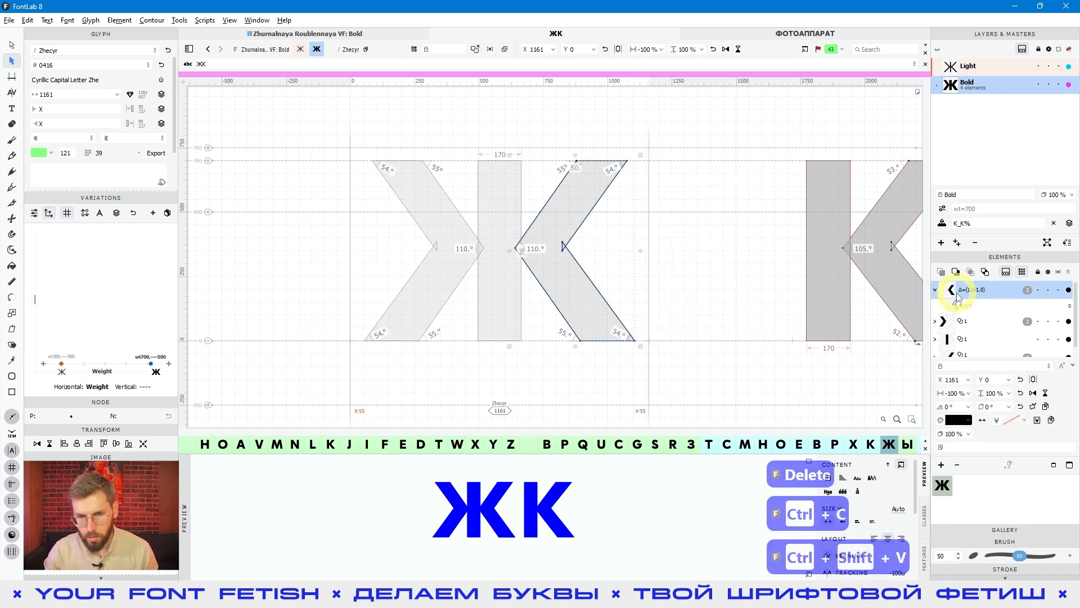
{"action": "left_click", "coordinate": [596, 315]}
{"action": "key", "text": "Delete"}
{"action": "left_click", "coordinate": [574, 284]}
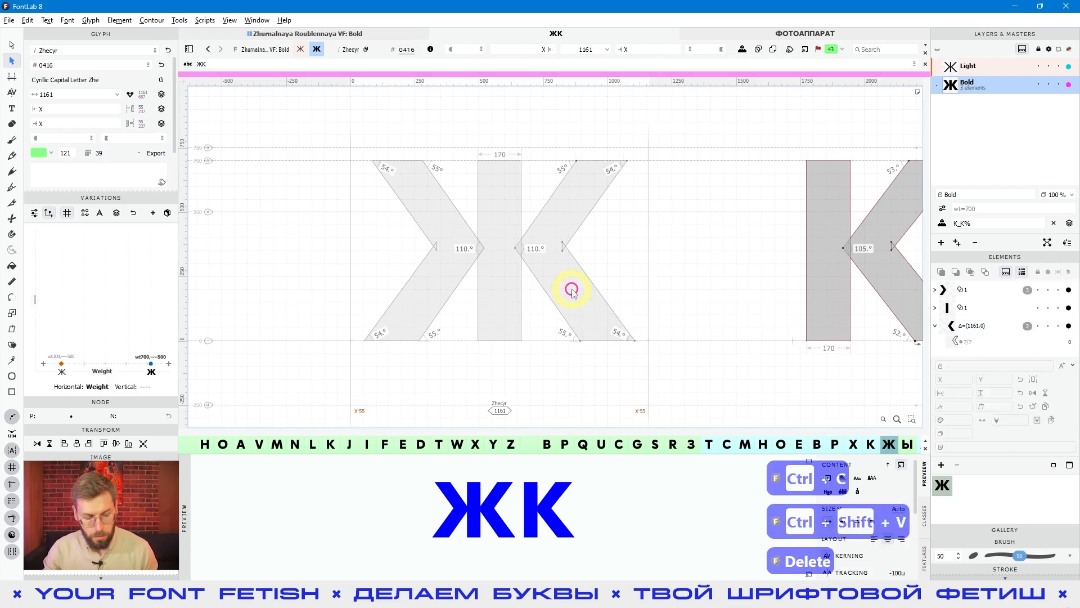
Step: Paste the Bold Ж's right arm as an element reference and move it into the space between Ж and K
{"action": "left_click", "coordinate": [27, 20]}
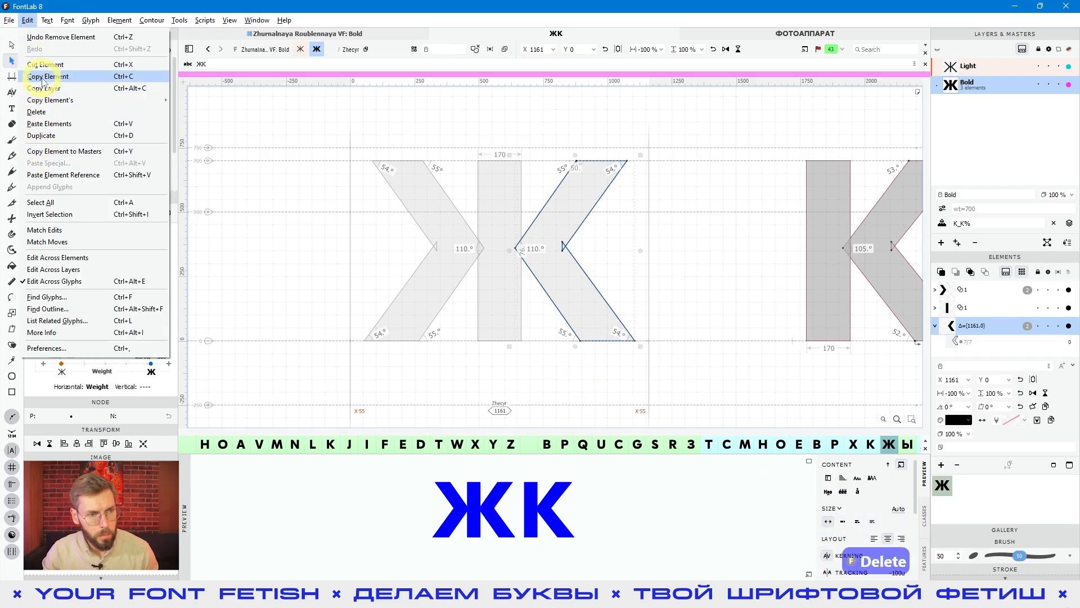
{"action": "left_click", "coordinate": [45, 76]}
{"action": "left_click", "coordinate": [24, 21]}
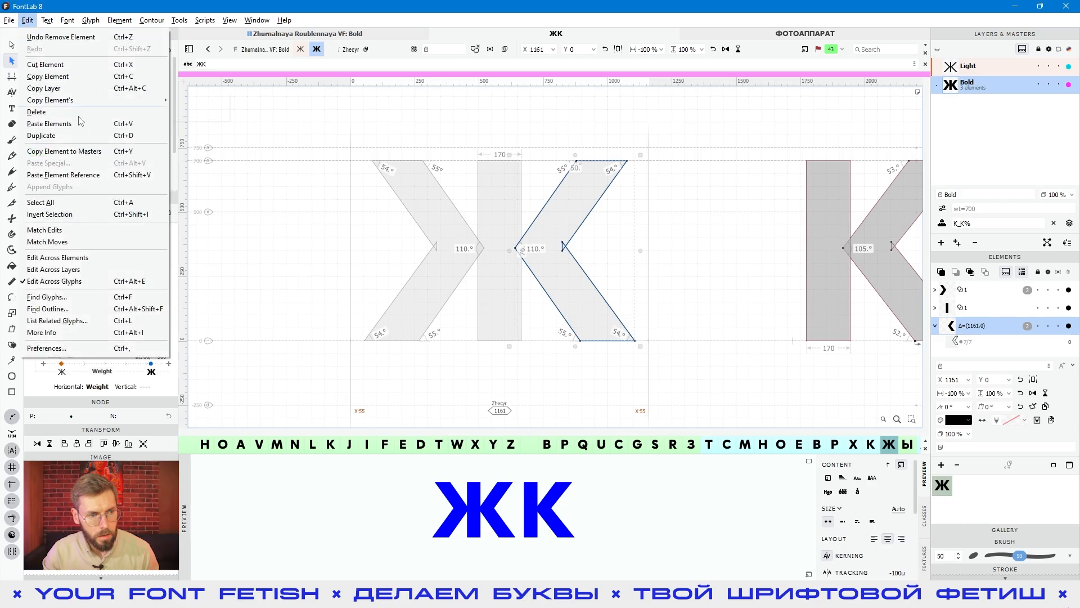
{"action": "left_click", "coordinate": [64, 175]}
{"action": "left_click_drag", "start_coordinate": [565, 225], "coordinate": [672, 220]}
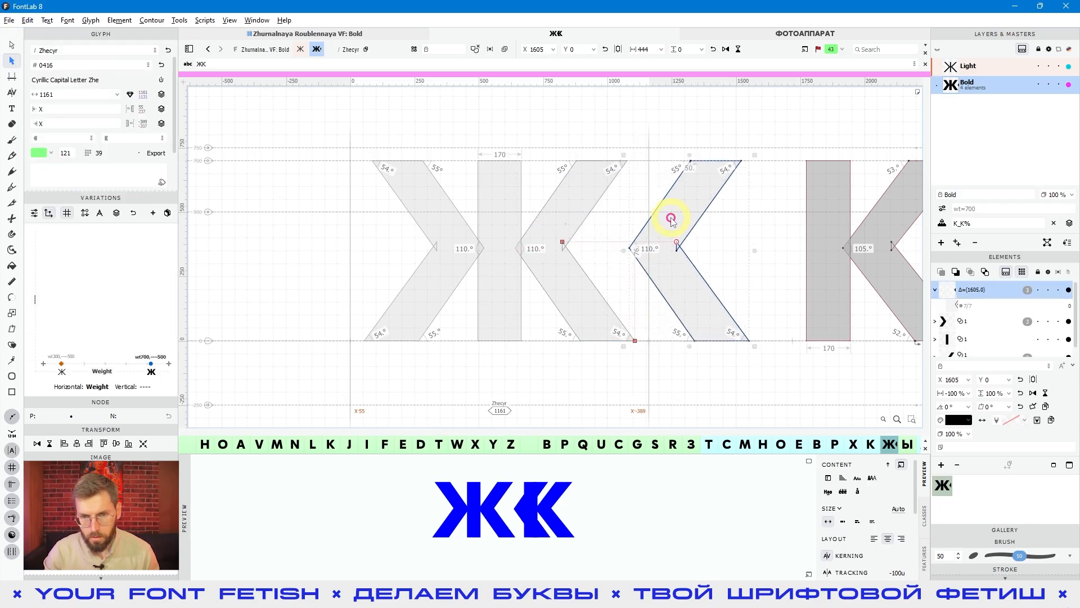
Step: Try reshaping the reference between Ж and K by its top node, undo the reshaping, and delete the reference
{"action": "key", "text": "a"}
{"action": "left_click_drag", "start_coordinate": [683, 156], "coordinate": [676, 147]}
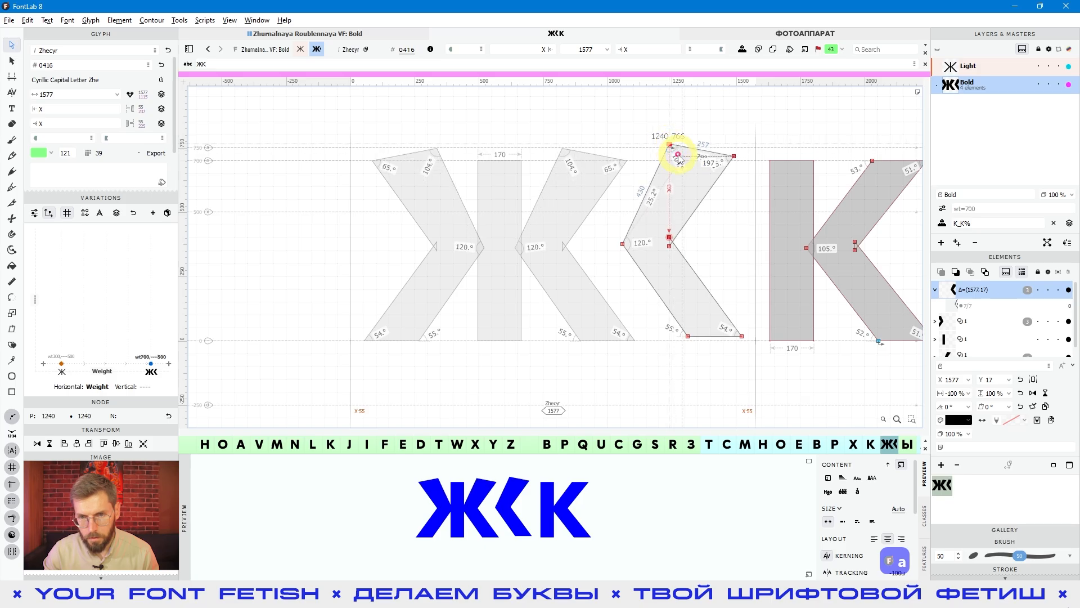
{"action": "key", "text": "ctrl+z"}
{"action": "key", "text": "v"}
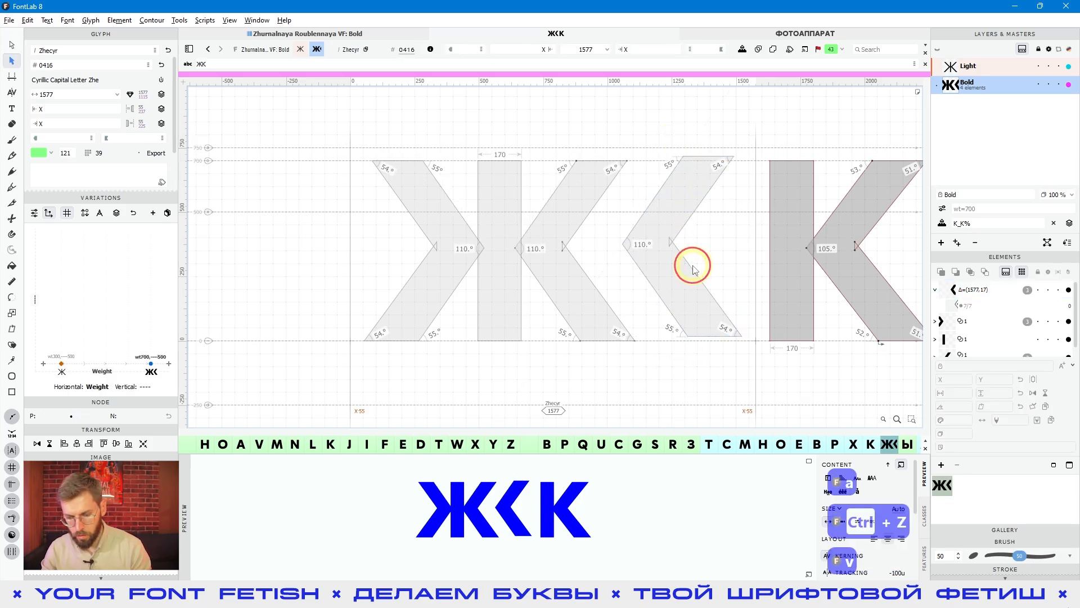
{"action": "key", "text": "Delete"}
{"action": "left_click", "coordinate": [562, 343]}
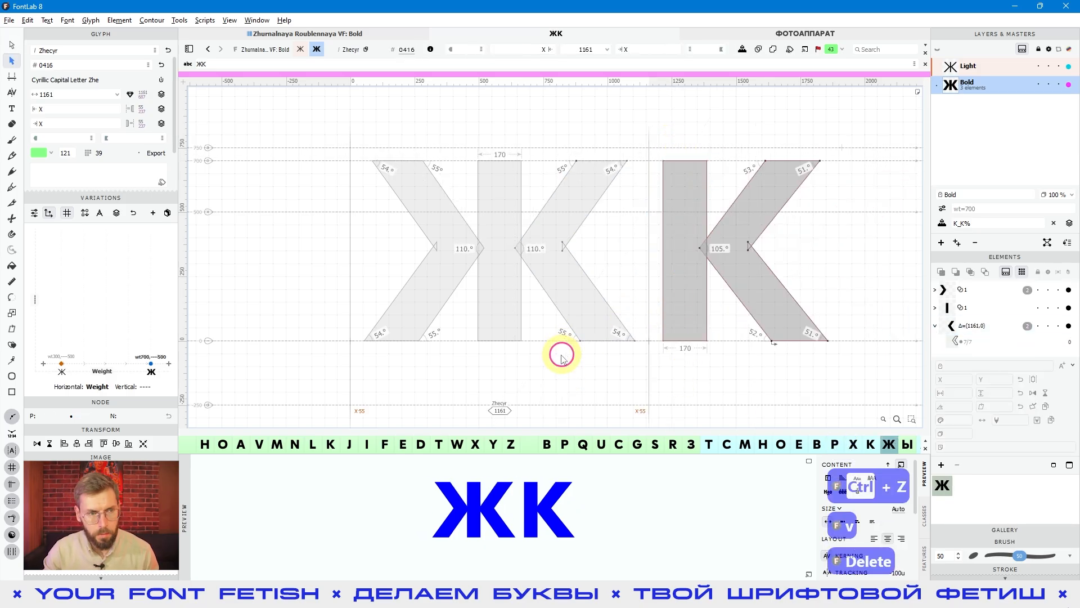
Step: Place a linked copy of the right arm left of the Ж, try shifting its upper node outward, and undo the shift
{"action": "left_click", "coordinate": [555, 270]}
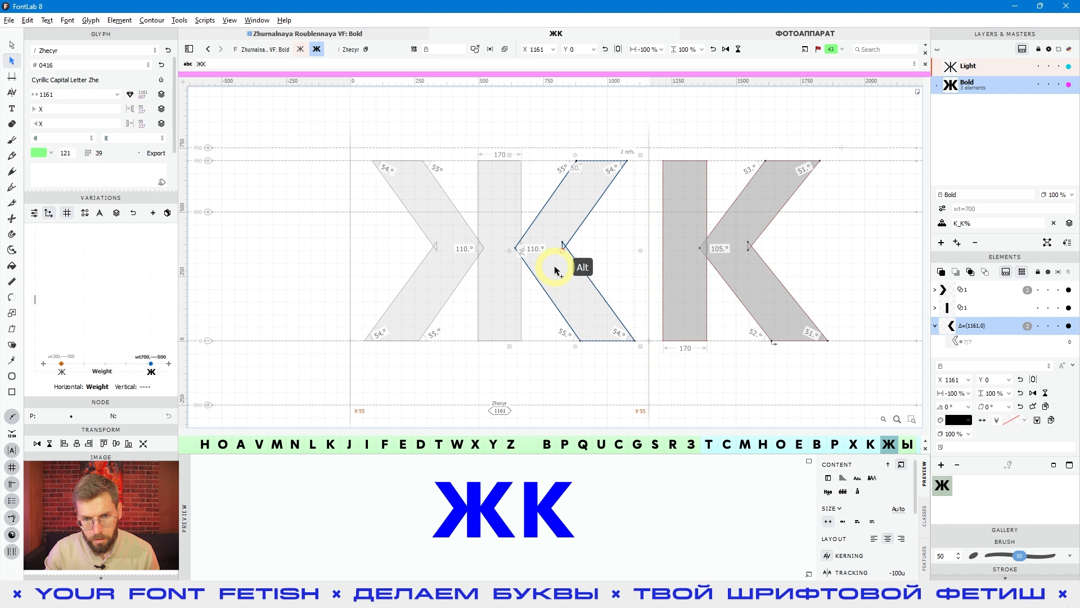
{"action": "left_click_drag", "start_coordinate": [559, 270], "coordinate": [270, 267]}
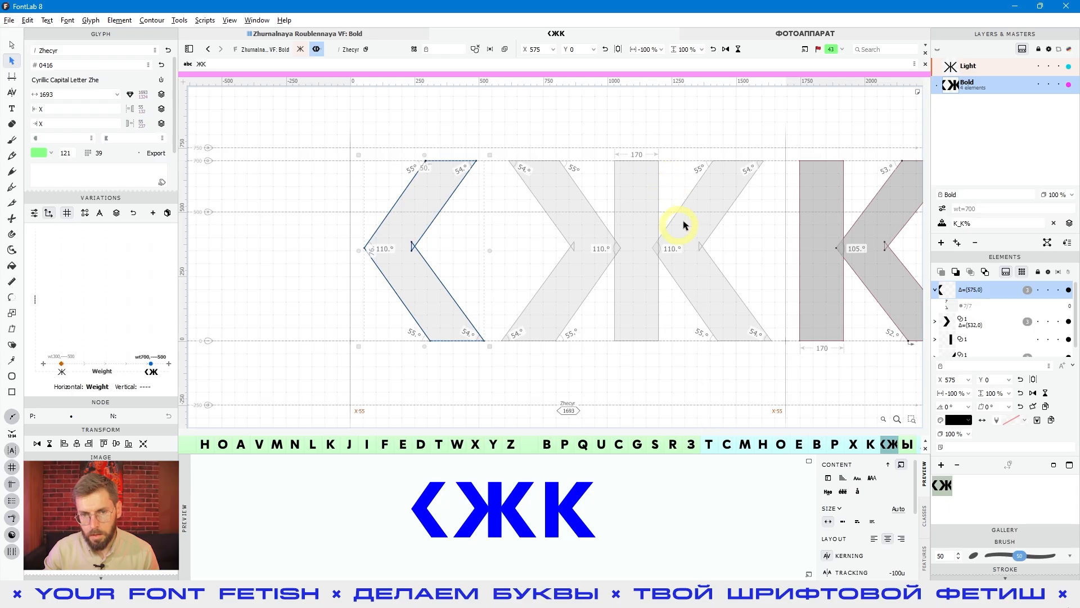
{"action": "key", "text": "a"}
{"action": "left_click_drag", "start_coordinate": [425, 162], "coordinate": [401, 162]}
{"action": "key", "text": "ctrl+z"}
Step: Delete the linked arm copy standing to the left of the Bold Ж
{"action": "key", "text": "v"}
{"action": "left_click", "coordinate": [415, 145]}
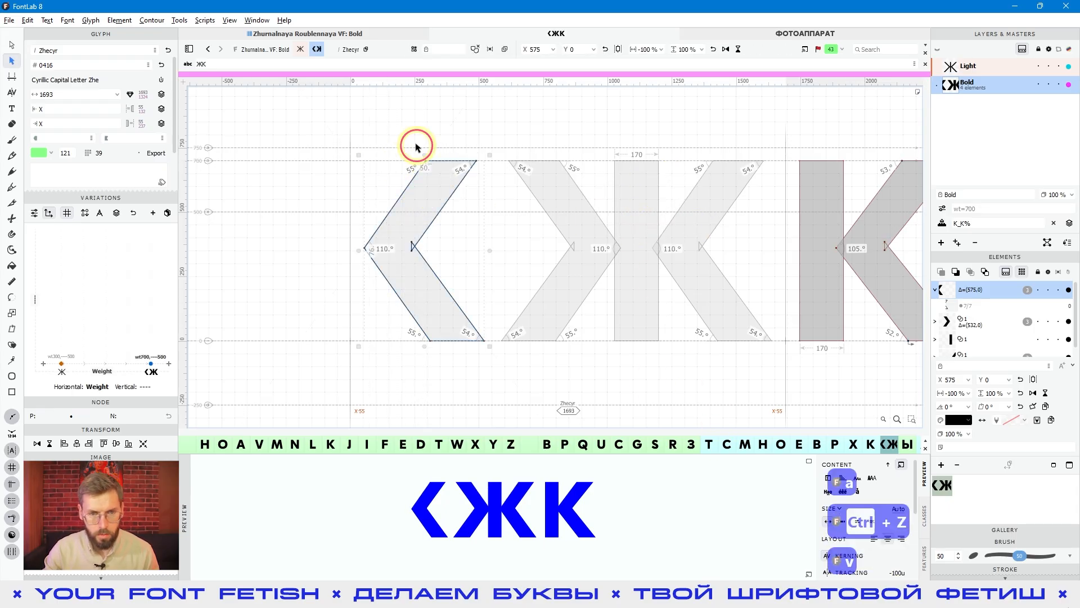
{"action": "left_click", "coordinate": [423, 201]}
{"action": "key", "text": "Delete"}
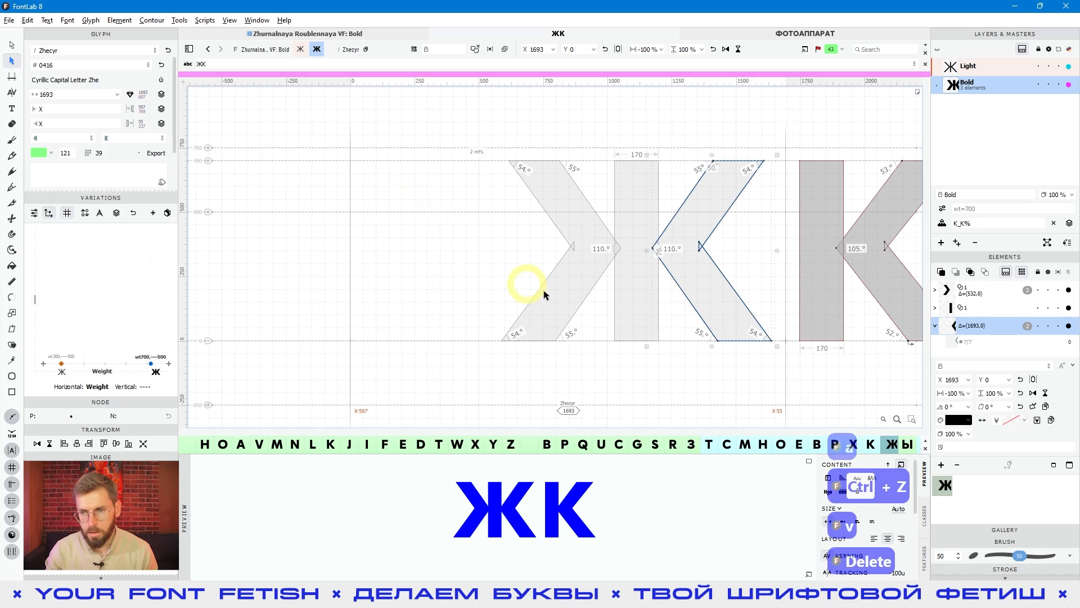
Step: Update the Bold Ж's sidebearings from its linked metrics and preview the ЖК pair as filled letters
{"action": "left_click", "coordinate": [642, 356]}
{"action": "key", "text": "space"}
{"action": "left_click_drag", "start_coordinate": [685, 352], "coordinate": [650, 349]}
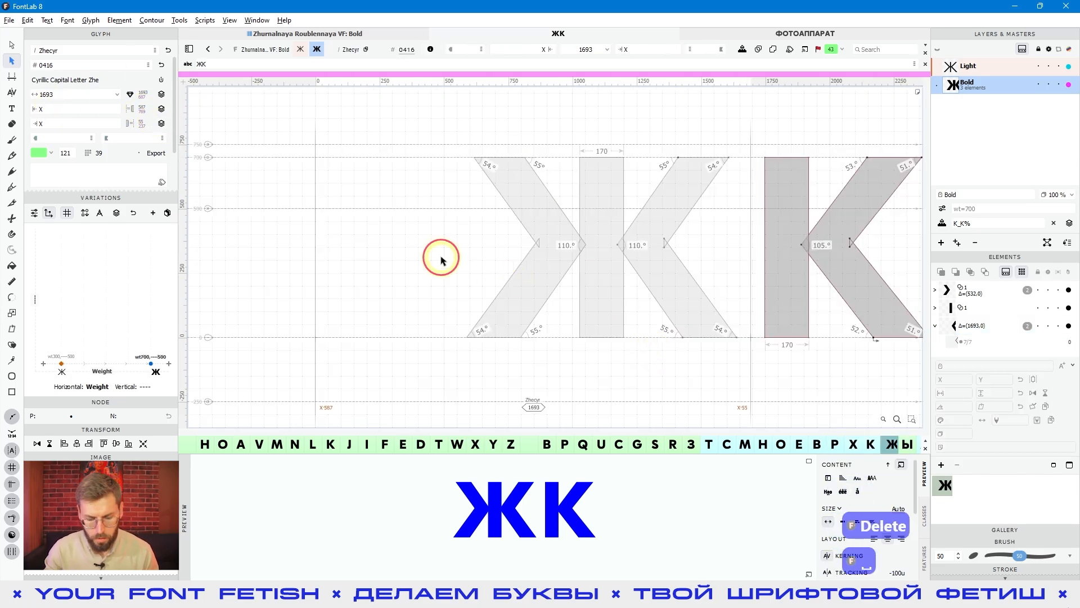
{"action": "key", "text": "semicolon"}
{"action": "key", "text": "space"}
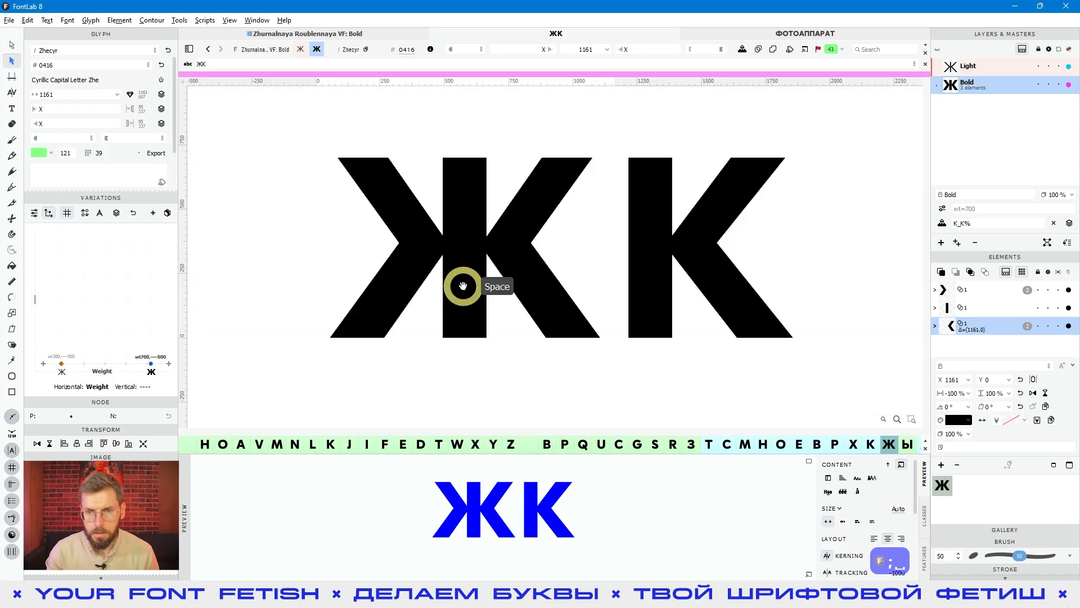
{"action": "left_click_drag", "start_coordinate": [586, 311], "coordinate": [541, 298]}
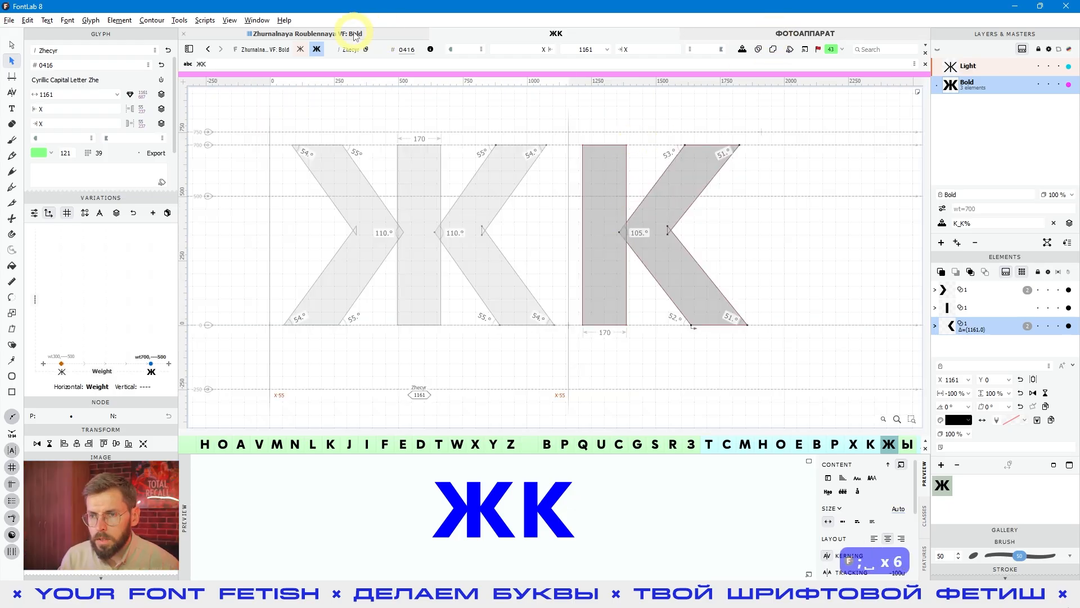
Step: Return to the font overview and flag the Ф glyph green
{"action": "left_click", "coordinate": [354, 35]}
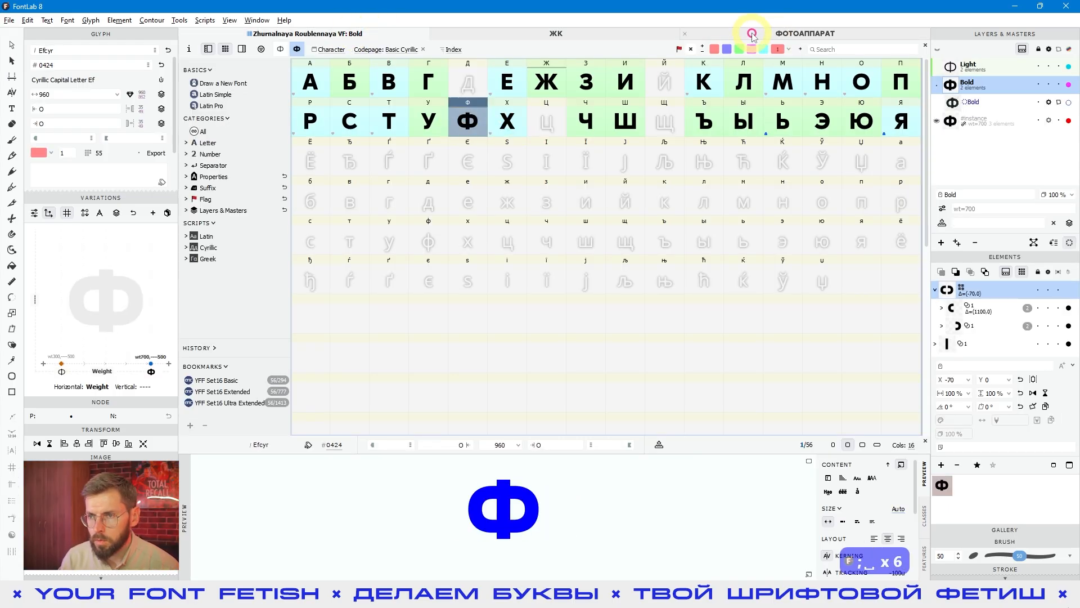
{"action": "left_click", "coordinate": [740, 50]}
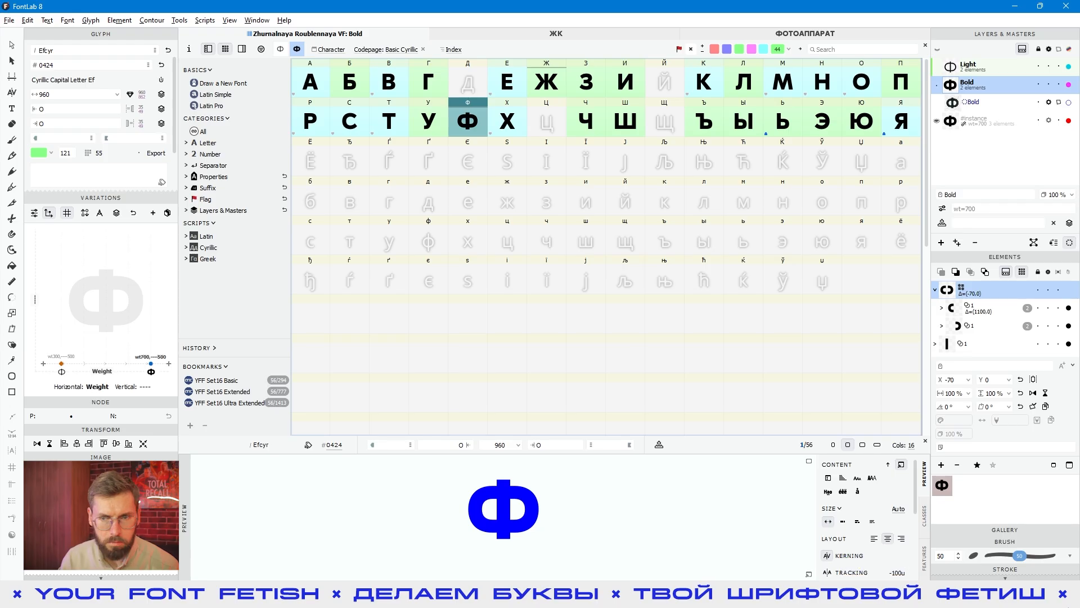
Step: Look over the Ж and Ч glyphs and the empty Ц, Д and Щ cells in the Cyrillic overview
{"action": "left_click", "coordinate": [551, 92]}
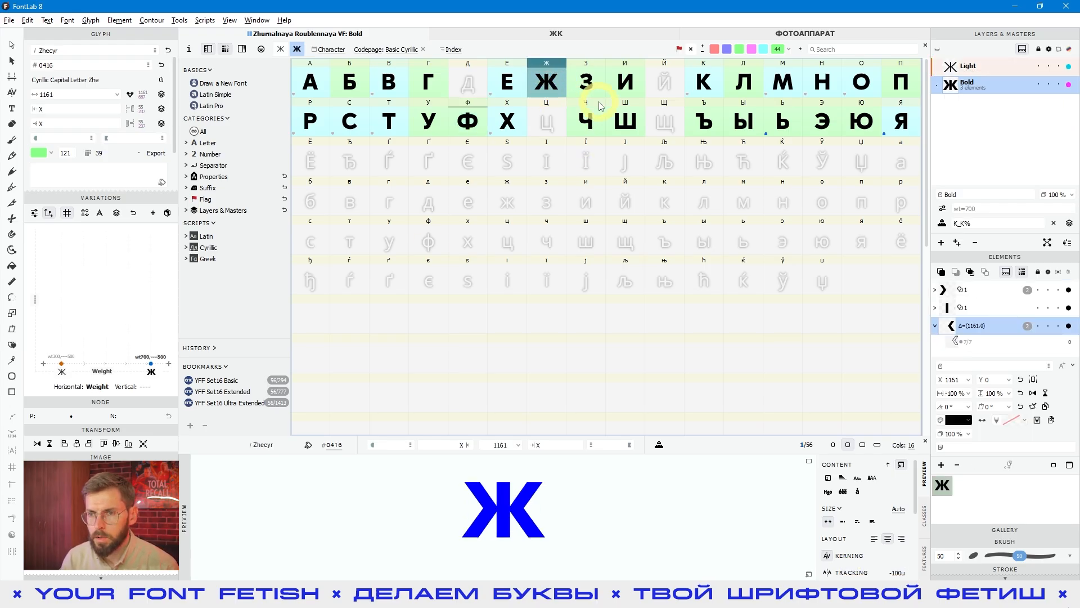
{"action": "left_click", "coordinate": [585, 116]}
{"action": "left_click", "coordinate": [551, 132]}
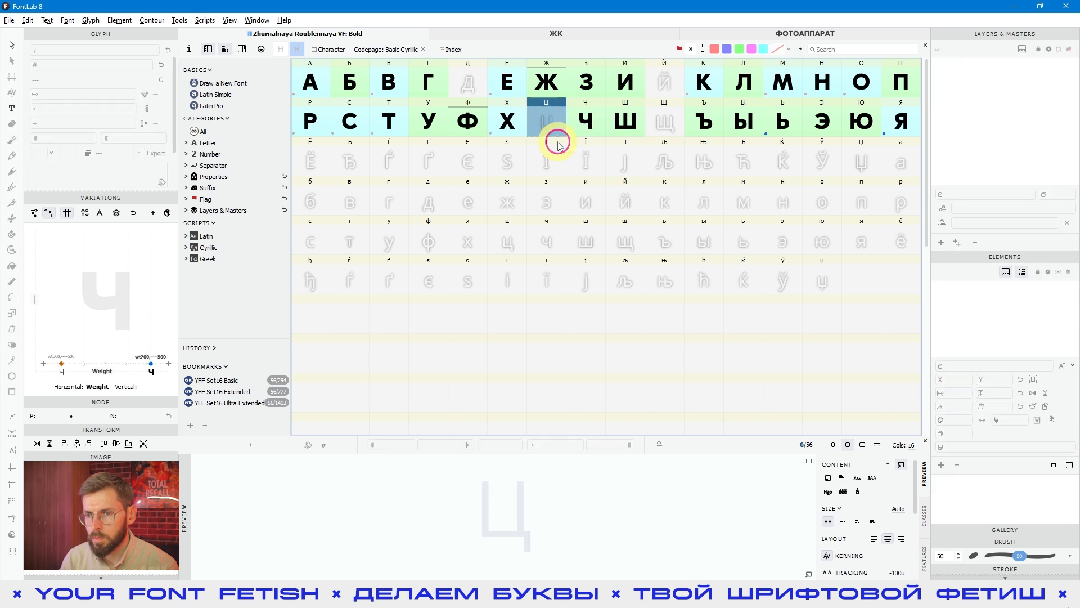
{"action": "left_click", "coordinate": [479, 83]}
{"action": "left_click", "coordinate": [545, 121]}
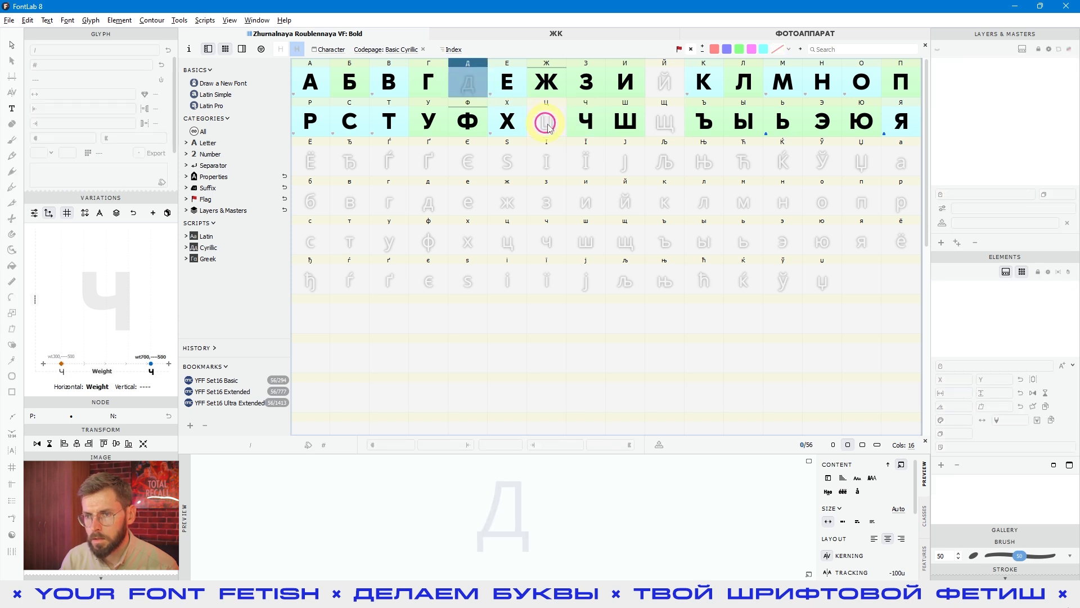
{"action": "left_click", "coordinate": [651, 129]}
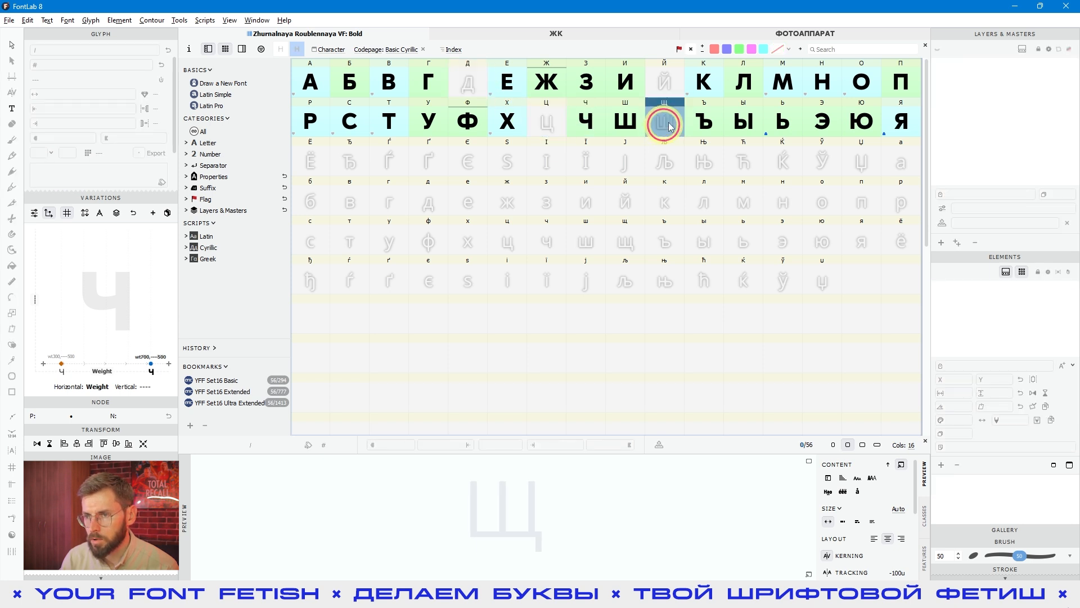
Step: Open the Bold Л for editing and examine its construction and right stem
{"action": "double_click", "coordinate": [745, 82]}
{"action": "left_click", "coordinate": [643, 198]}
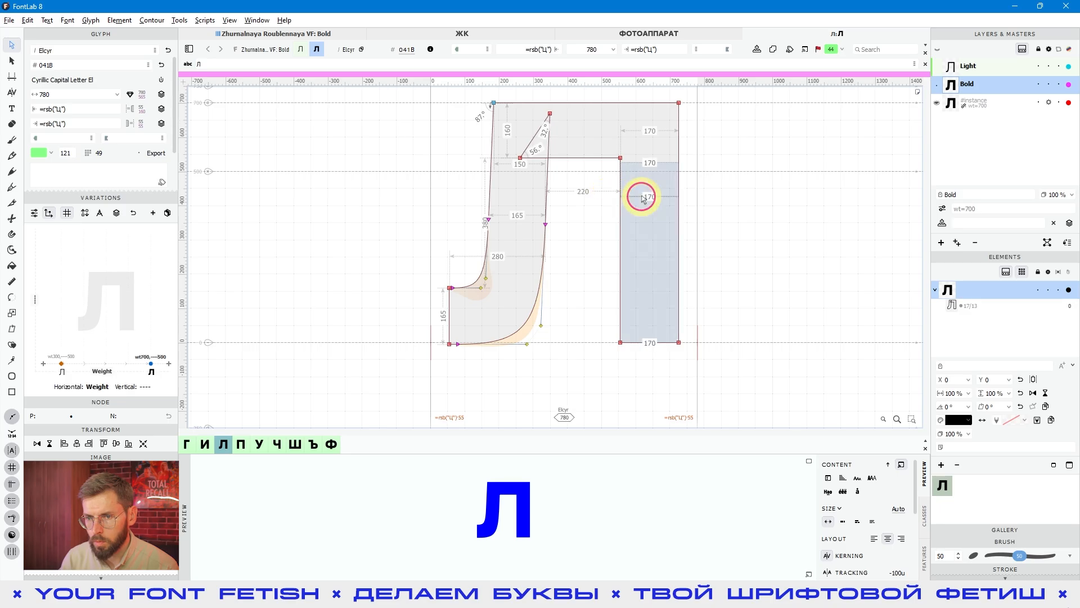
{"action": "key", "text": "space"}
{"action": "left_click_drag", "start_coordinate": [559, 138], "coordinate": [552, 167]}
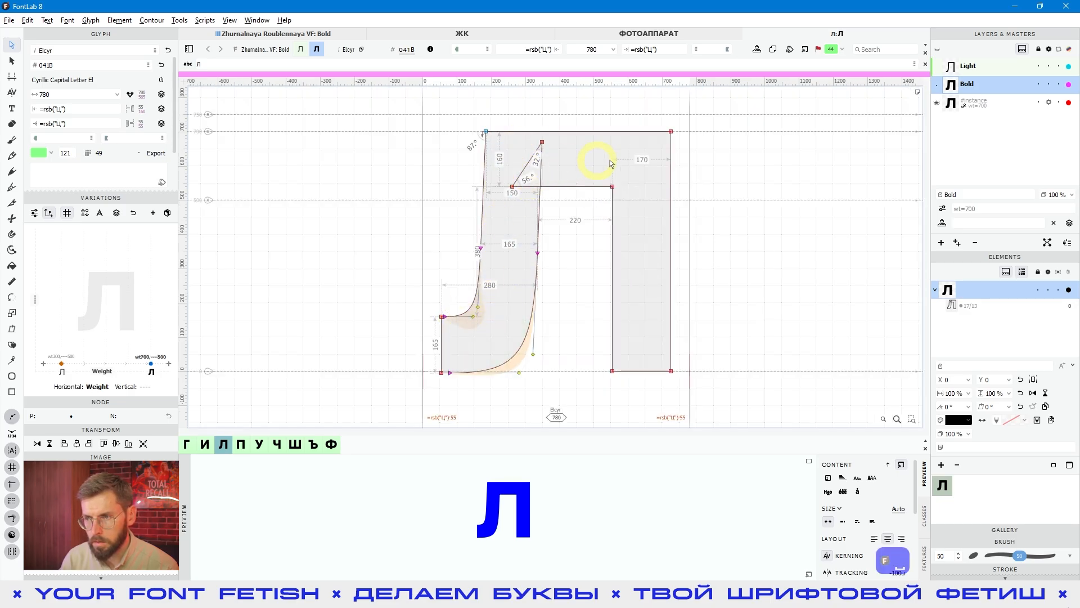
Step: Look through the Your Font Fetish website, its Telegram channel and the Делаем Буквы community chat, and return to FontLab
{"action": "scroll", "coordinate": [628, 269], "scroll_direction": "down", "scroll_amount": 3}
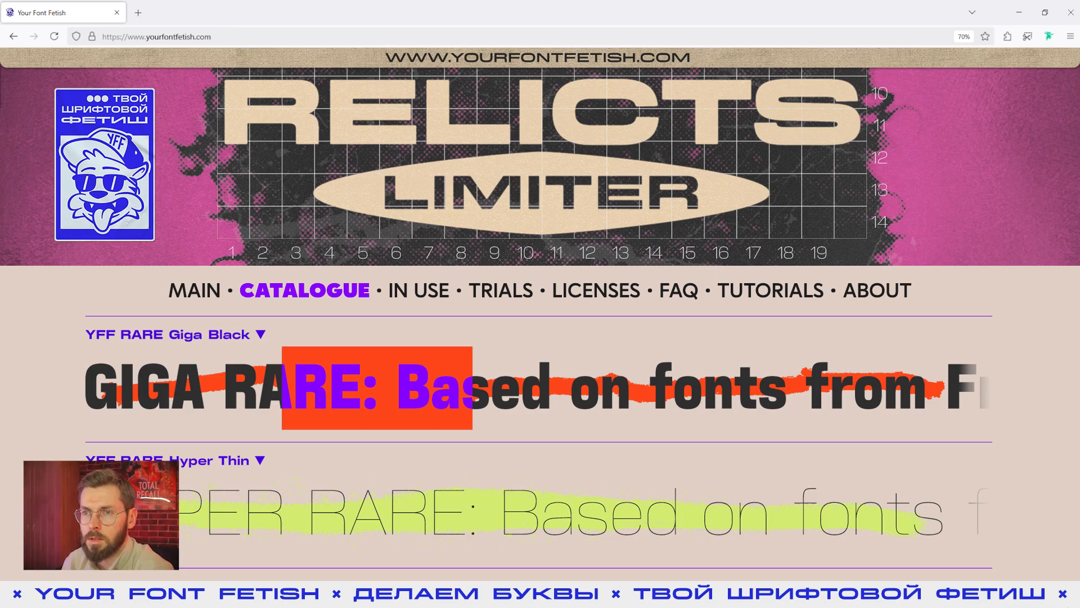
{"action": "key", "text": "alt+Tab"}
{"action": "scroll", "coordinate": [710, 242], "scroll_direction": "down", "scroll_amount": 10}
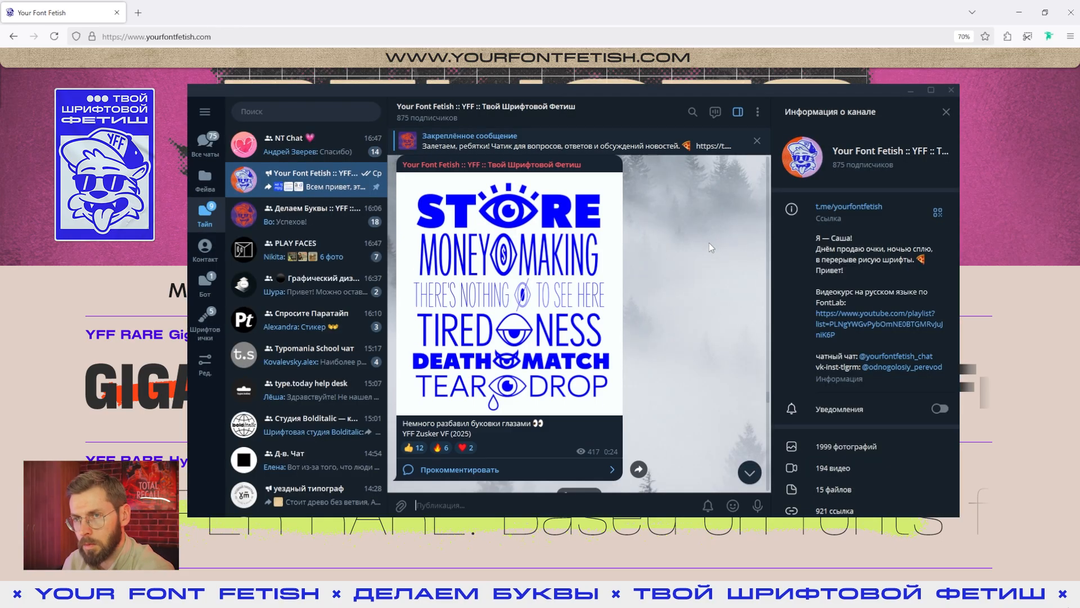
{"action": "scroll", "coordinate": [708, 242], "scroll_direction": "down", "scroll_amount": 10}
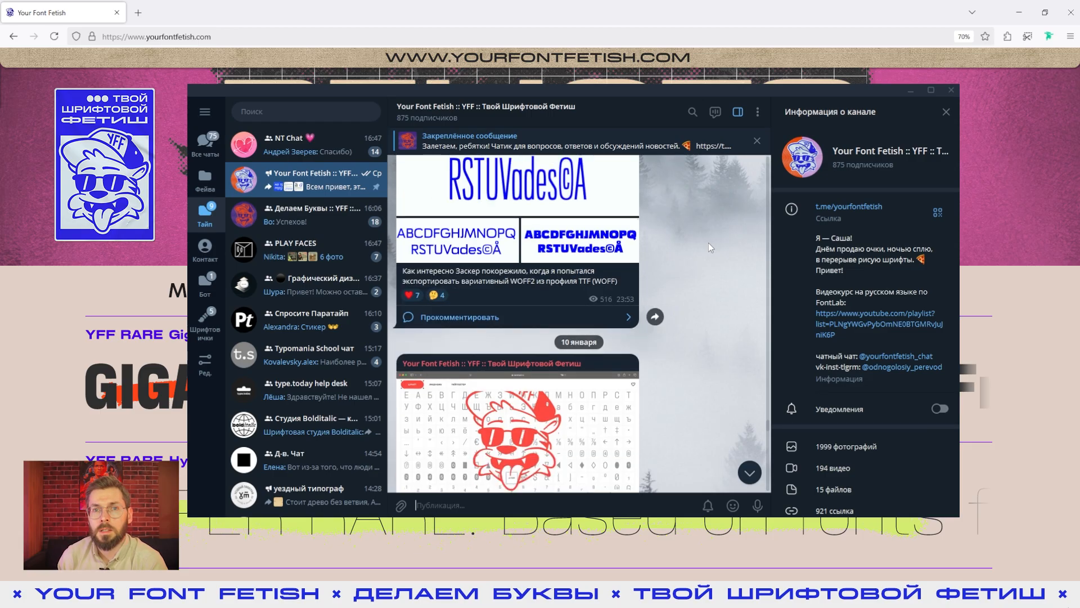
{"action": "left_click", "coordinate": [322, 224]}
{"action": "scroll", "coordinate": [684, 244], "scroll_direction": "up", "scroll_amount": 1}
{"action": "scroll", "coordinate": [684, 244], "scroll_direction": "down", "scroll_amount": 11}
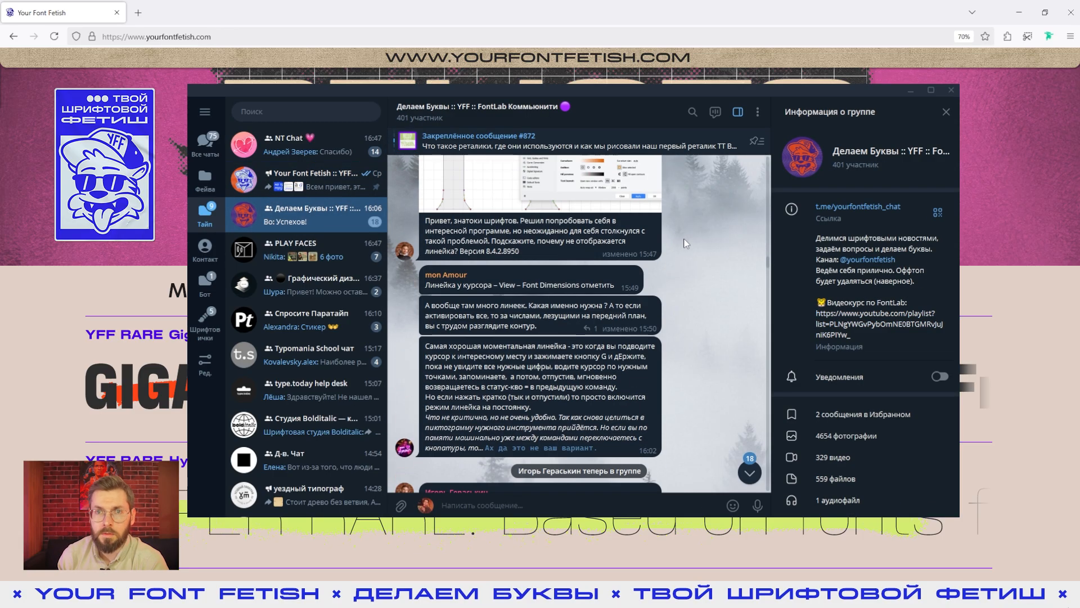
{"action": "scroll", "coordinate": [684, 245], "scroll_direction": "down", "scroll_amount": 8}
{"action": "key", "text": "alt+Tab"}
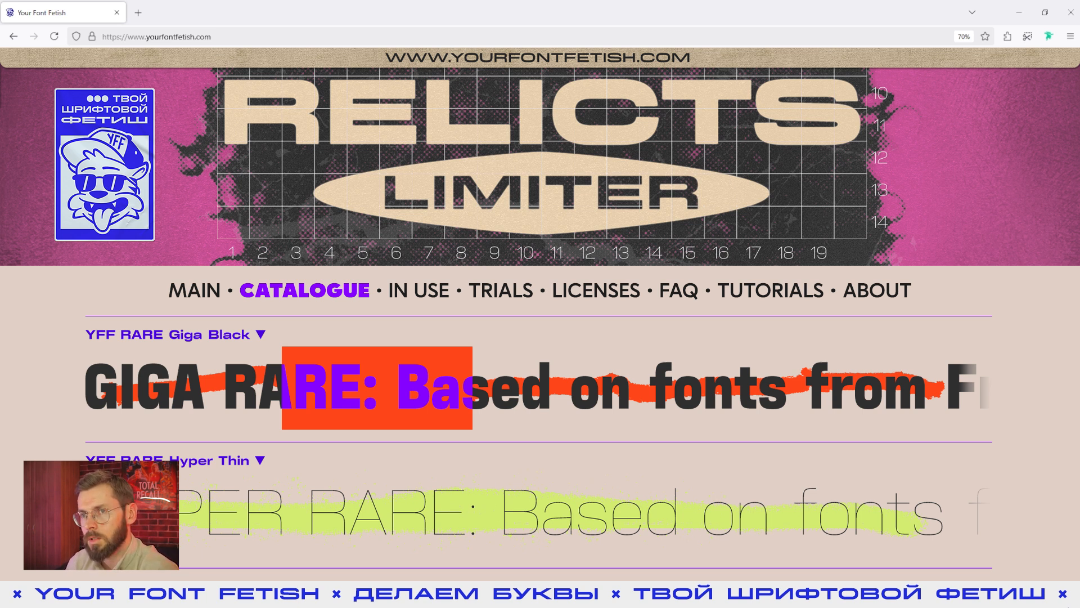
{"action": "key", "text": "alt+Tab"}
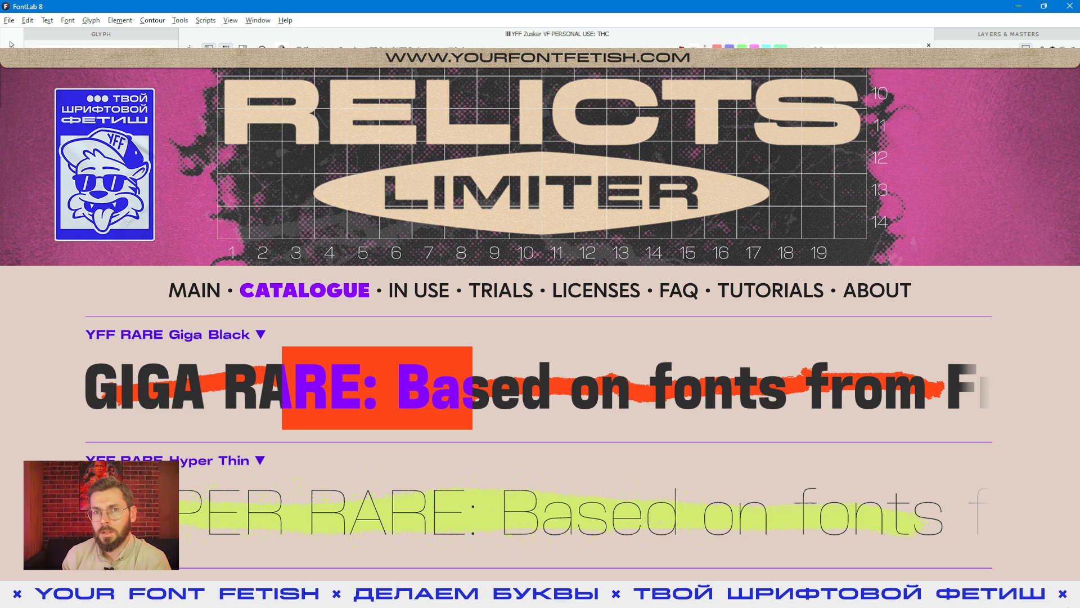